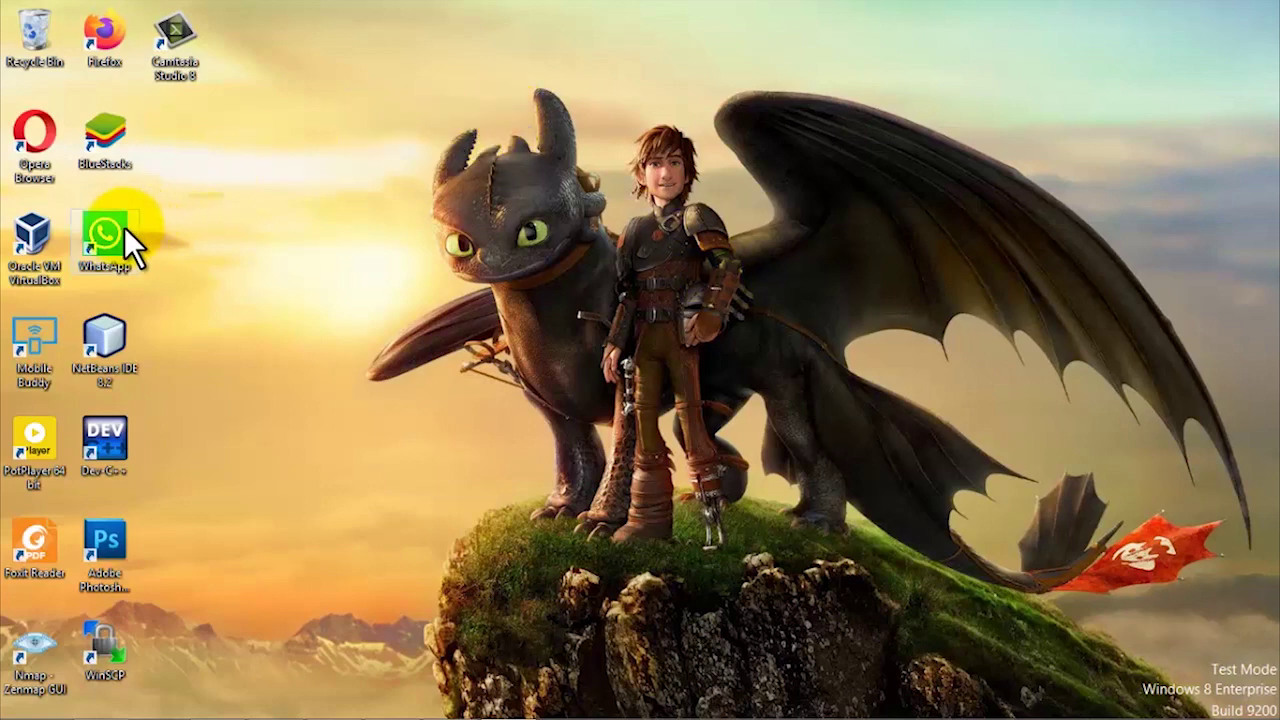
- Open Oracle VM VirtualBox and begin a new virtual machine named MikrotikOS with type Other and version Other/Unknown
click(38, 254)
double_click(38, 254)
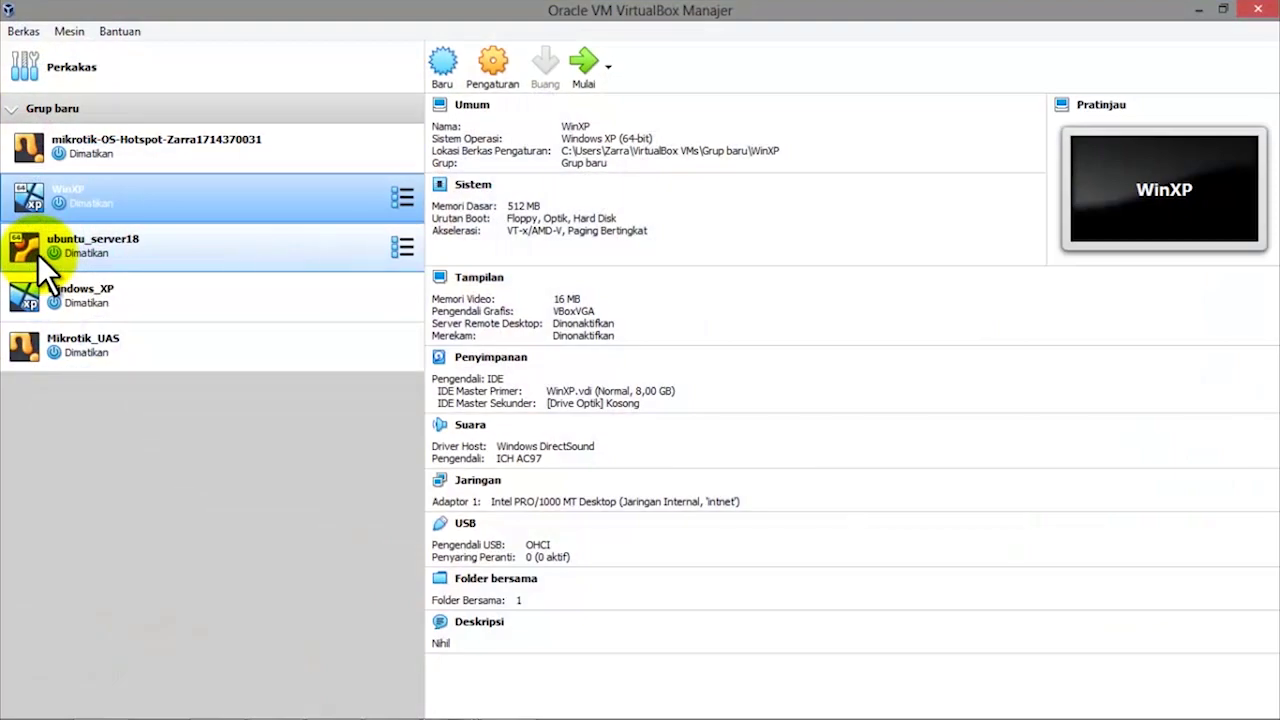
click(445, 66)
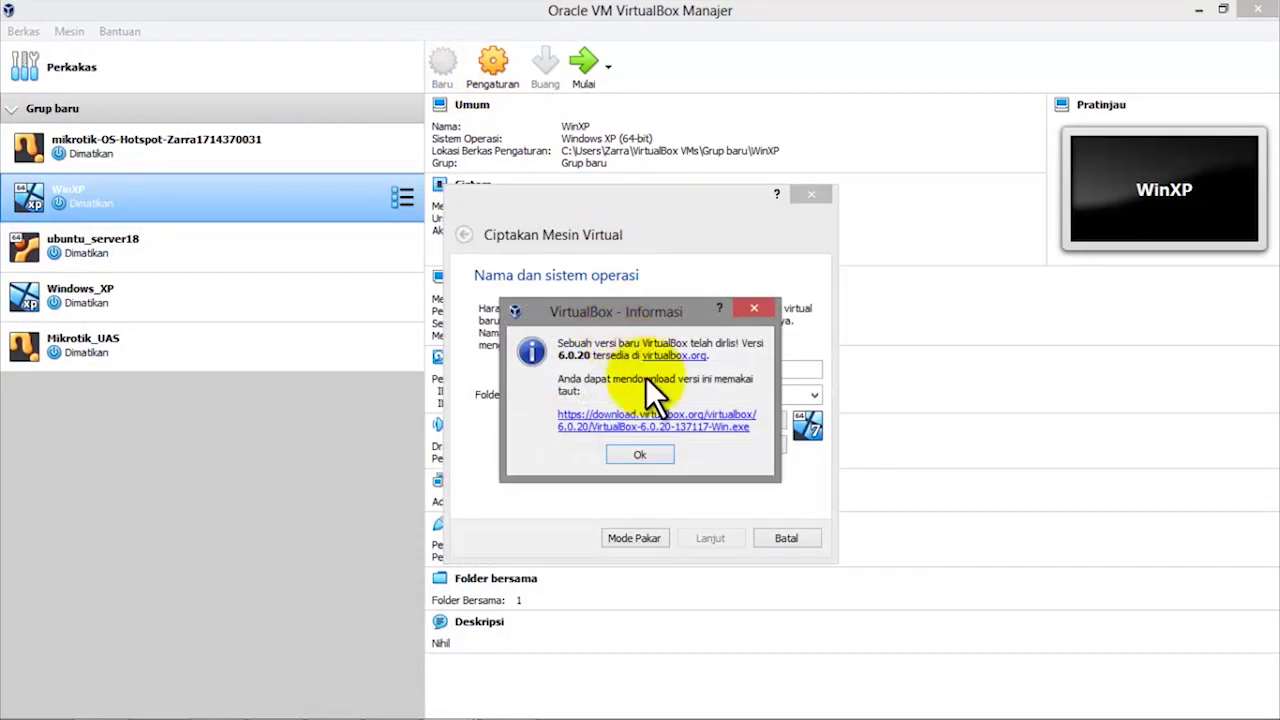
click(651, 456)
text(Mikr)
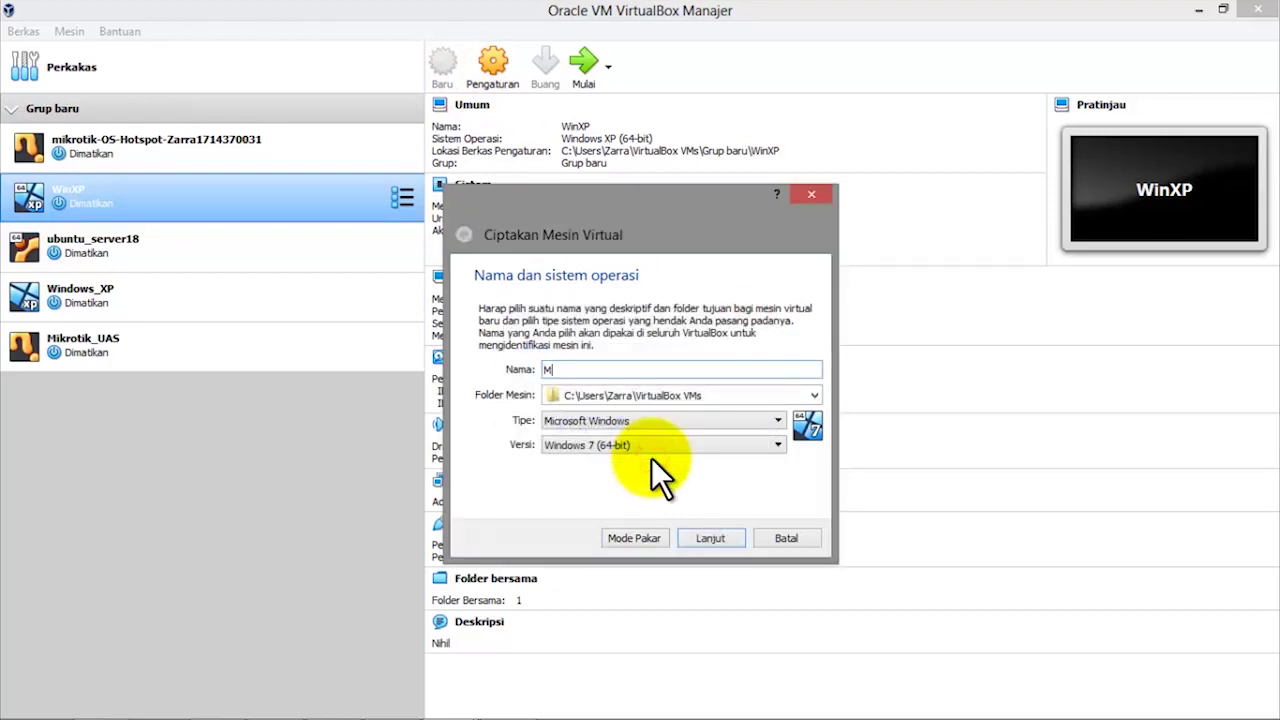
text(otikO)
text(S)
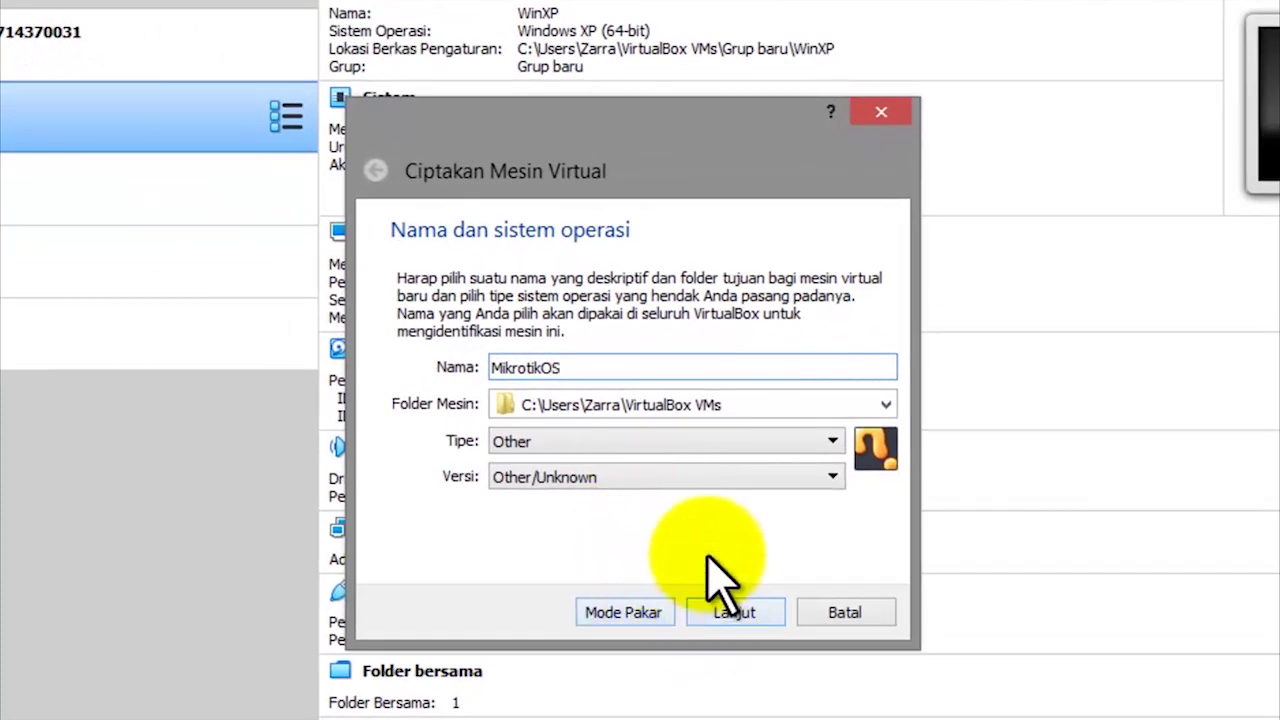
click(716, 577)
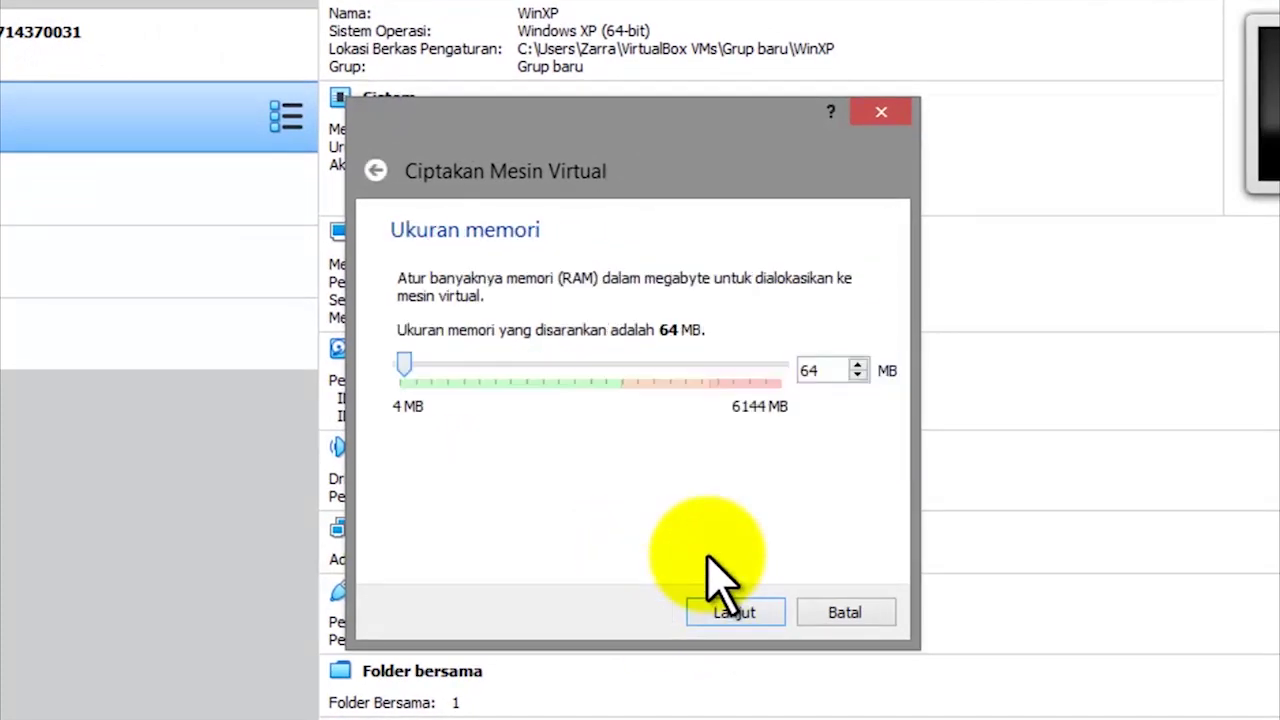
- Give the new machine 64 MB of memory and create a 2,00 GB VDI virtual hard disk for it
click(716, 577)
click(716, 577)
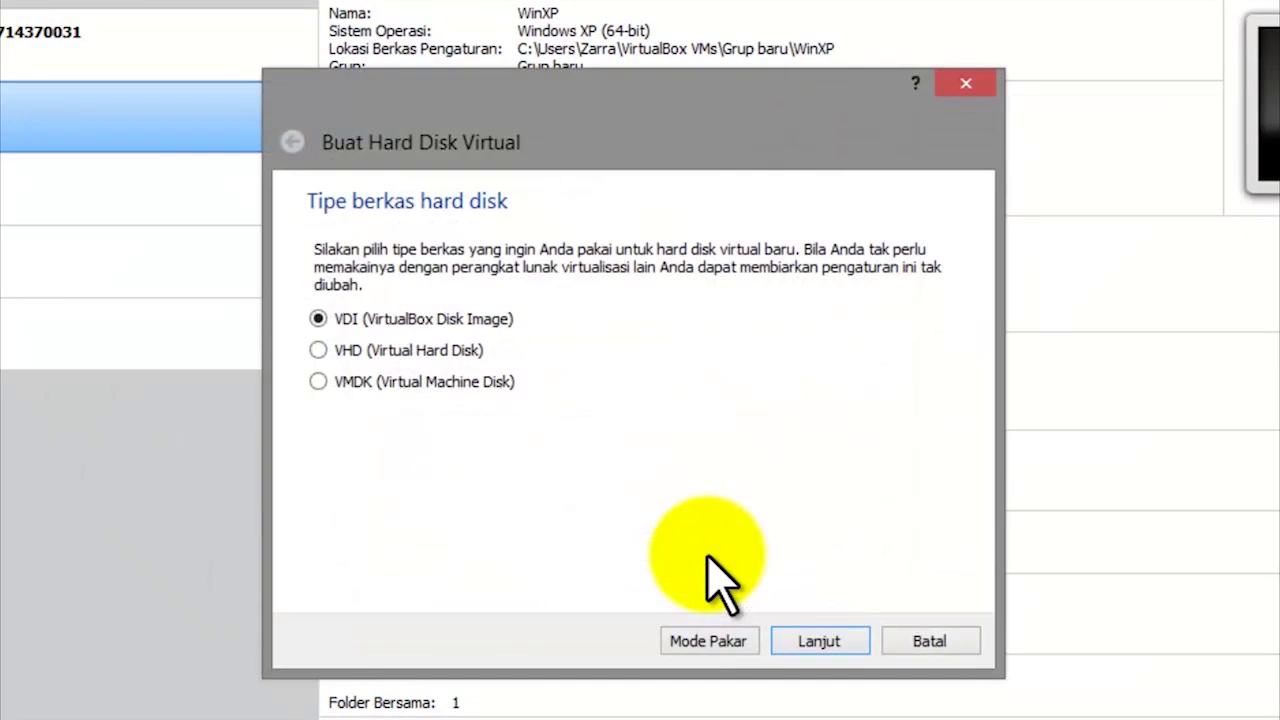
key(Return)
key(Return)
key(Return)
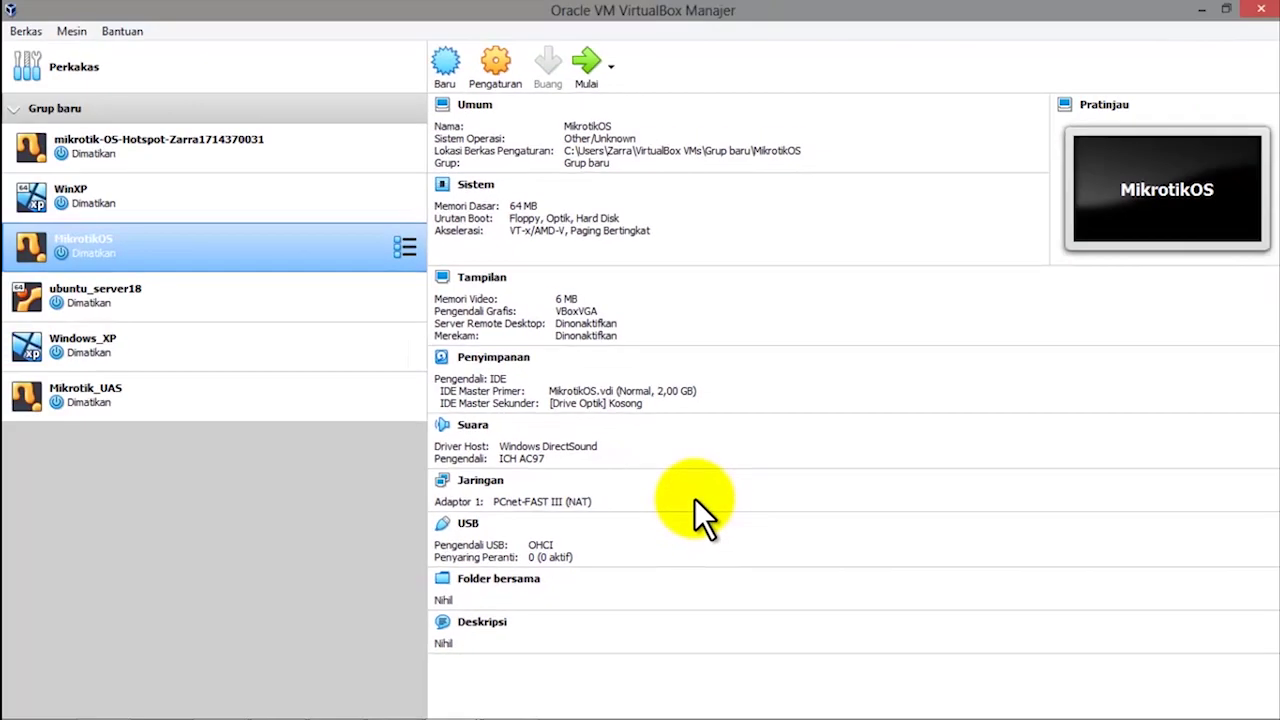
- Check the host computer's current Wi-Fi connection in the Windows network list
mouse_move(1195, 712)
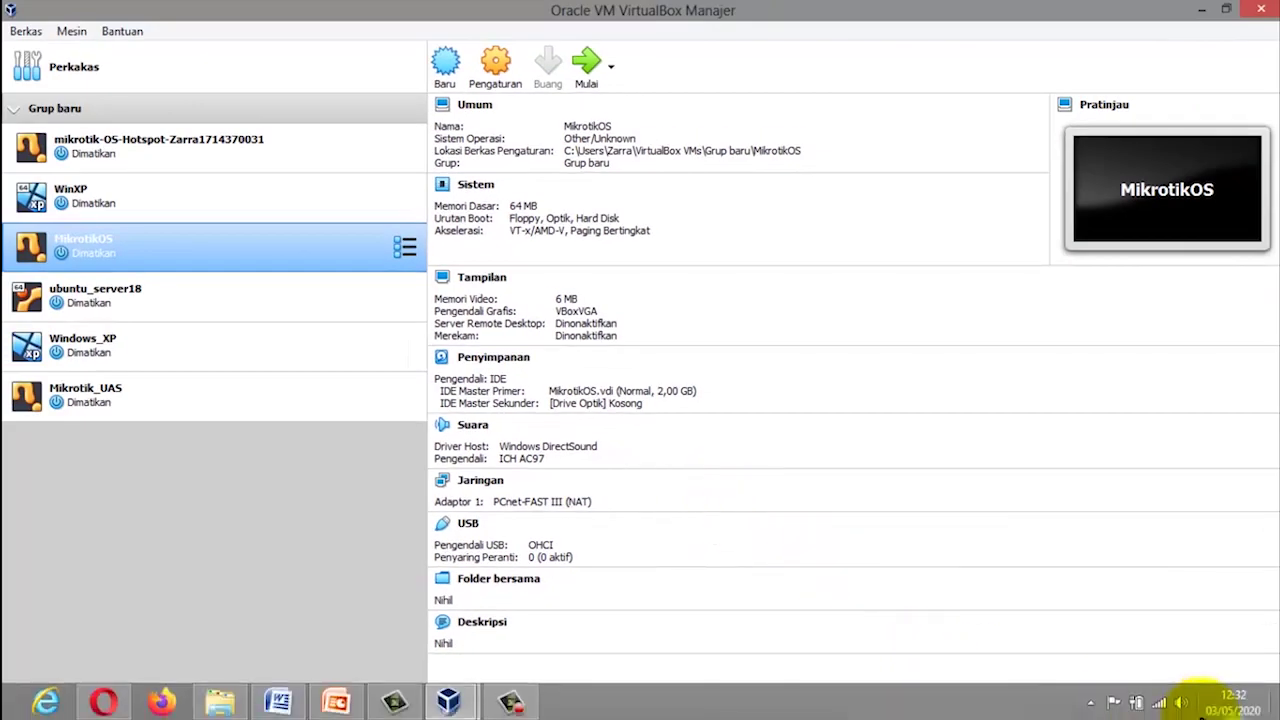
click(1158, 703)
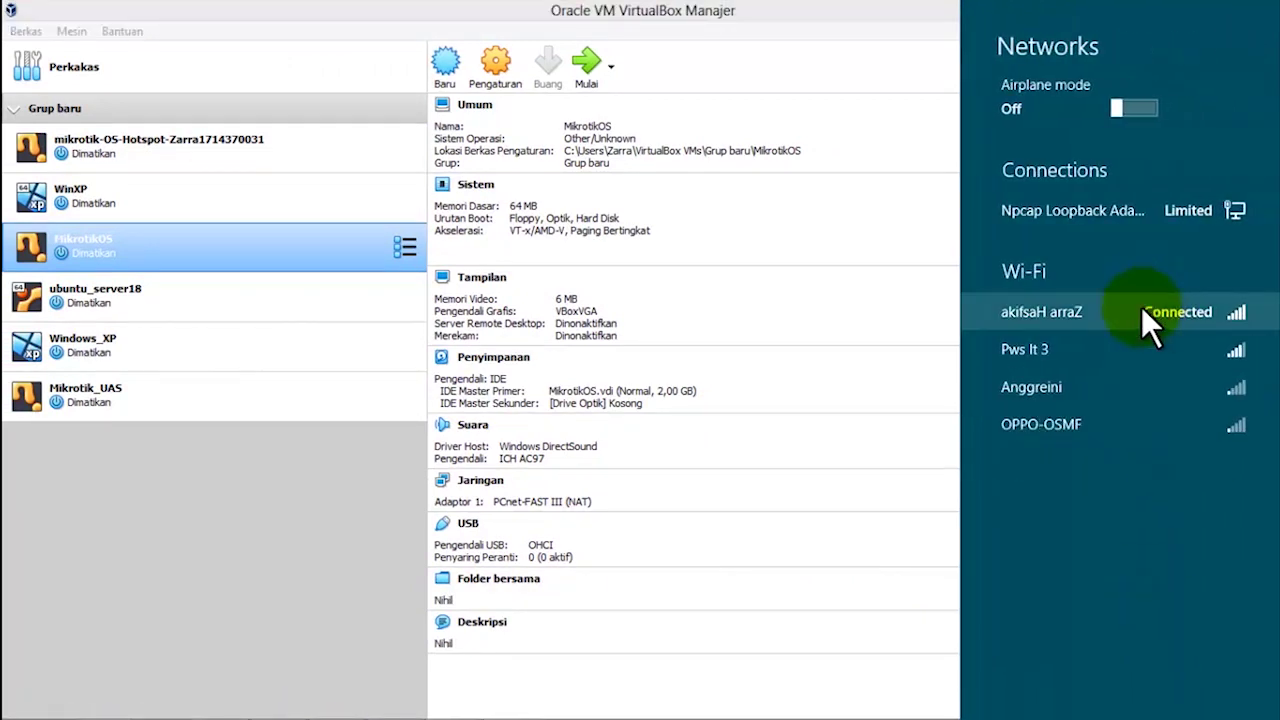
click(220, 490)
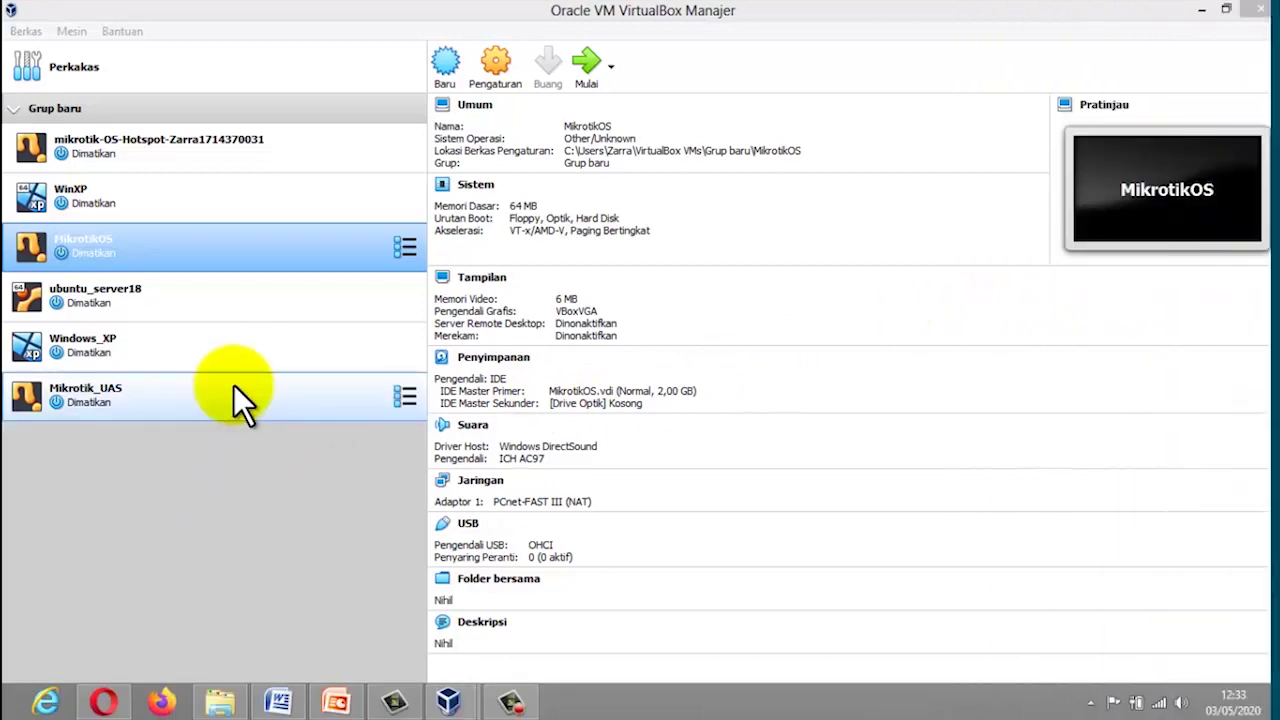
- In the MikrotikOS network settings, attach Adaptor 1 to Adaptor Ter-bridge
click(285, 250)
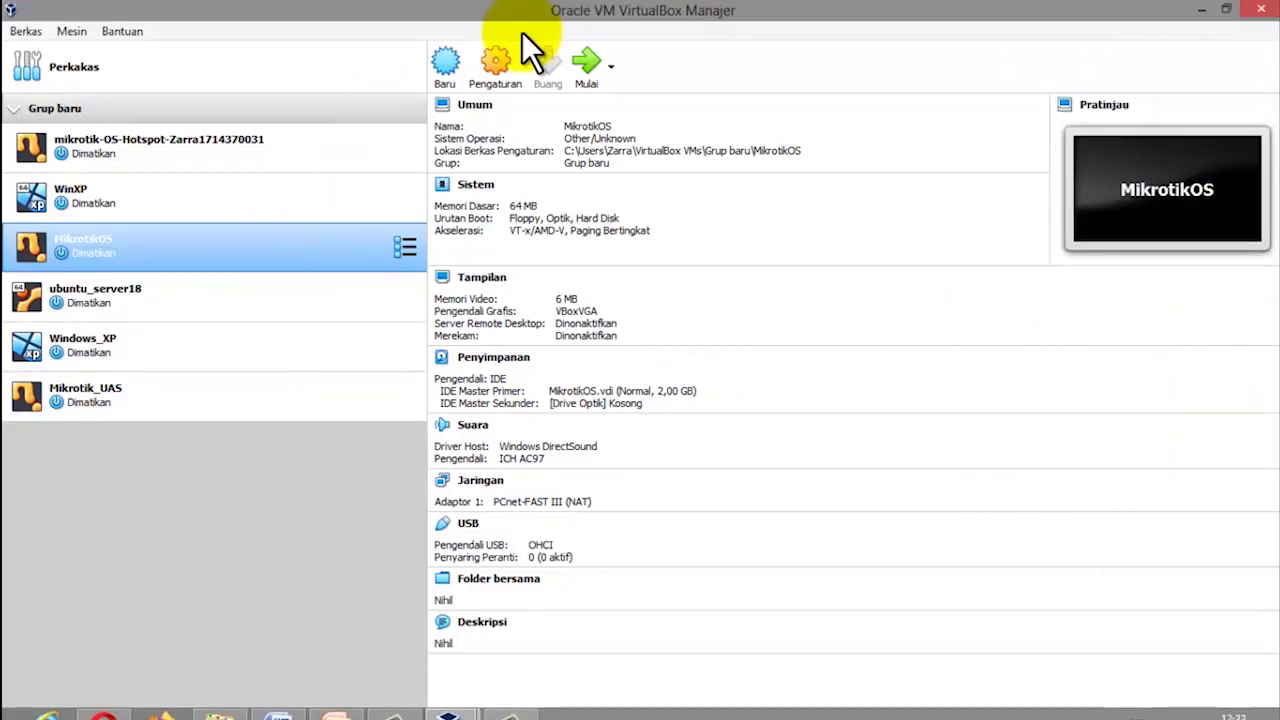
click(502, 65)
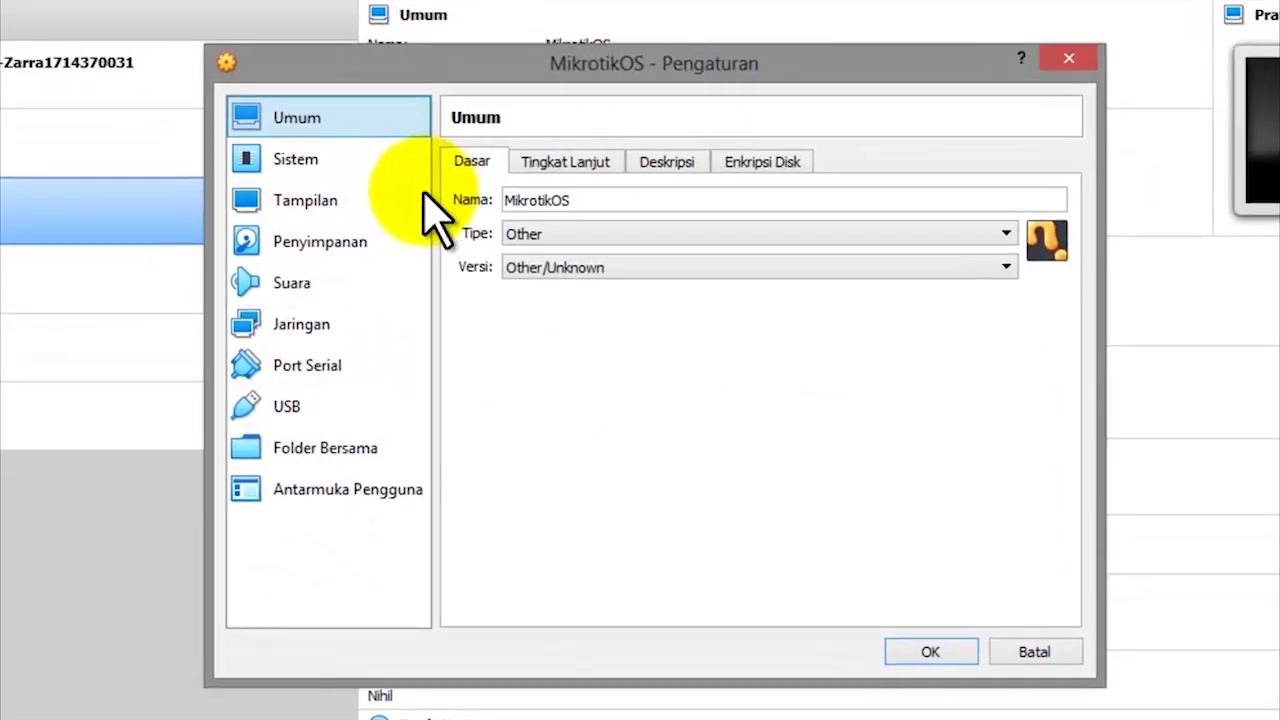
click(368, 324)
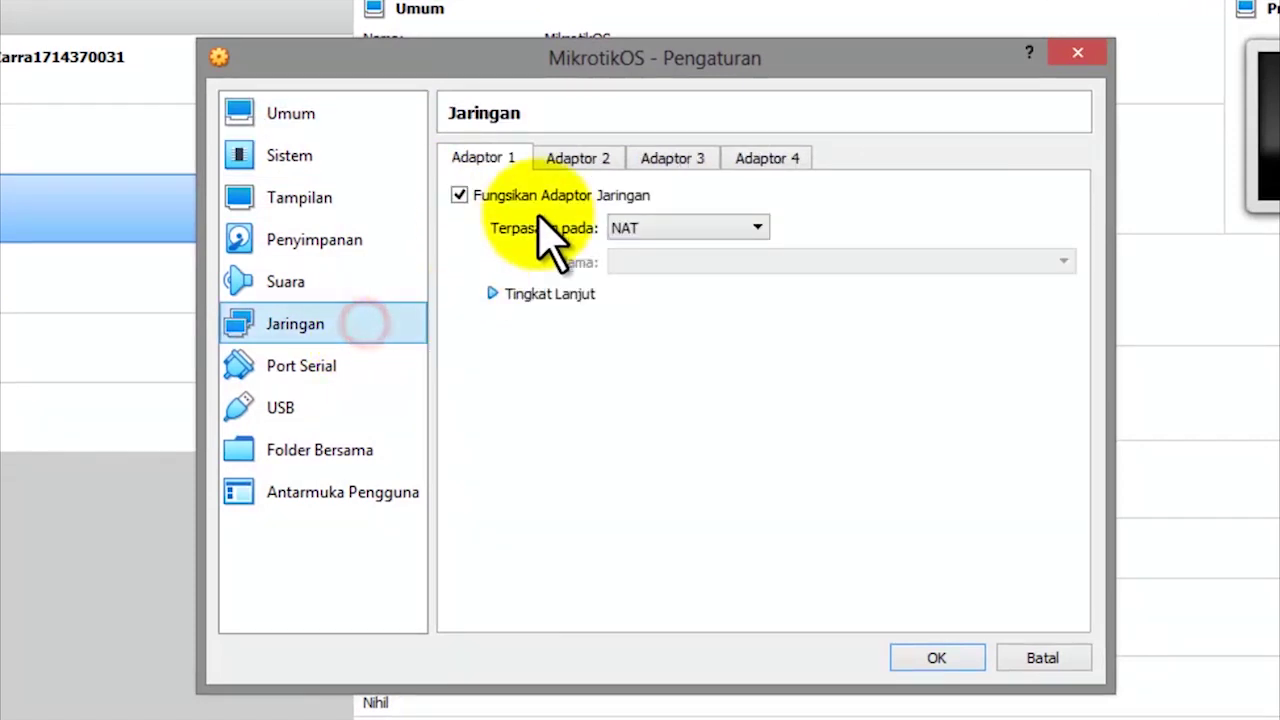
click(662, 222)
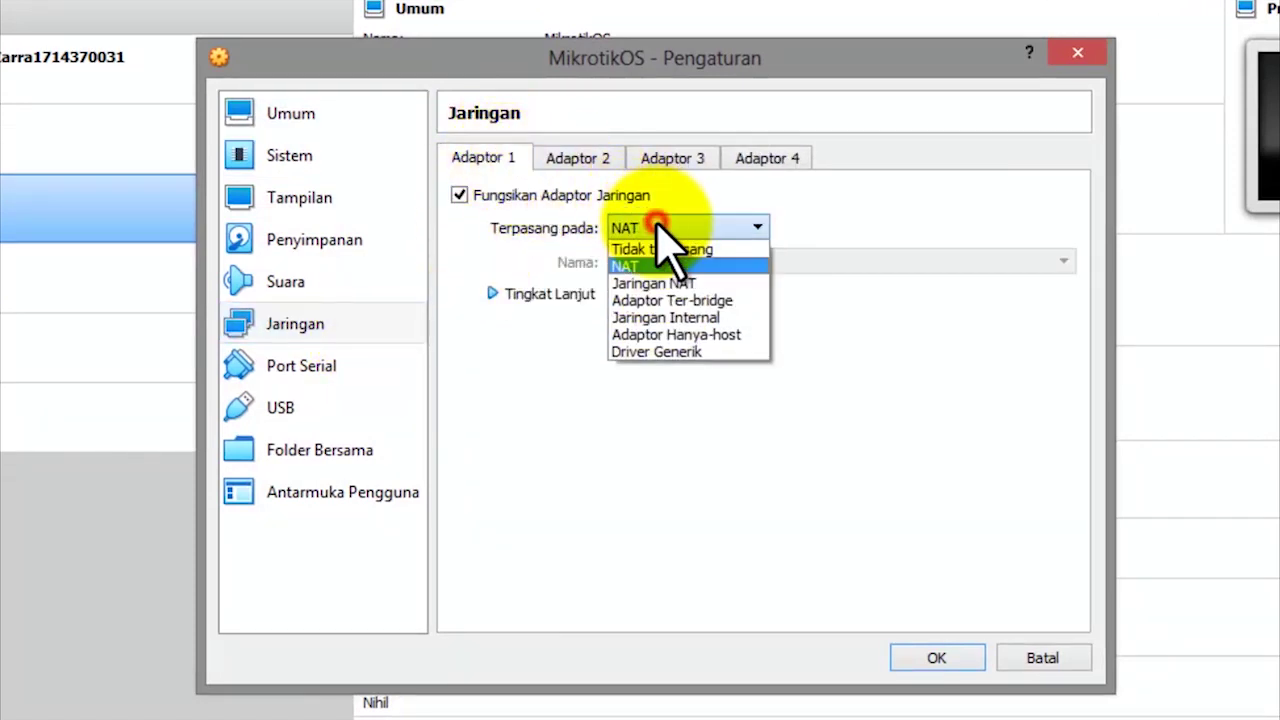
click(662, 301)
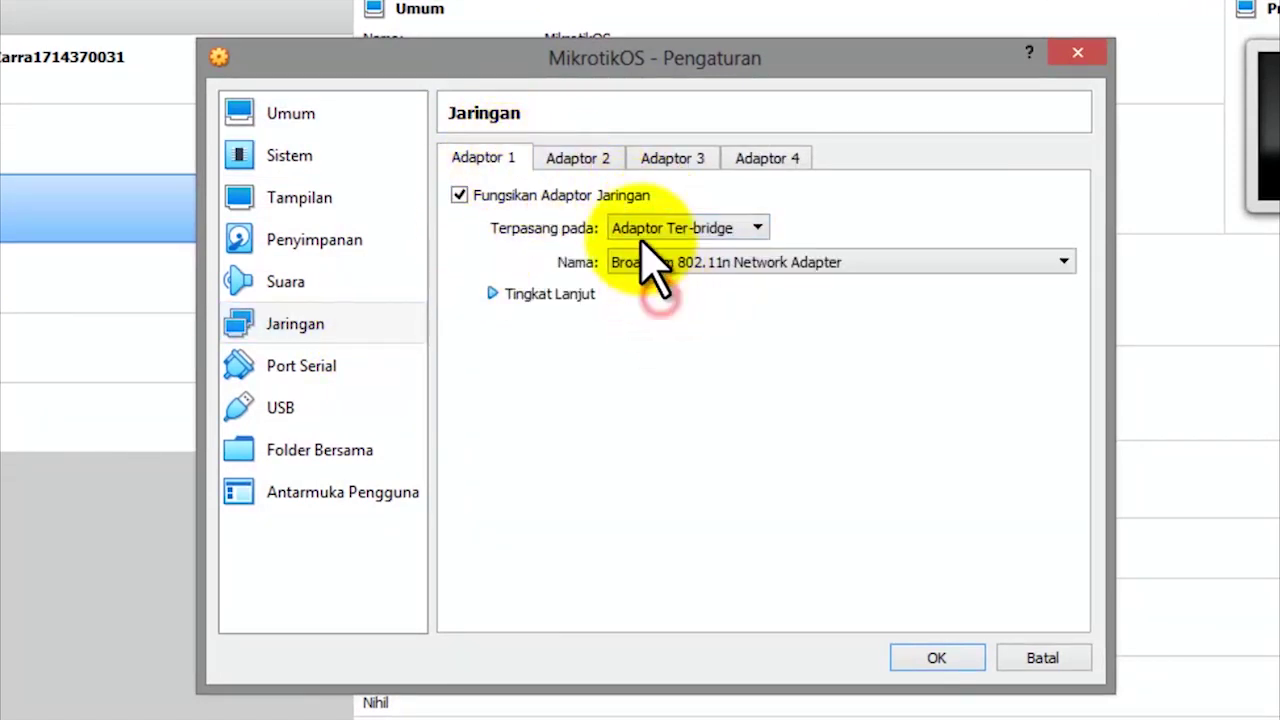
- Enable Adaptor 2, attach it to Jaringan Internal with the network intnet, and save the machine settings
click(580, 158)
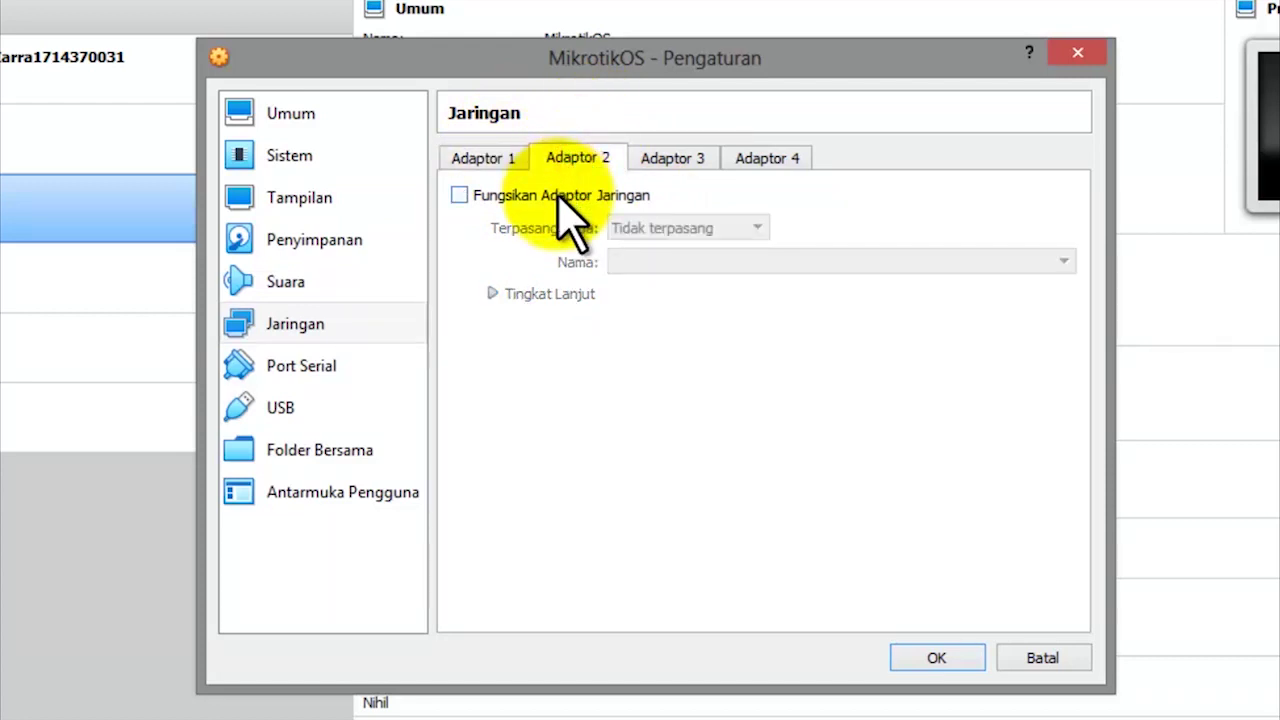
click(578, 196)
click(676, 229)
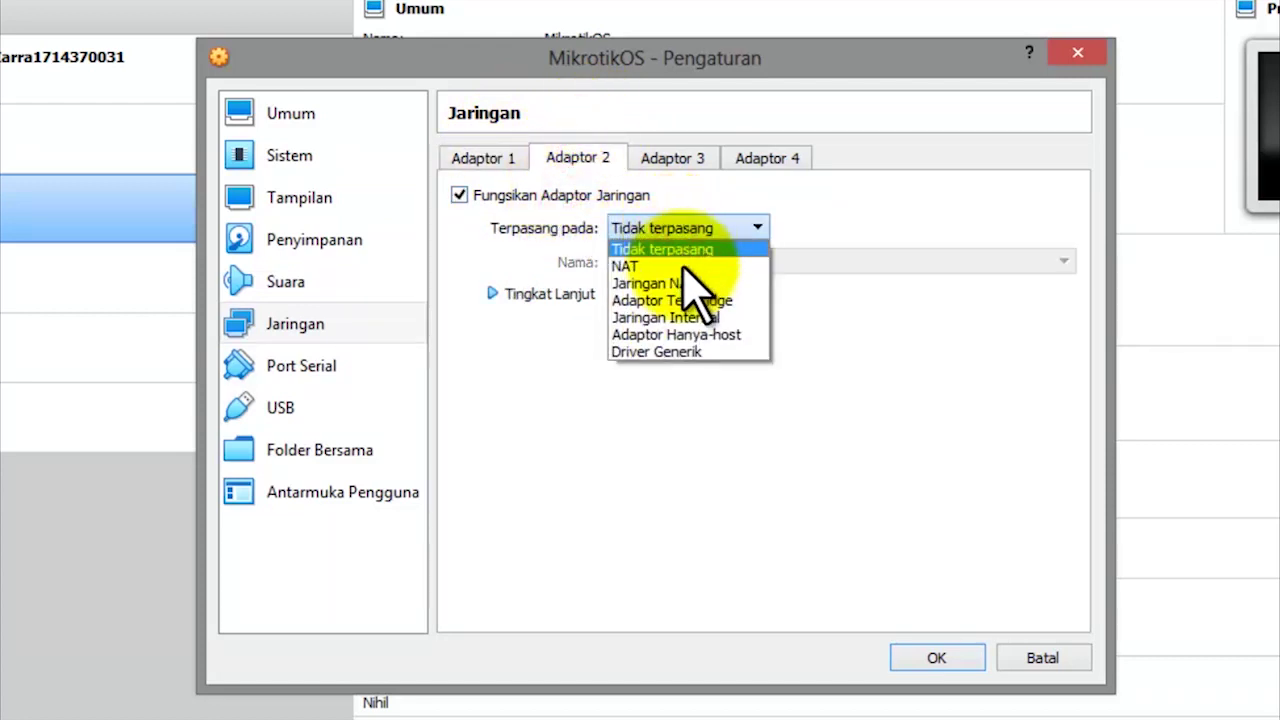
click(660, 318)
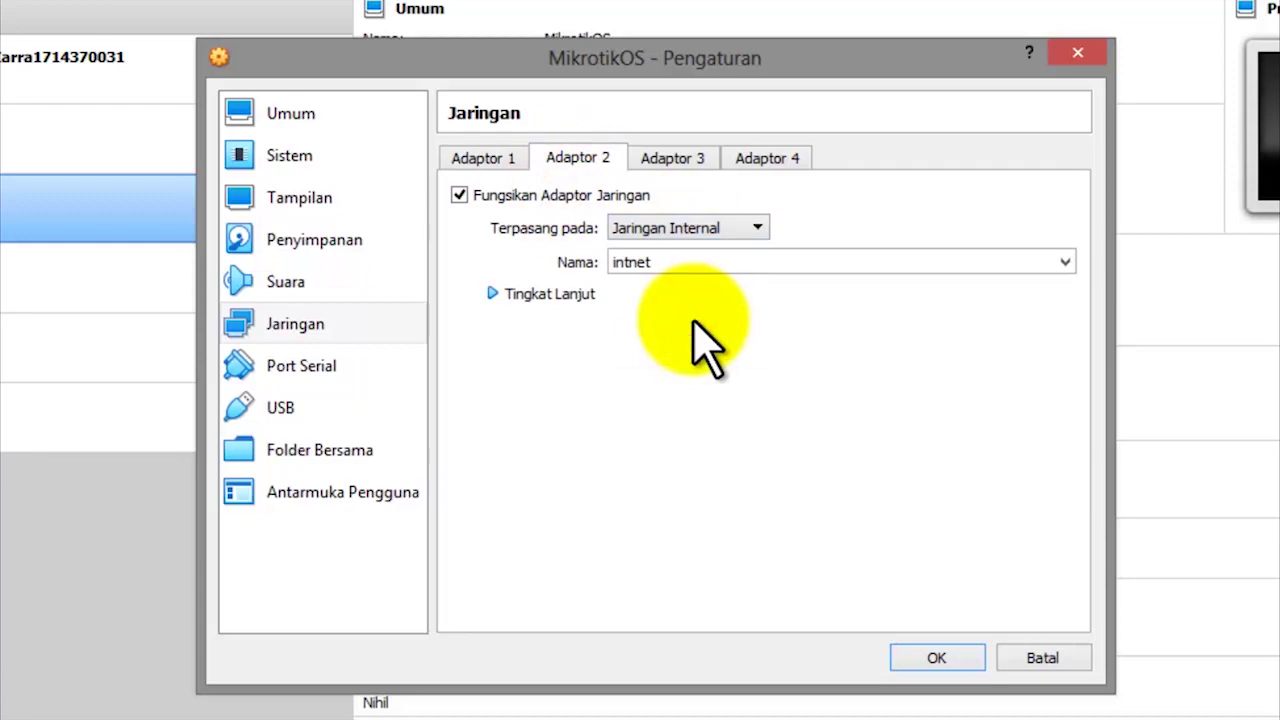
click(912, 653)
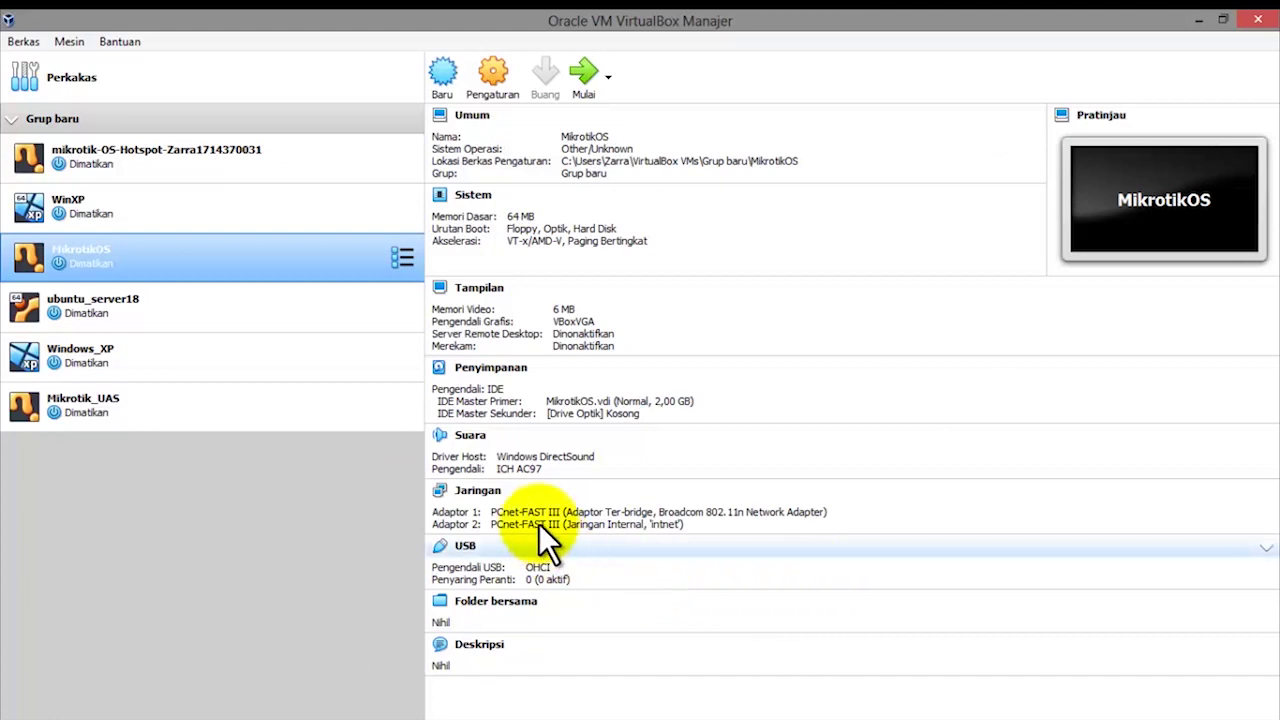
- Start the MikrotikOS machine using the mikrotik-6.33 ISO as its startup disk
click(585, 91)
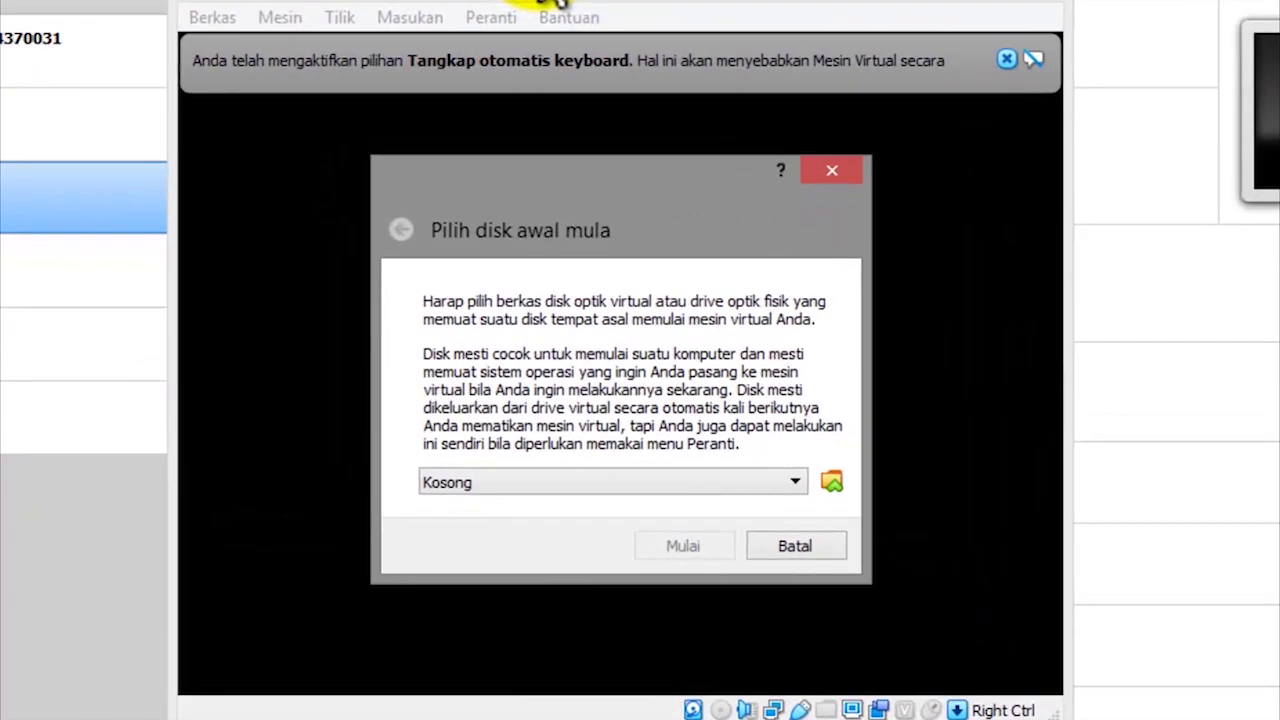
click(831, 481)
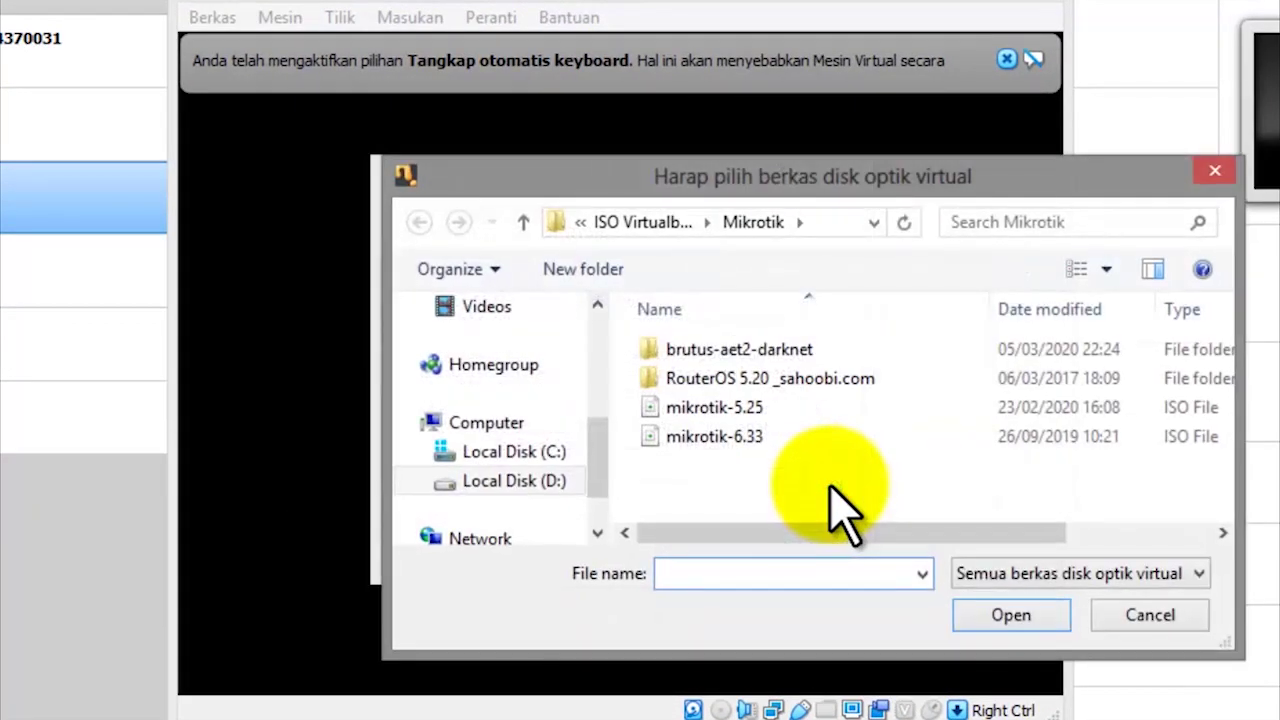
click(875, 440)
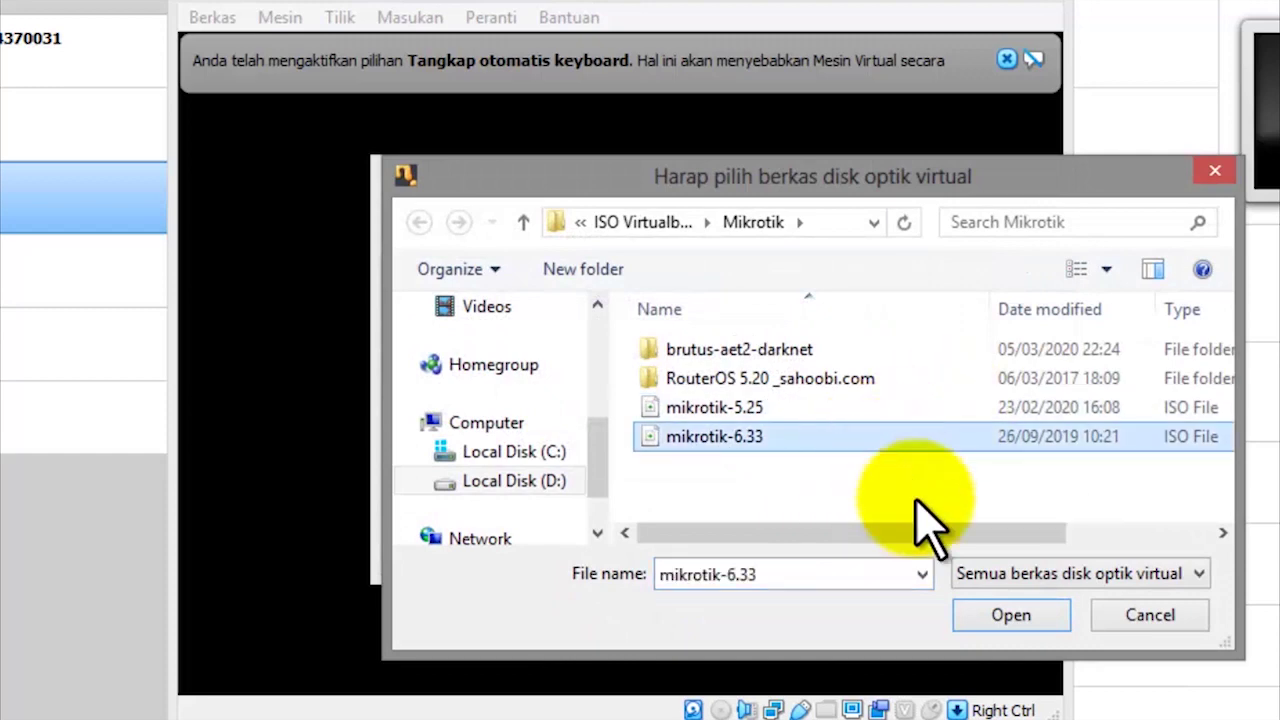
click(1008, 615)
click(680, 548)
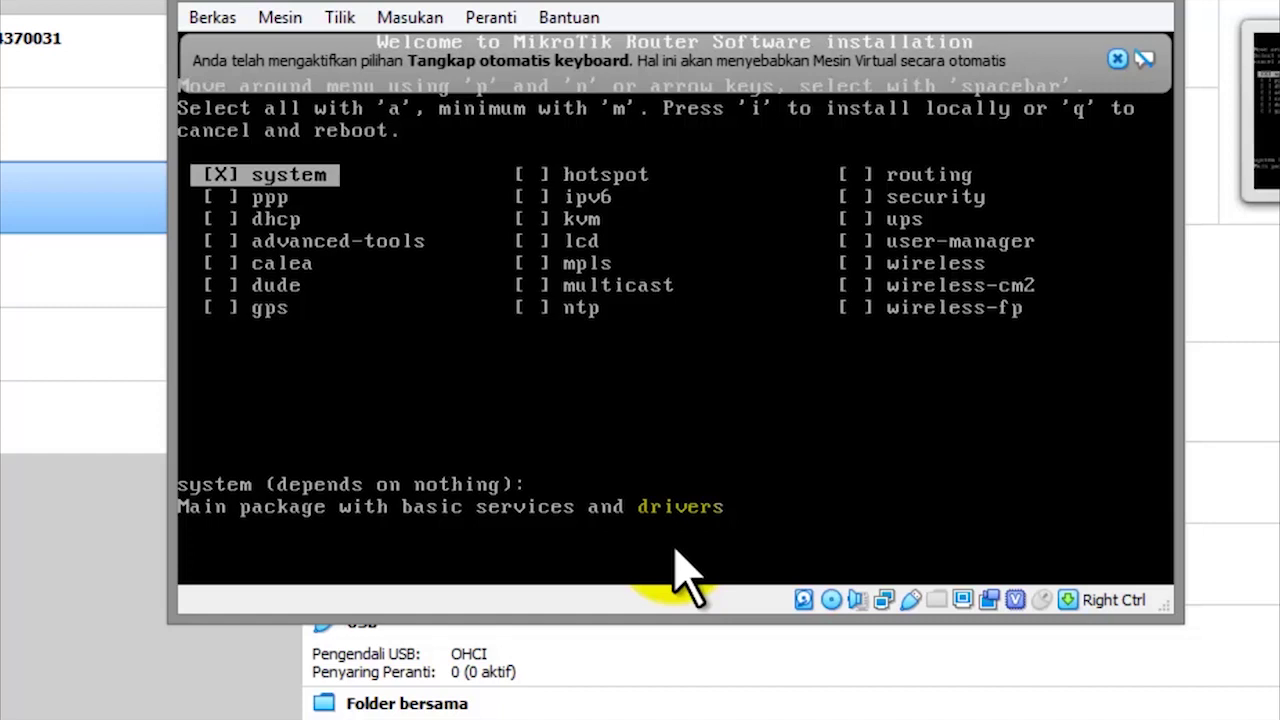
- Install RouterOS with all packages selected, discarding the old configuration and agreeing to erase the disk
key(a)
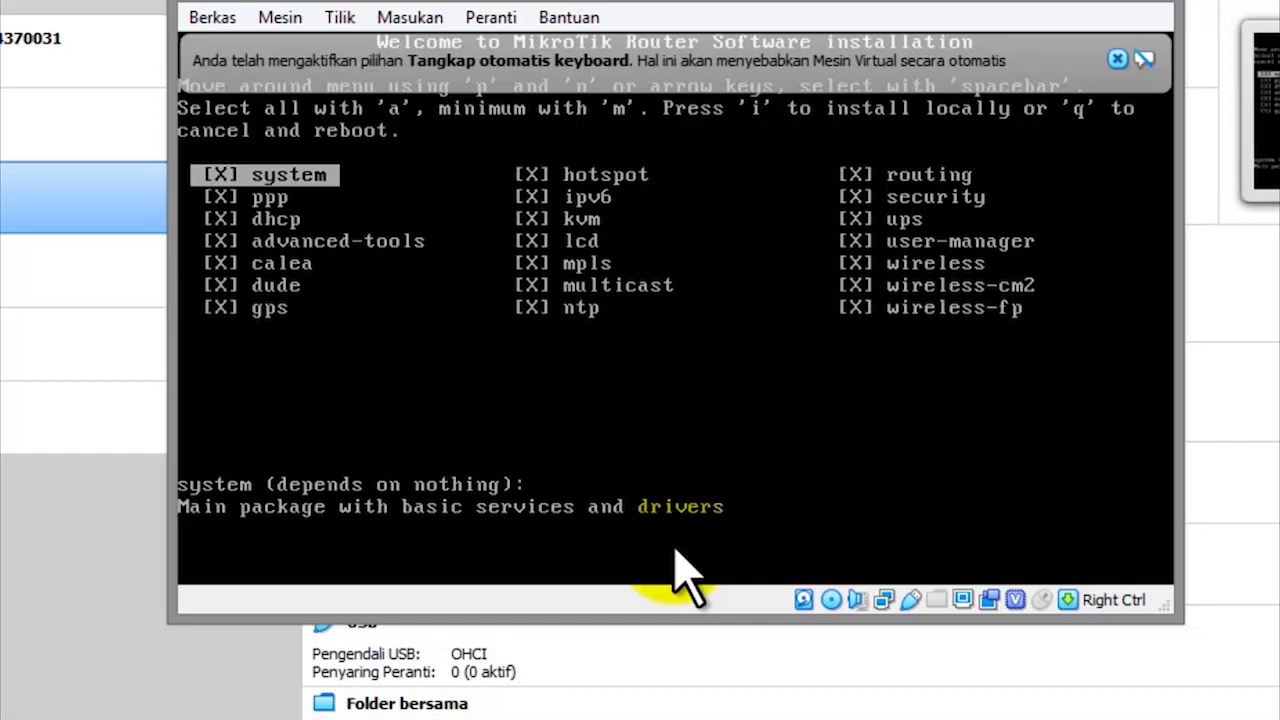
key(i)
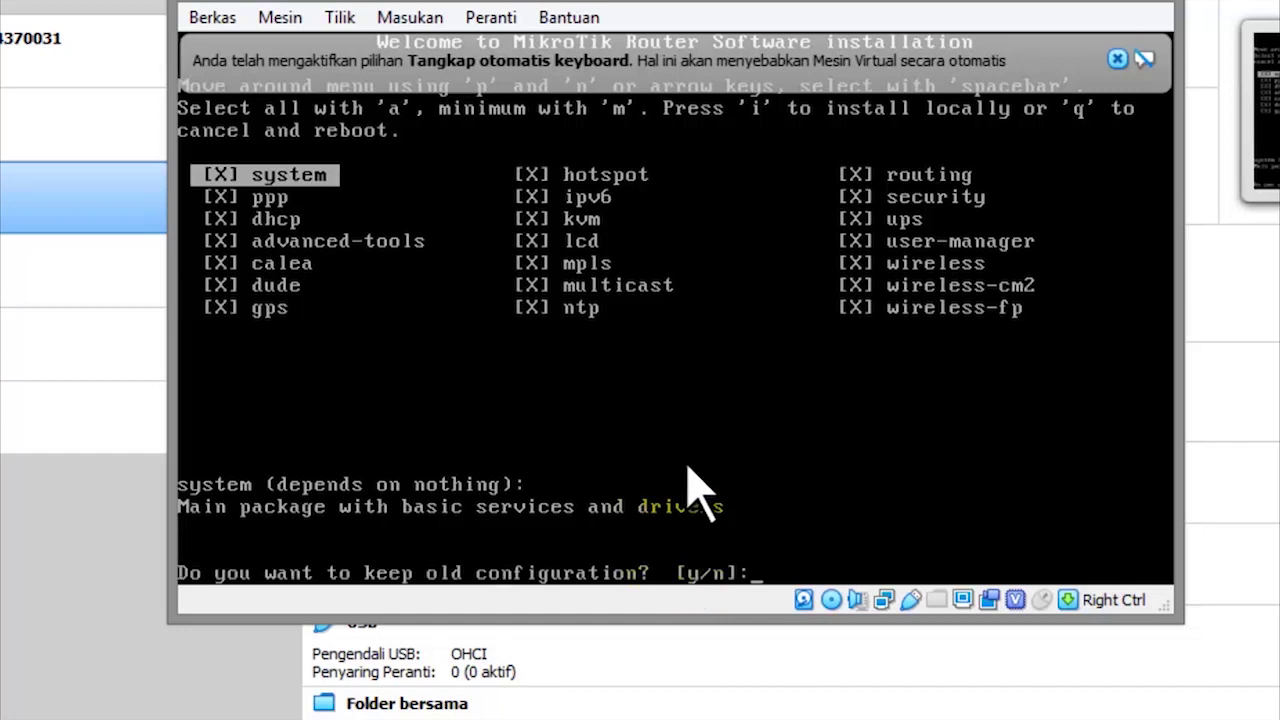
text(n]:)
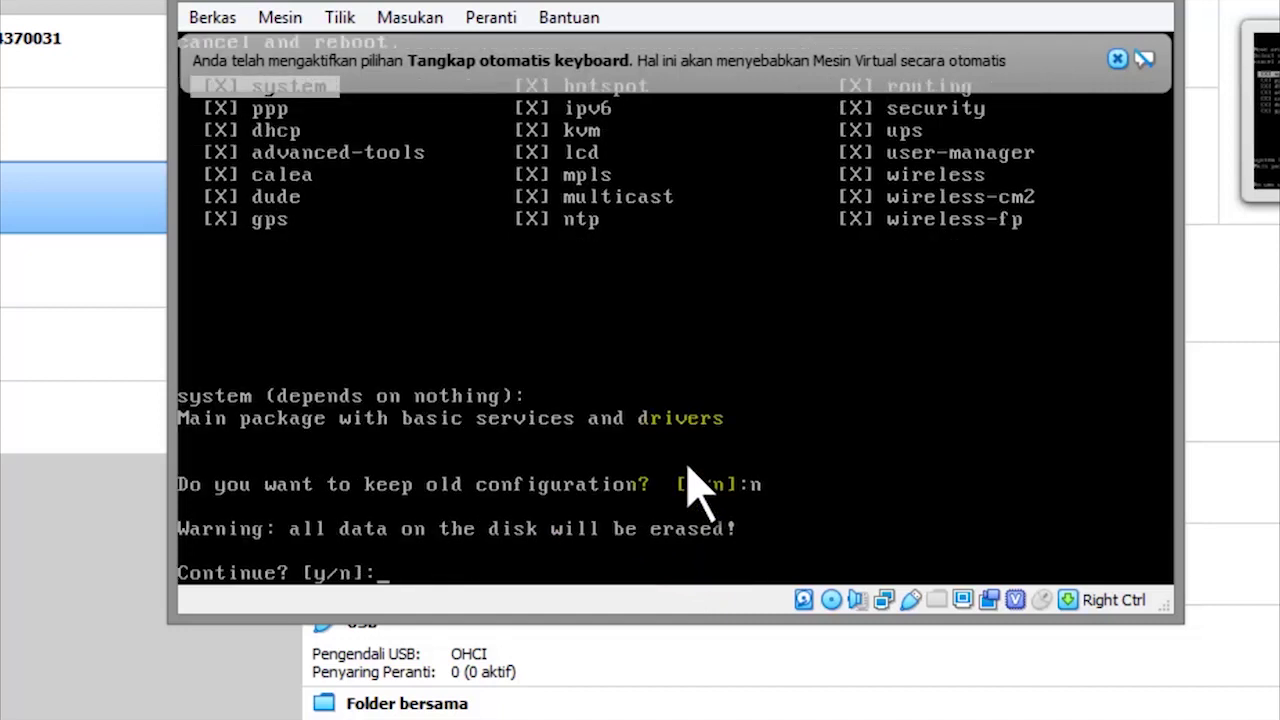
text(y)
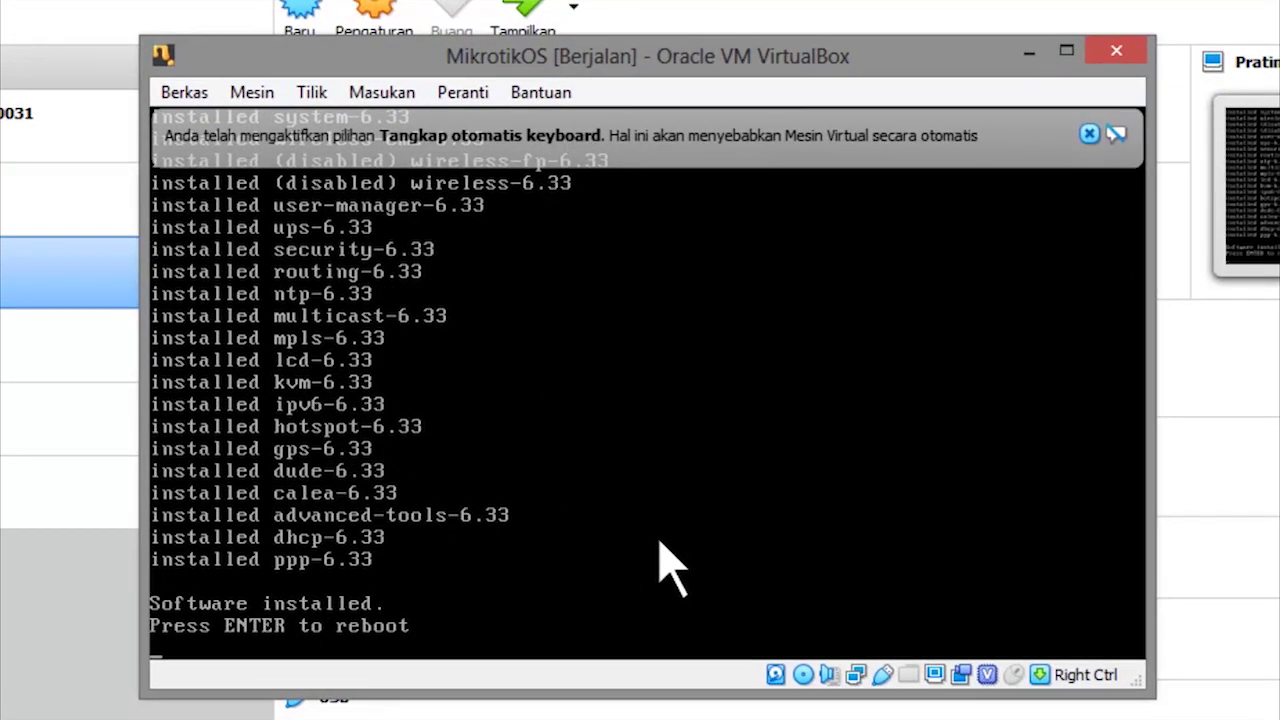
- Remove mikrotik-6.33.iso from the running machine's optical drive by forcing the unmount
click(462, 92)
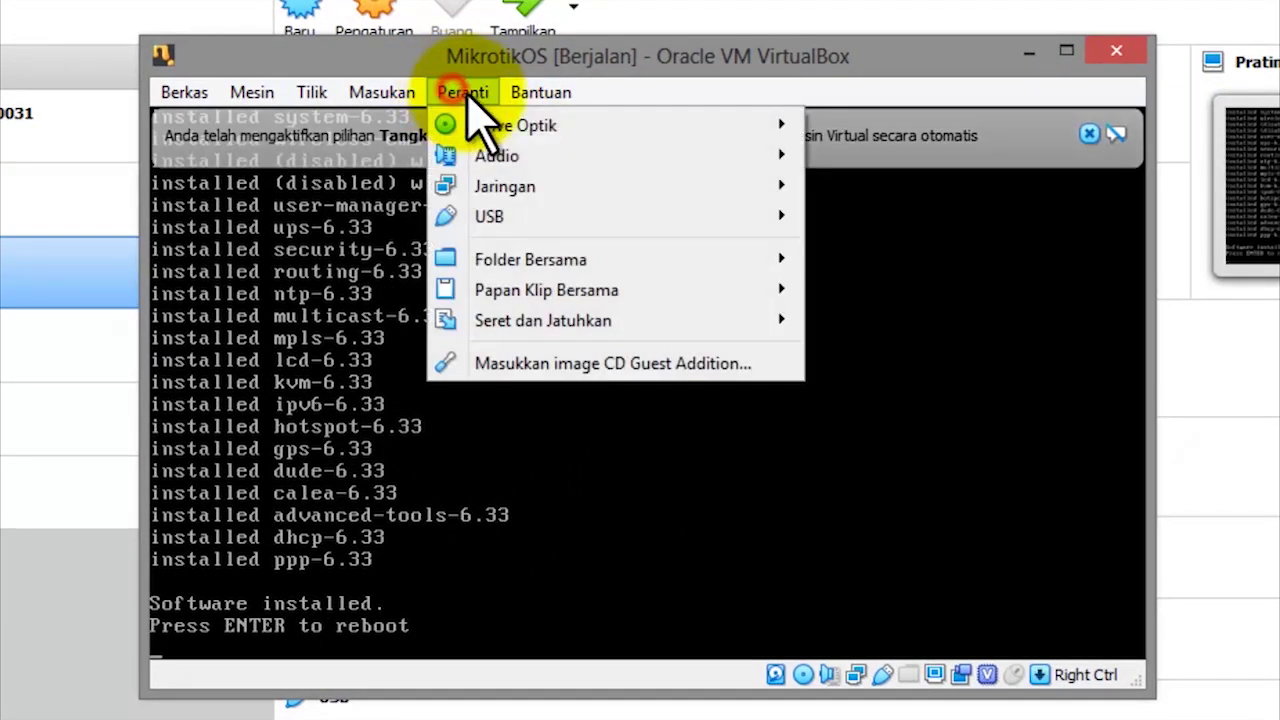
mouse_move(530, 125)
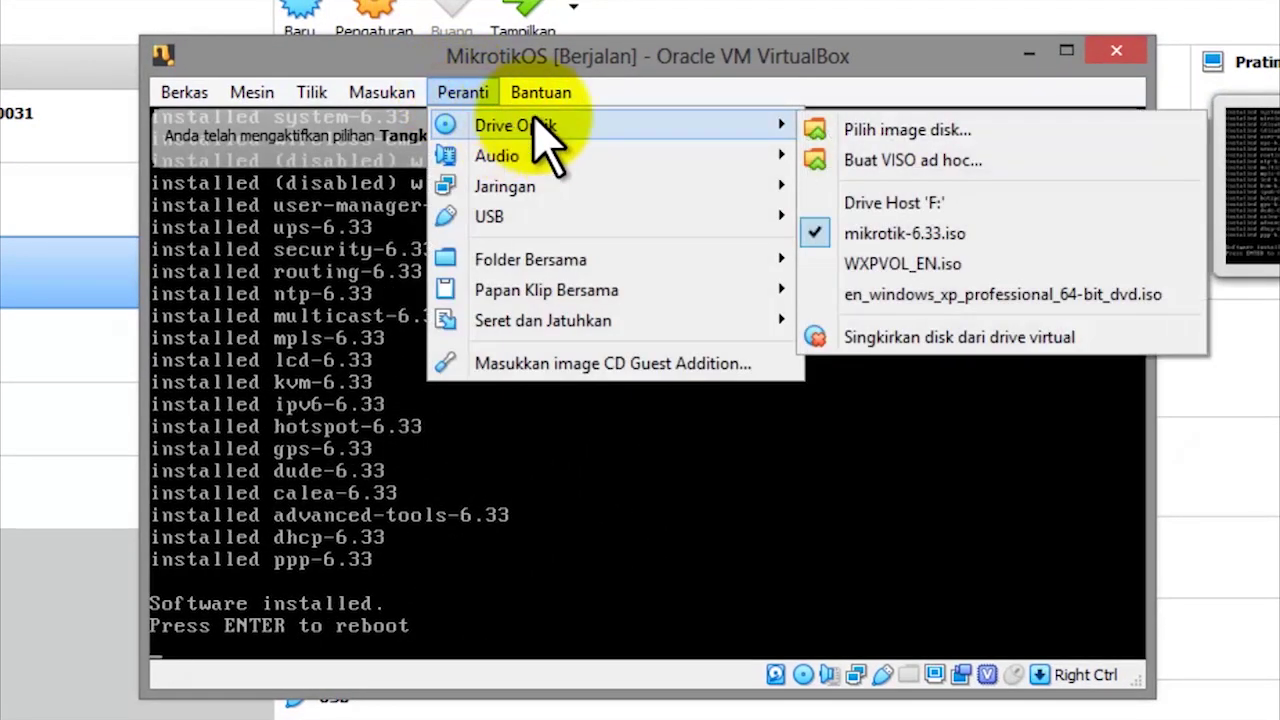
click(820, 232)
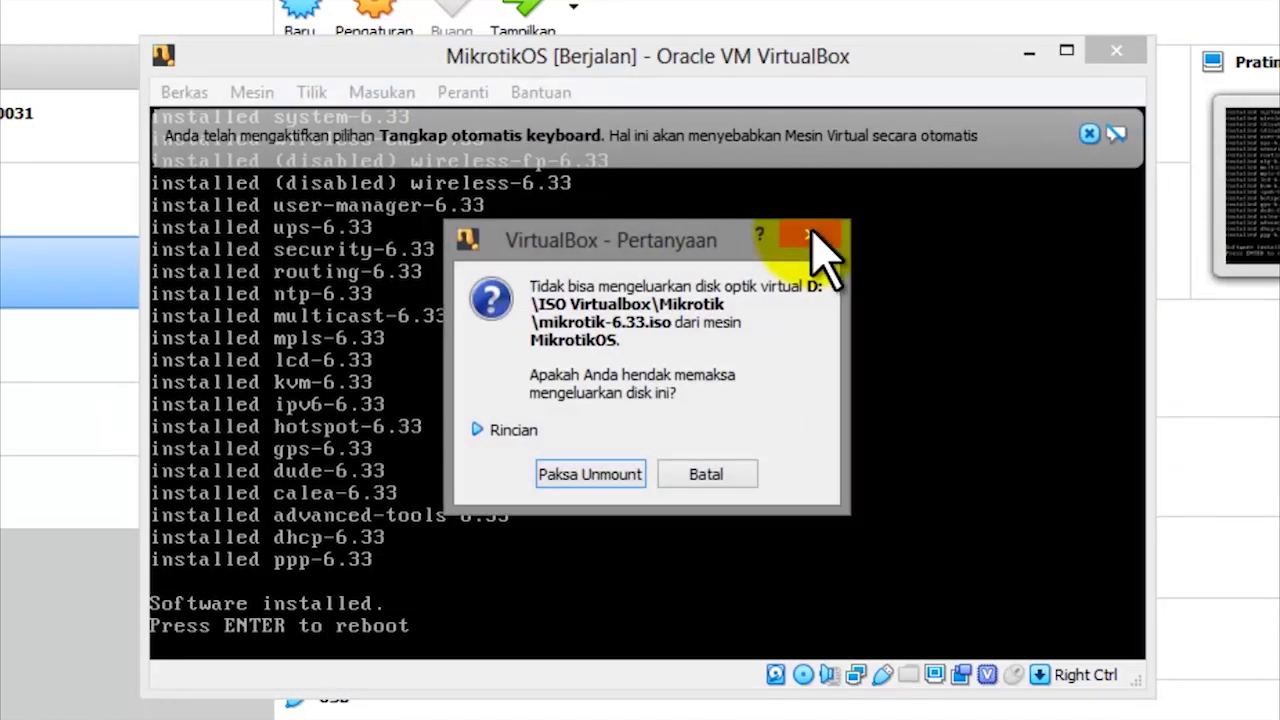
click(622, 478)
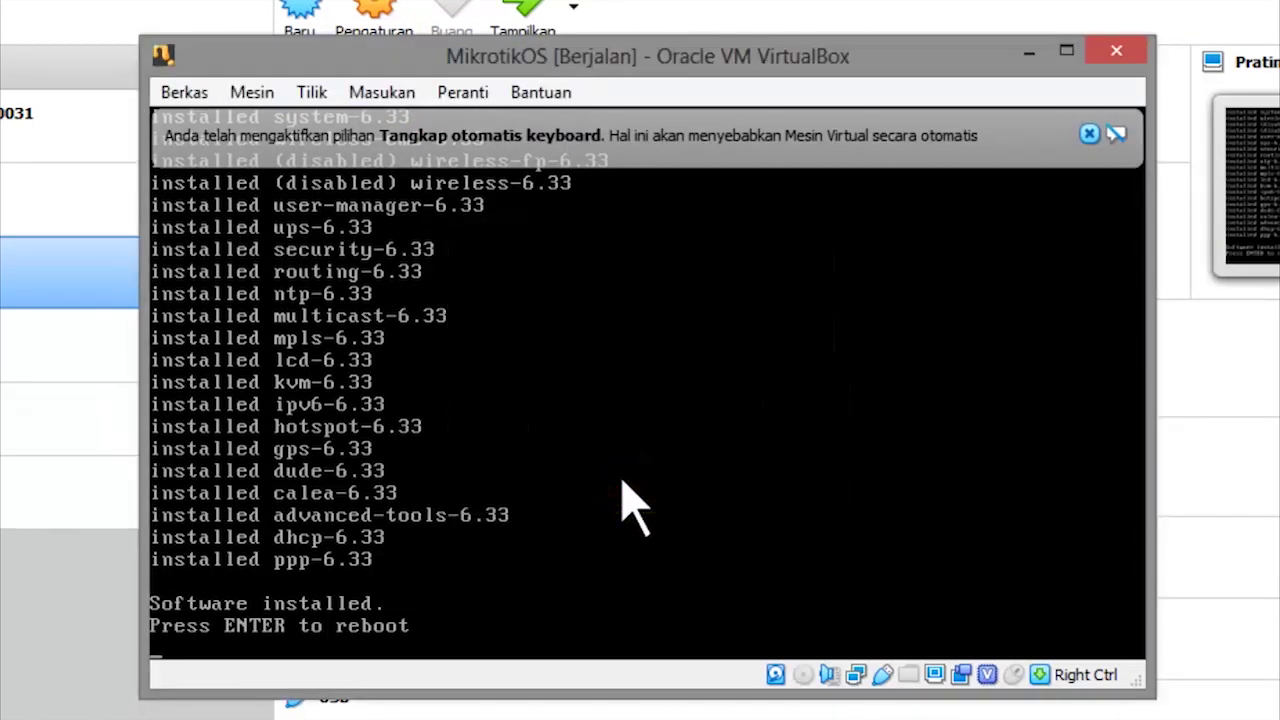
- Reboot the machine into the installed system and dismiss the keyboard auto-capture notice
click(622, 505)
key(Return)
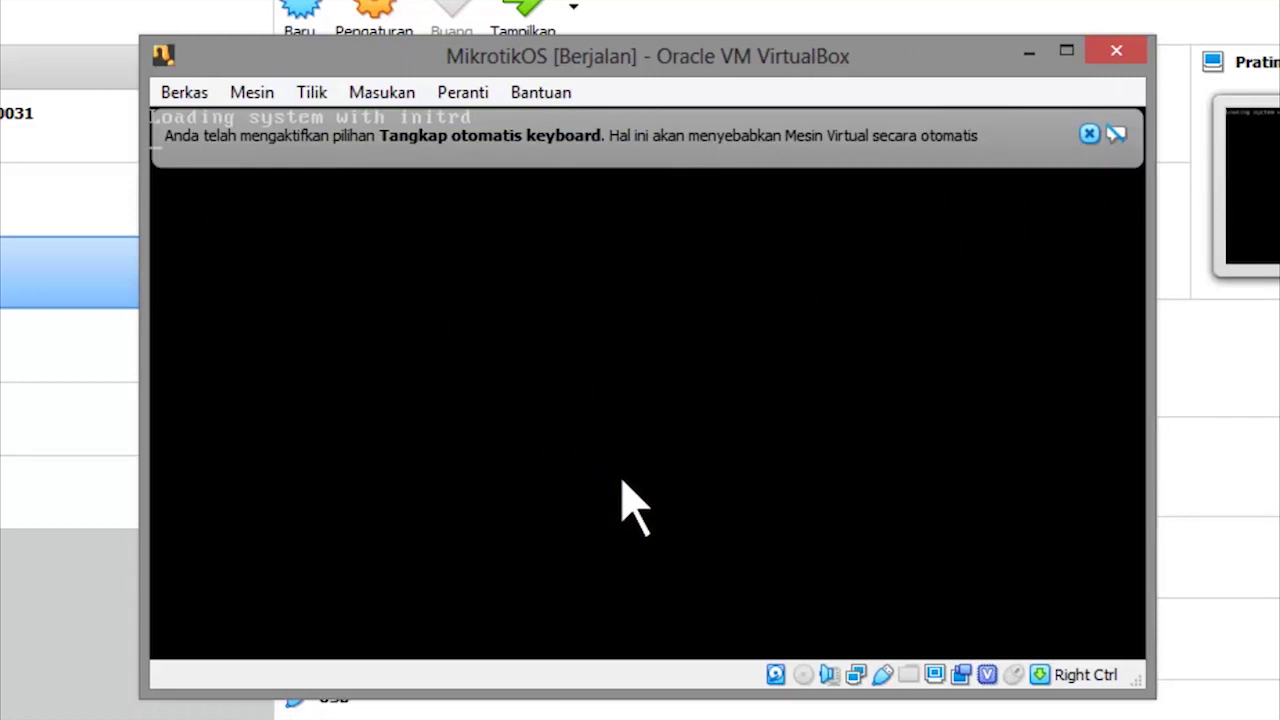
click(1089, 133)
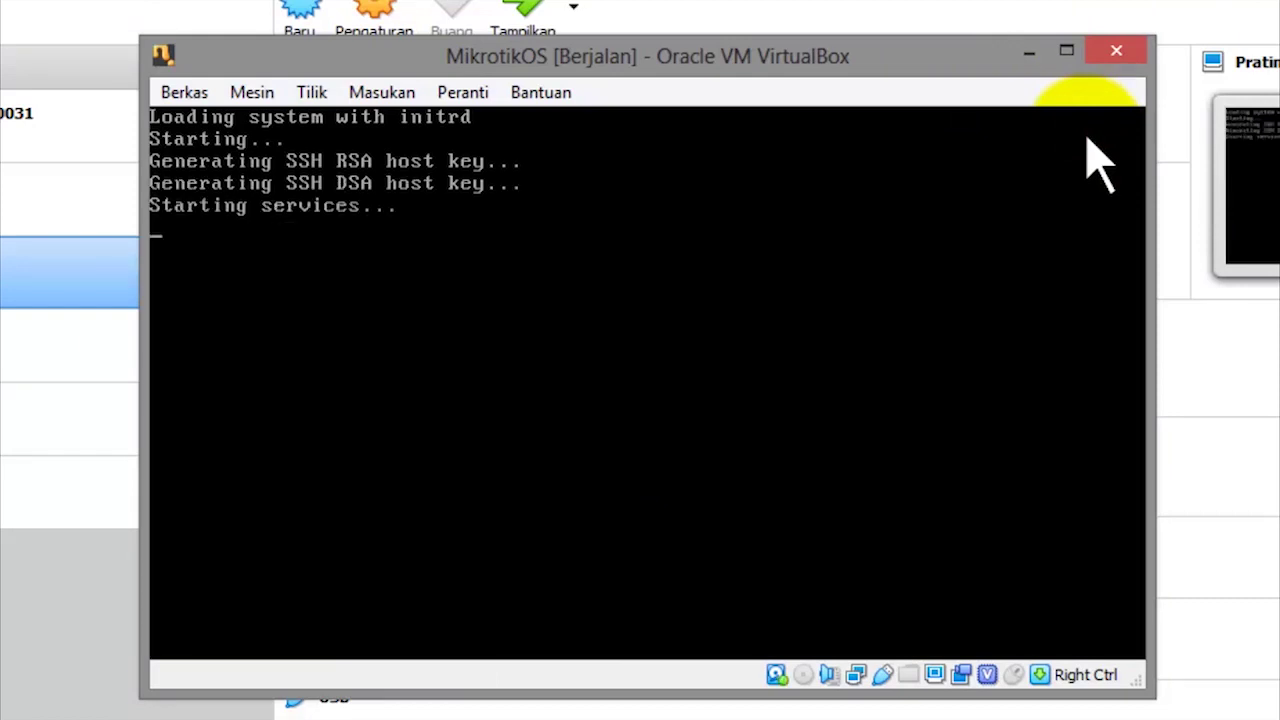
- Log in to MikroTik as admin with an empty password
text(a)
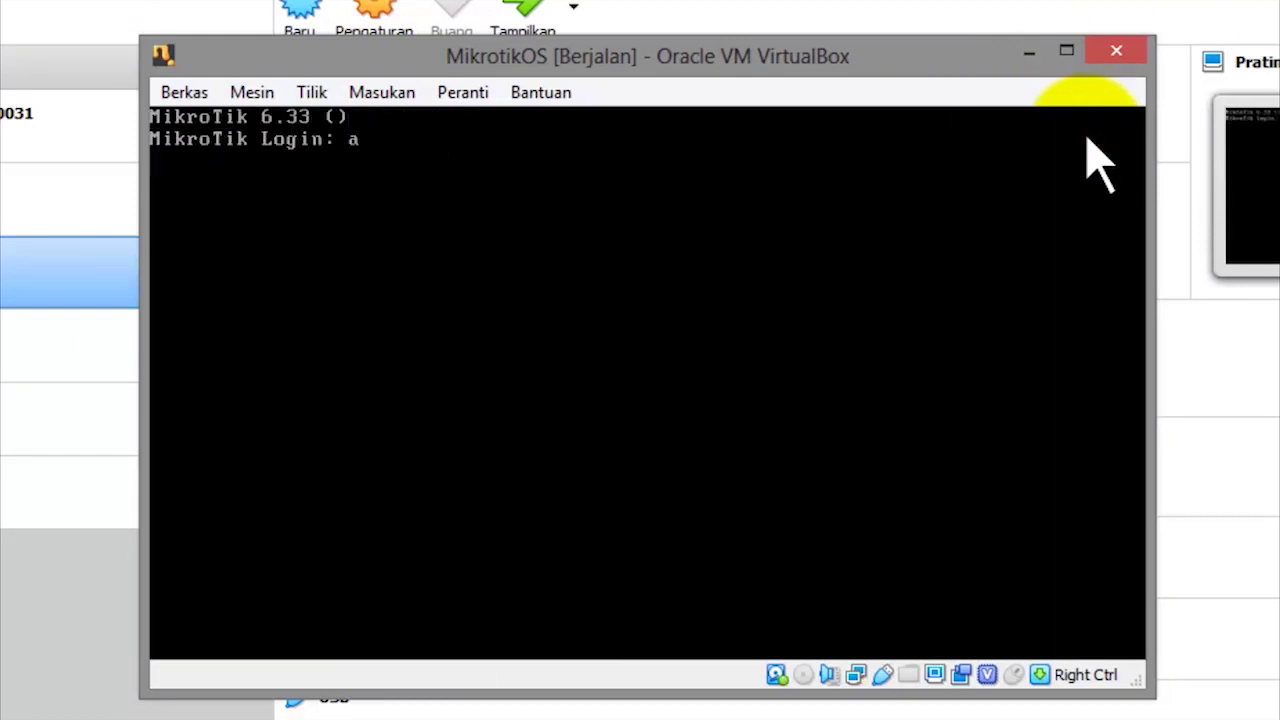
text(dmin)
key(Return)
key(Return)
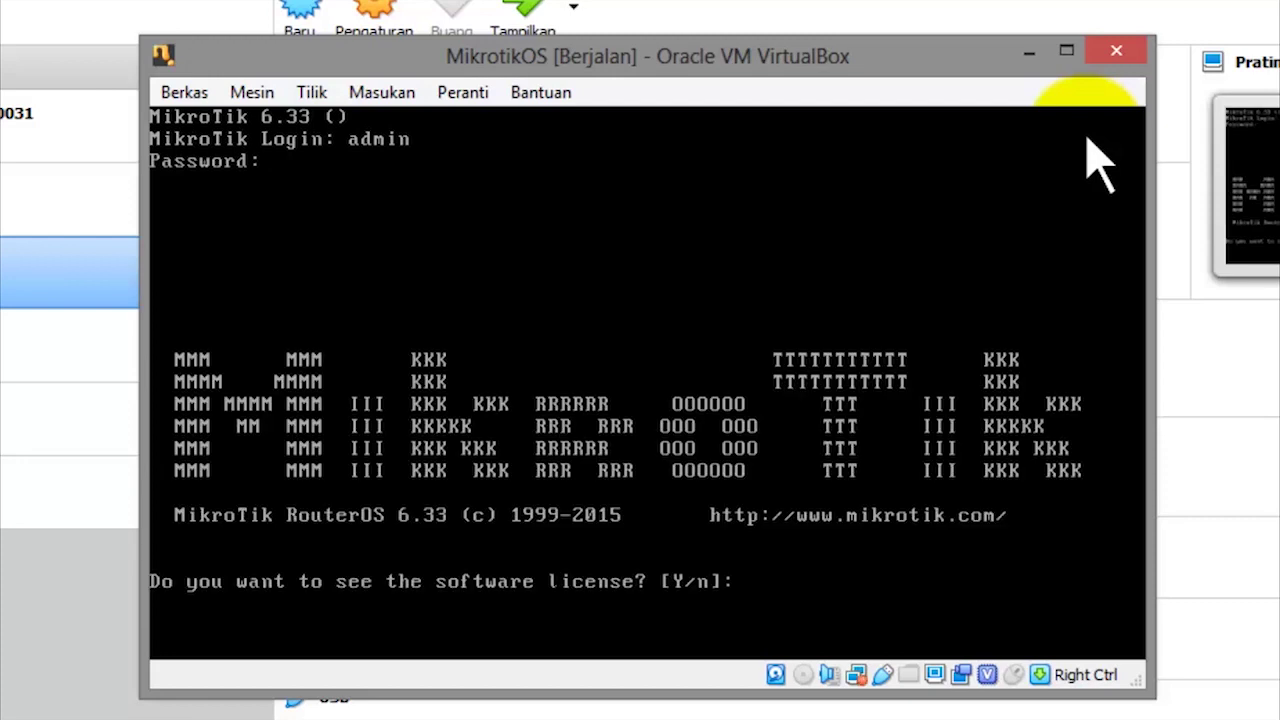
- Decline viewing the software license, continue to the command prompt and list the router's IP addresses
text(n)
key(Return)
key(Return)
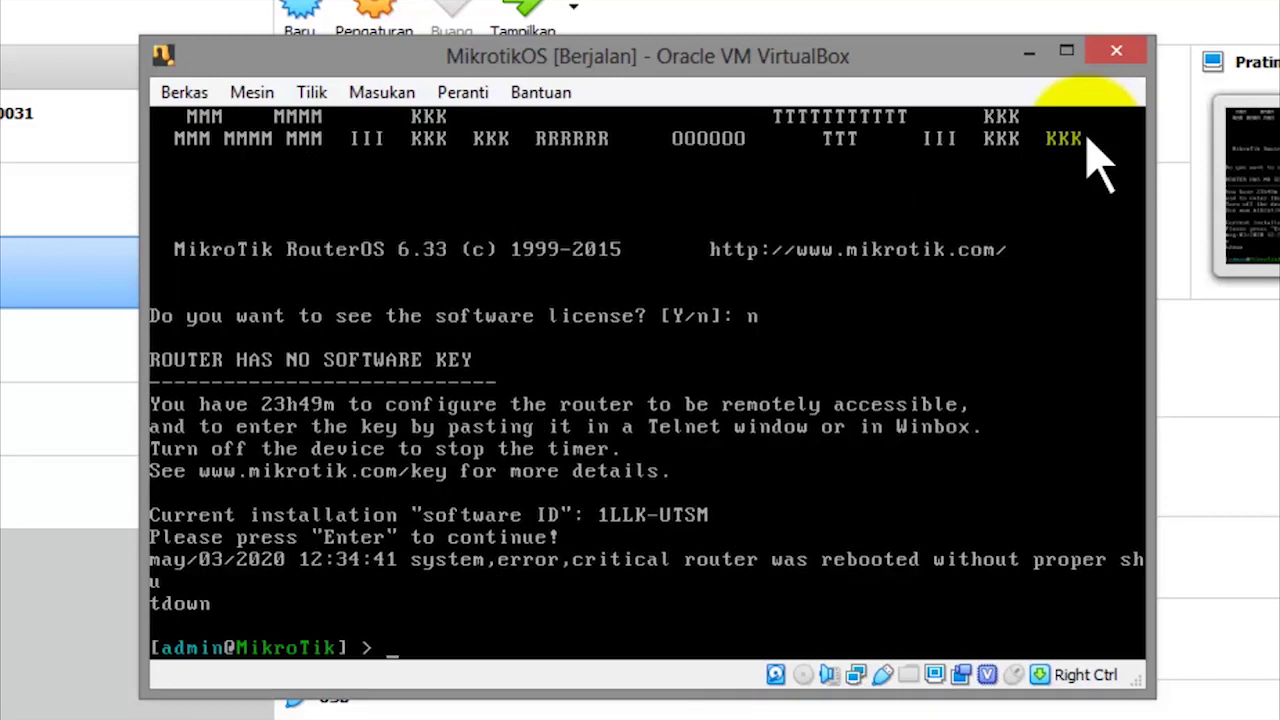
text(ip add print)
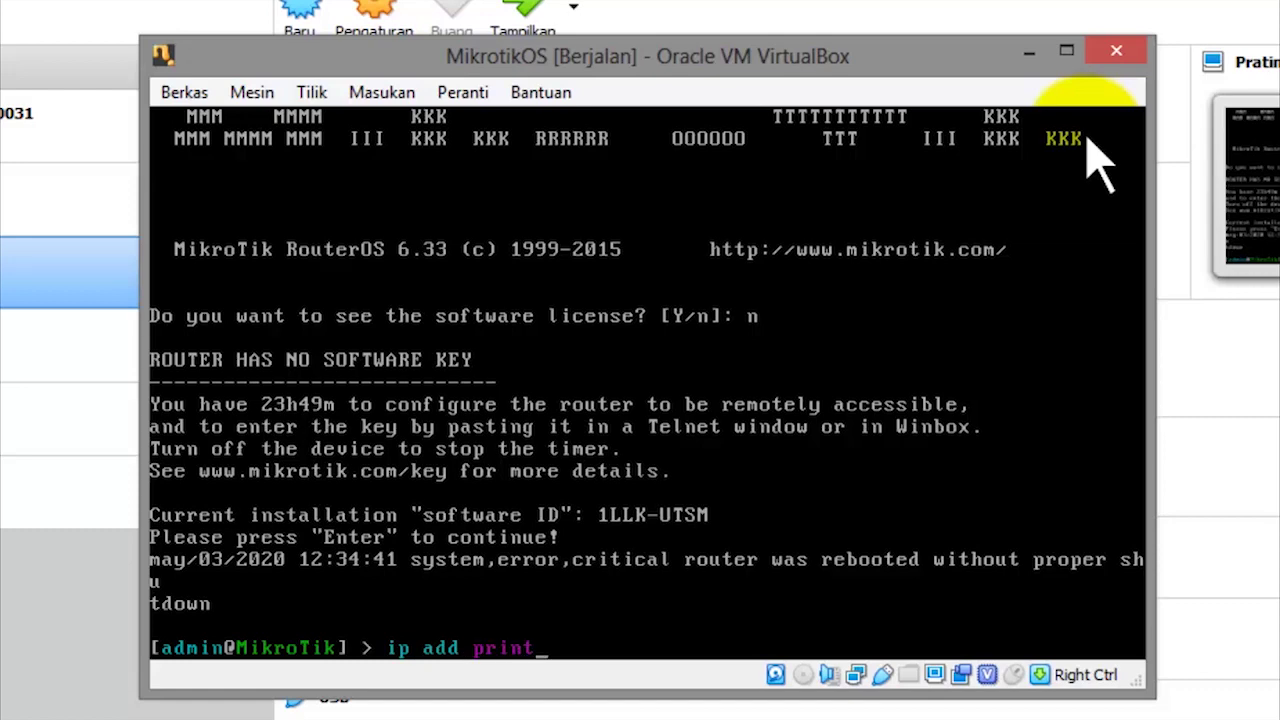
key(Return)
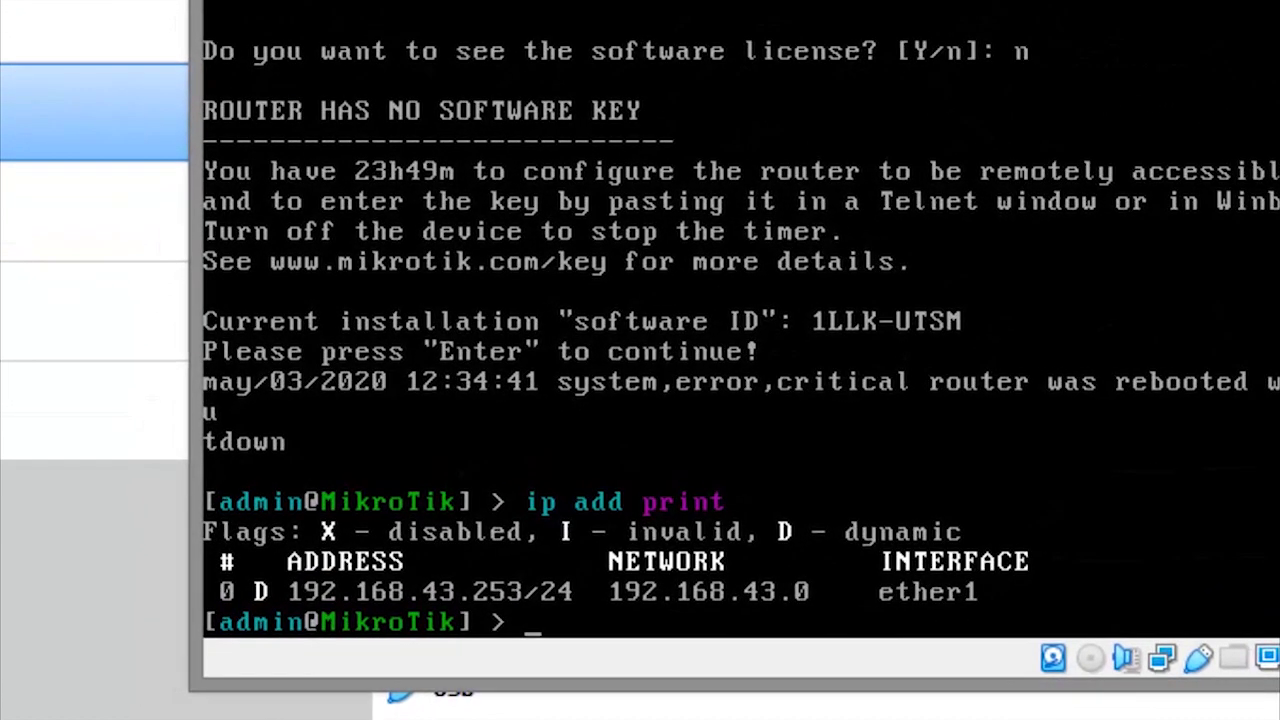
- Assign the address 192.168.5.1/24 to interface ether2 and list the IP addresses again
text(ip add)
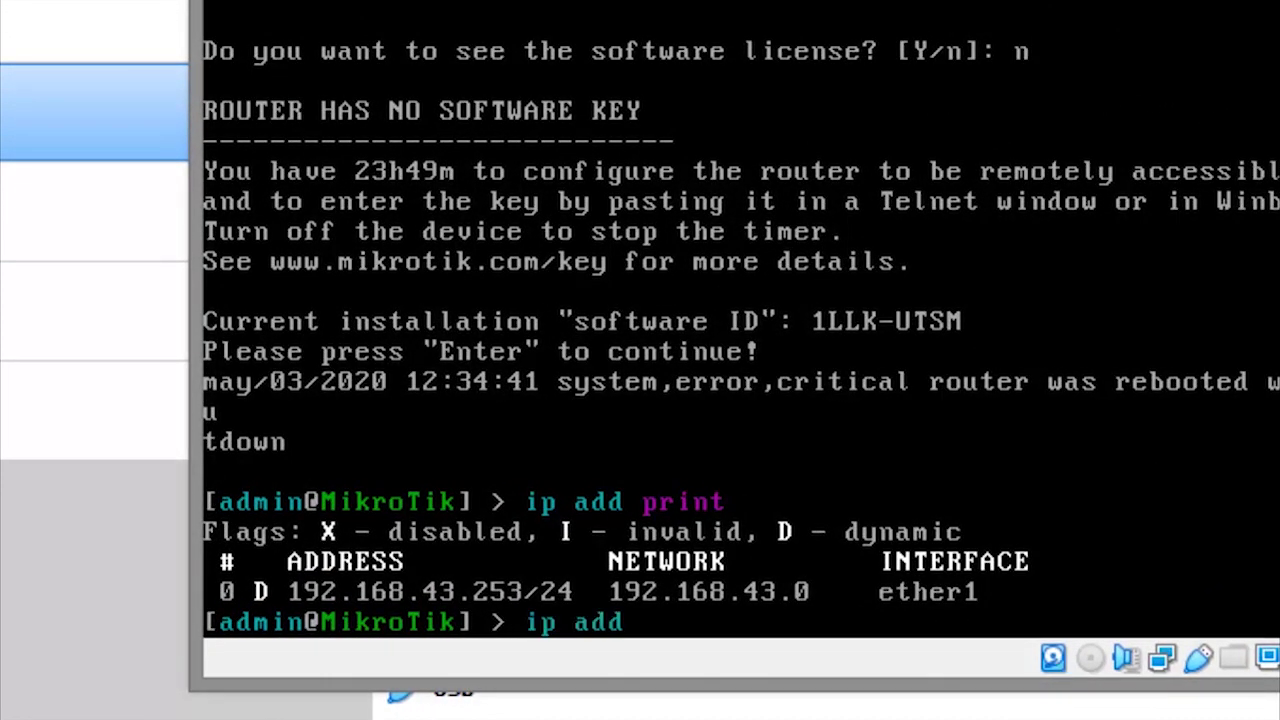
text( add add=1)
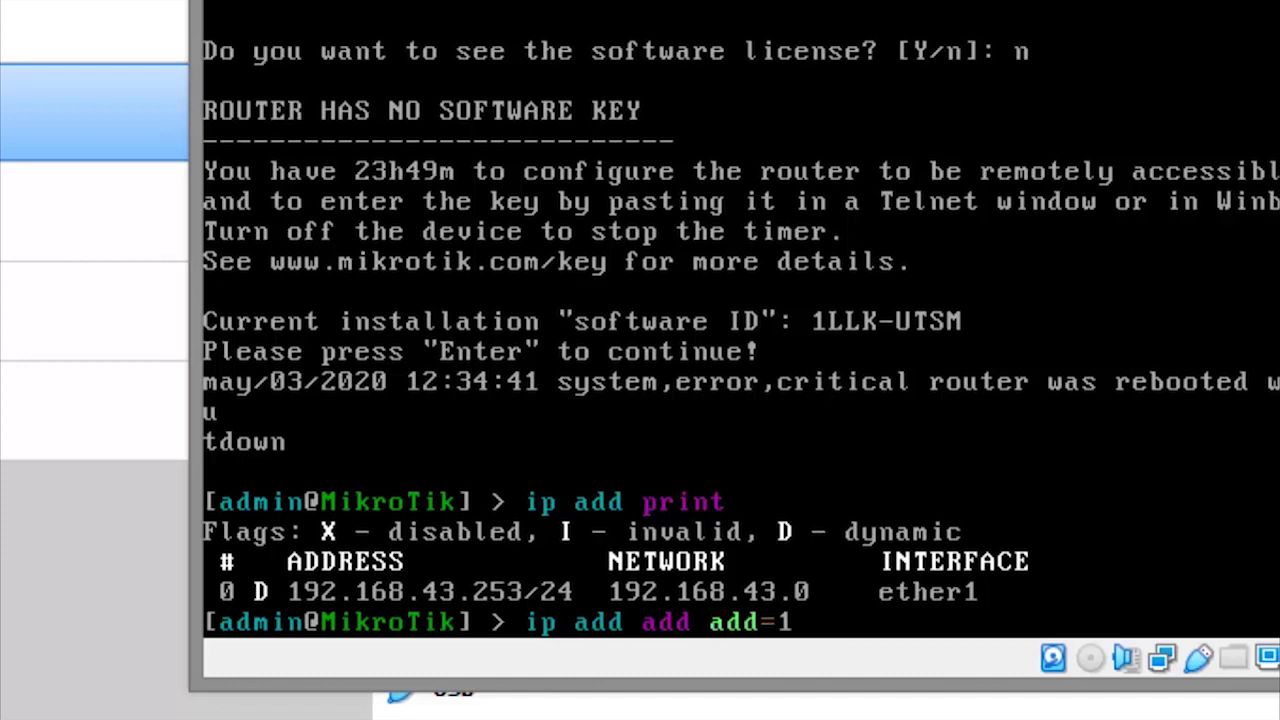
text(92.168)
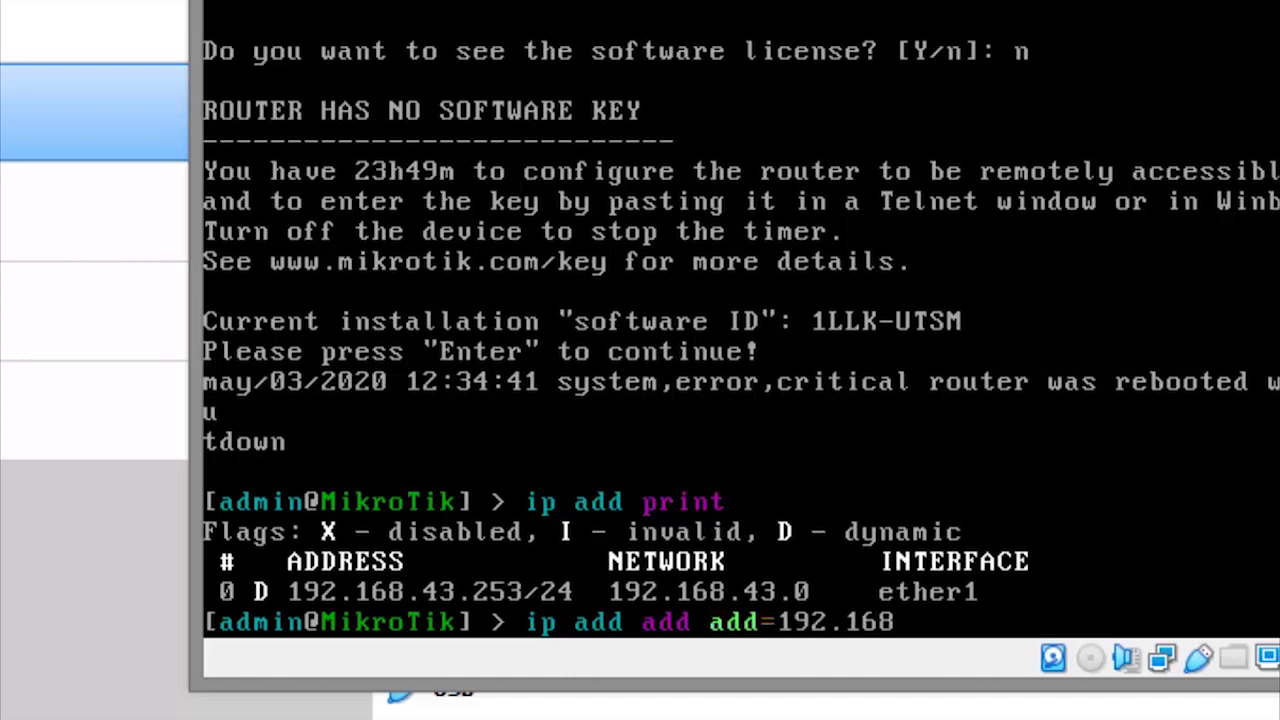
text(.5.1/24 interface)
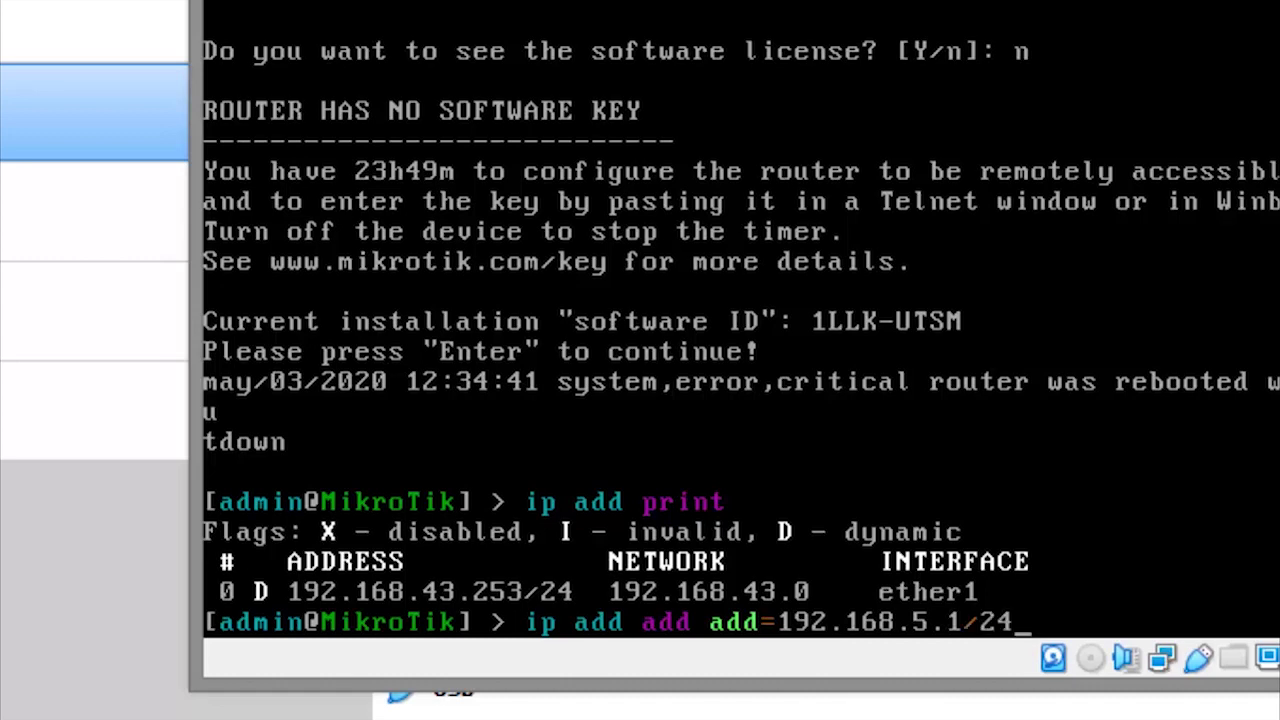
text(=ether2)
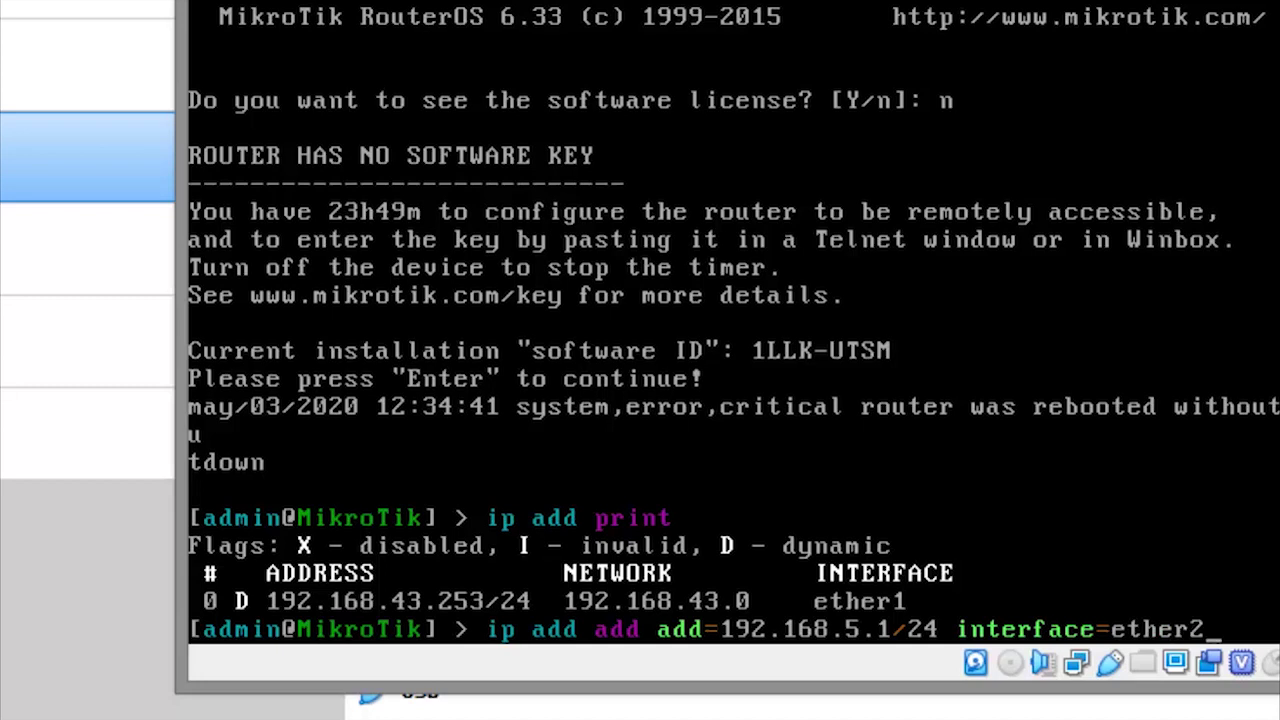
text(ip)
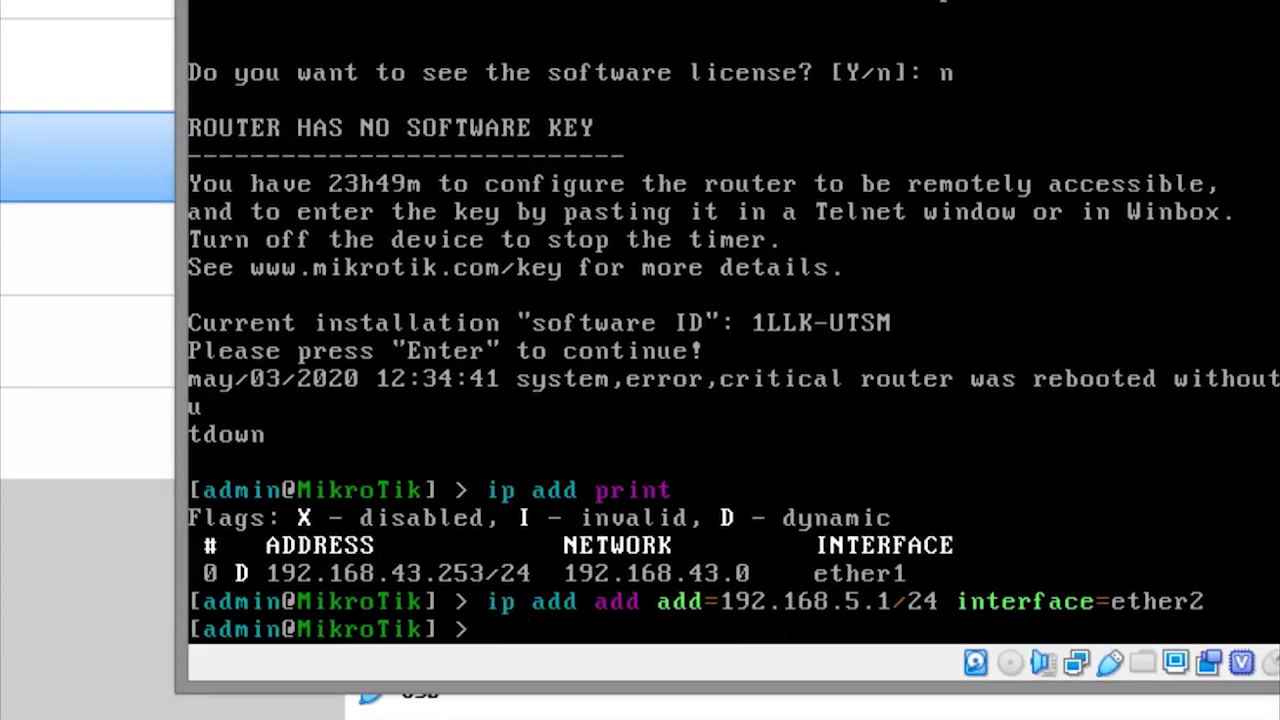
text(ip add pr)
key(Return)
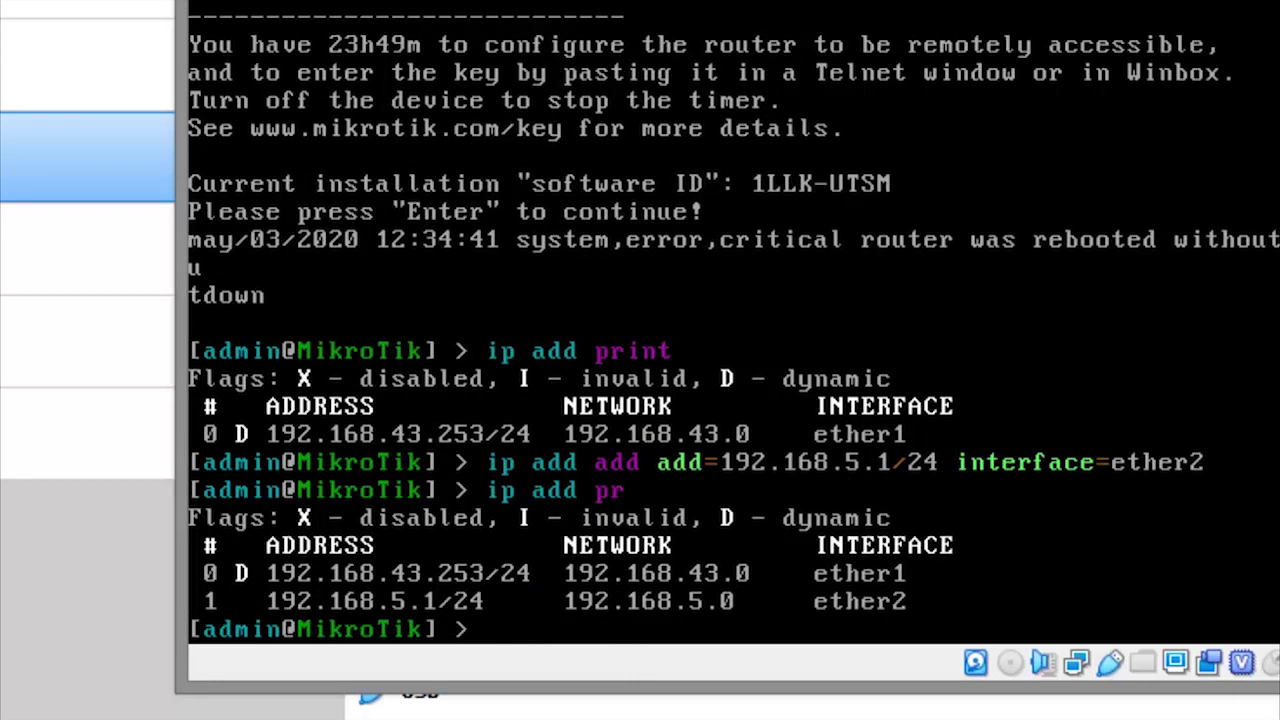
- Print the router's system resources from /system resource and start the resource monitor
text(/system resource)
key(Return)
text(pr)
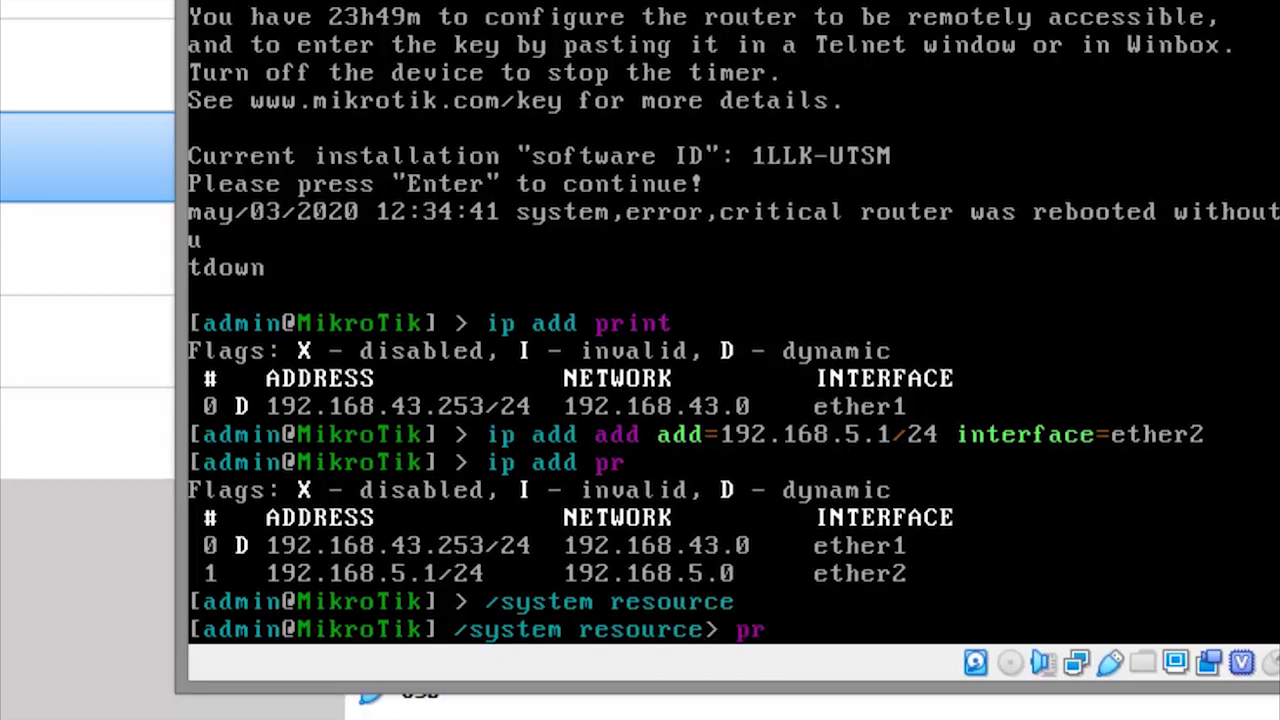
key(Return)
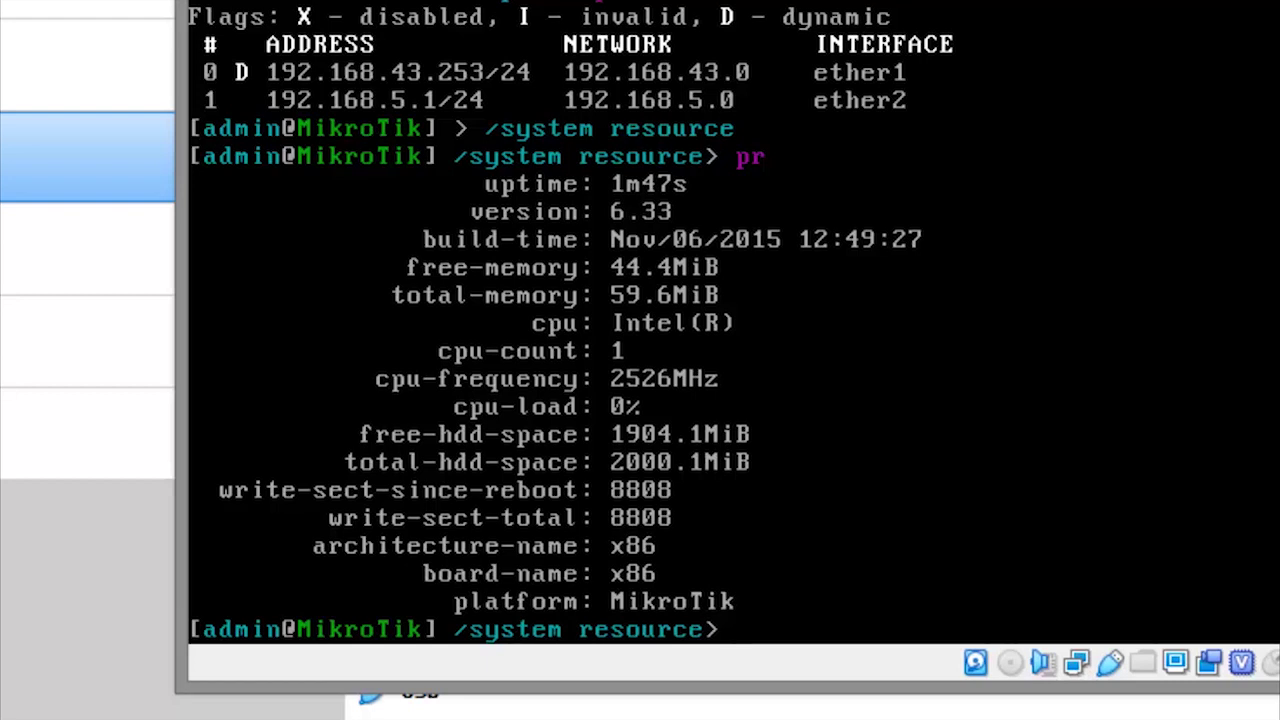
text(monitor)
key(Return)
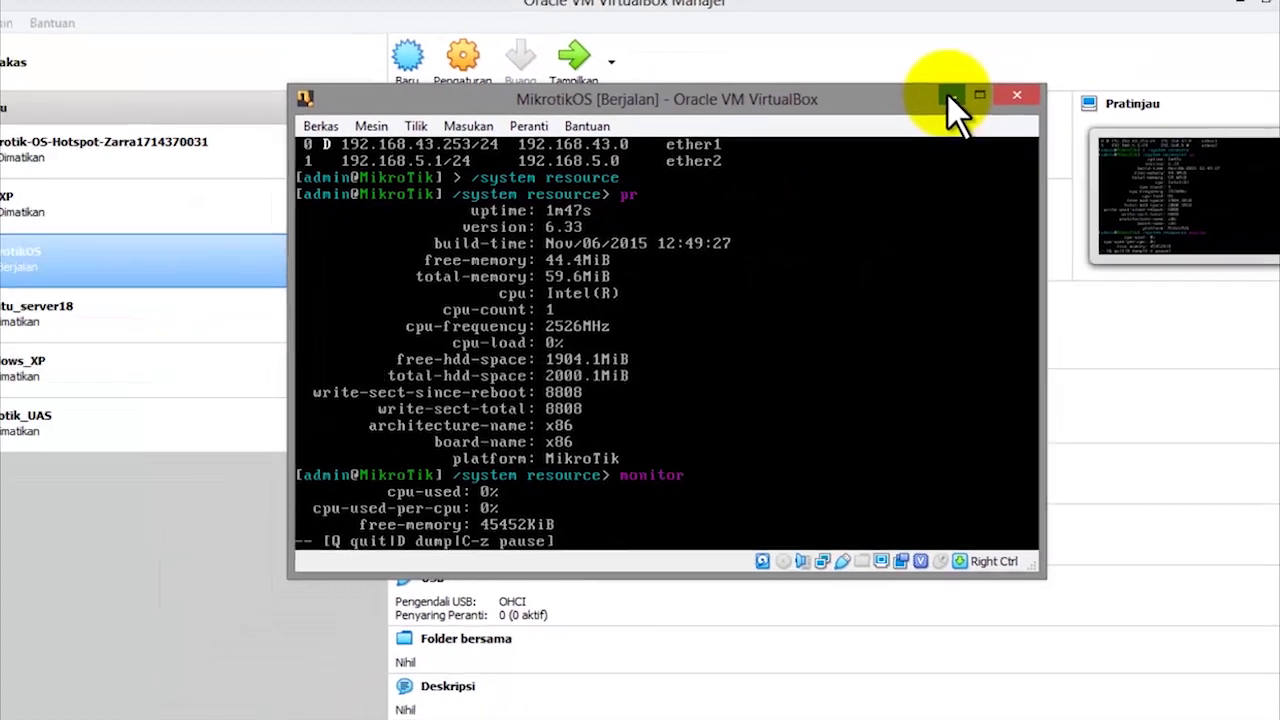
- Minimize the virtual machine and VirtualBox Manager windows and switch to File Explorer
click(1000, 70)
click(1197, 14)
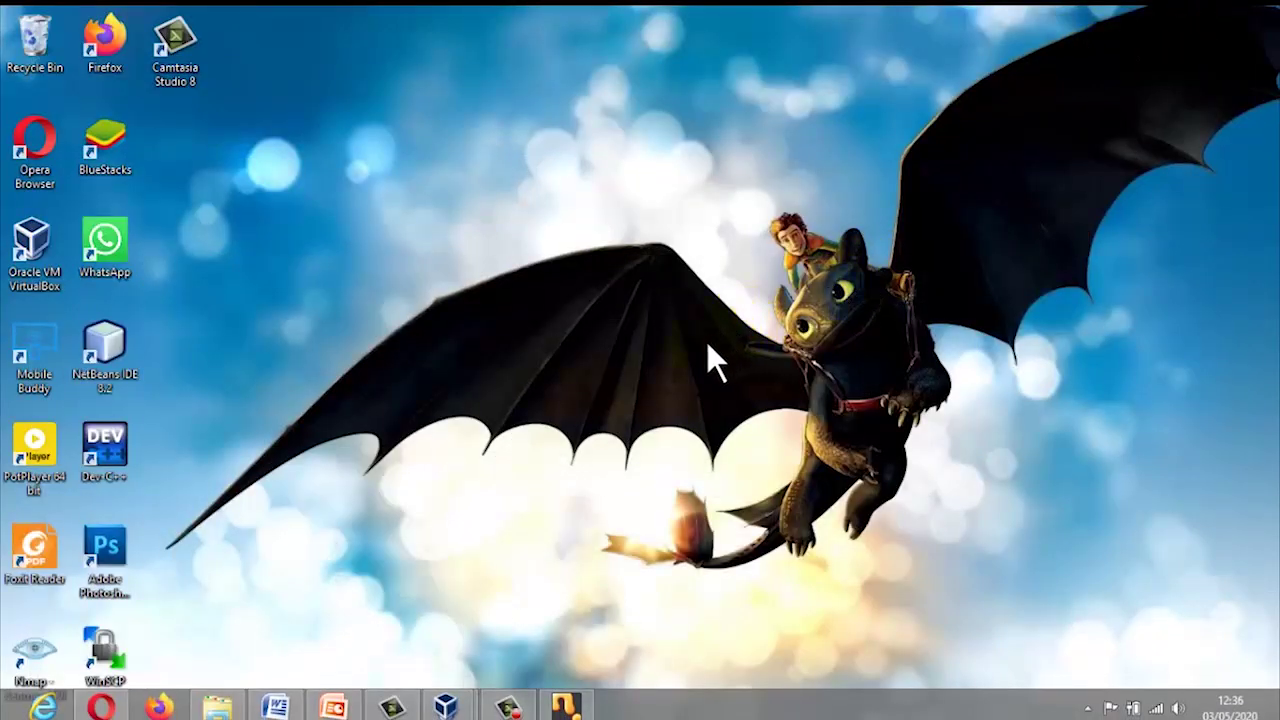
click(216, 708)
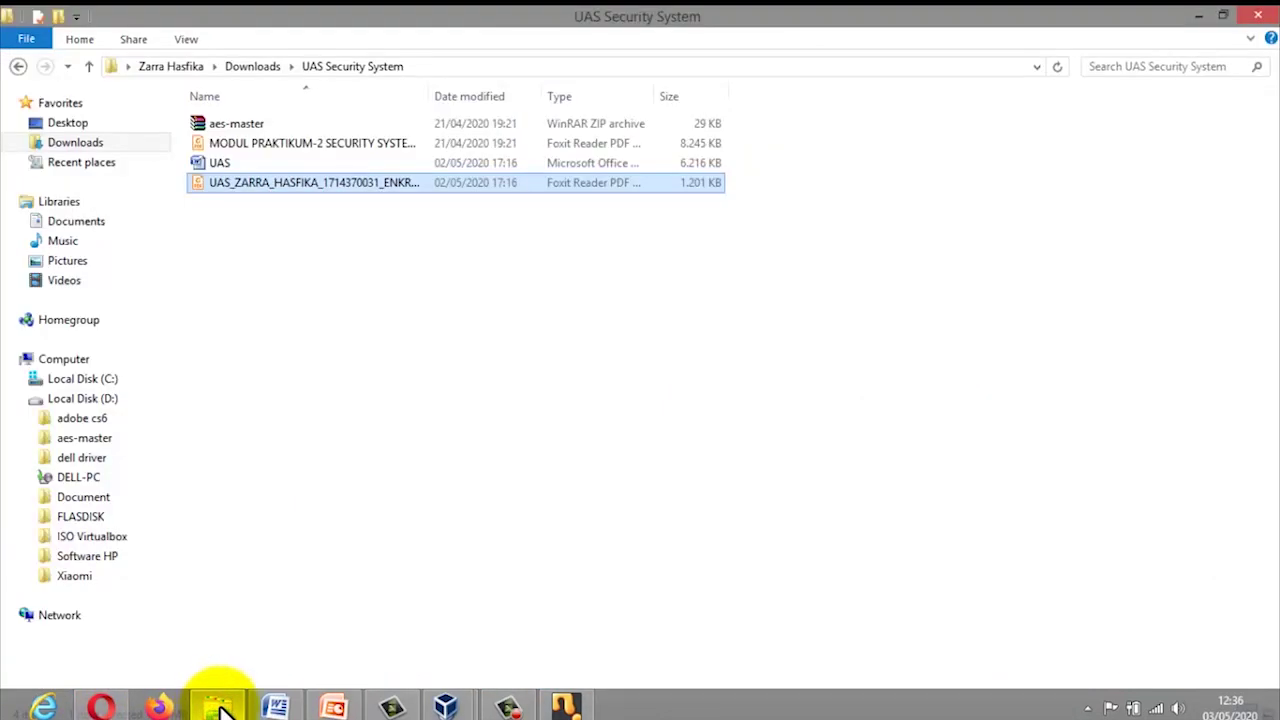
- Open Windows Defender, turn off real-time protection, save the change and minimize the window
key(super)
text(wind)
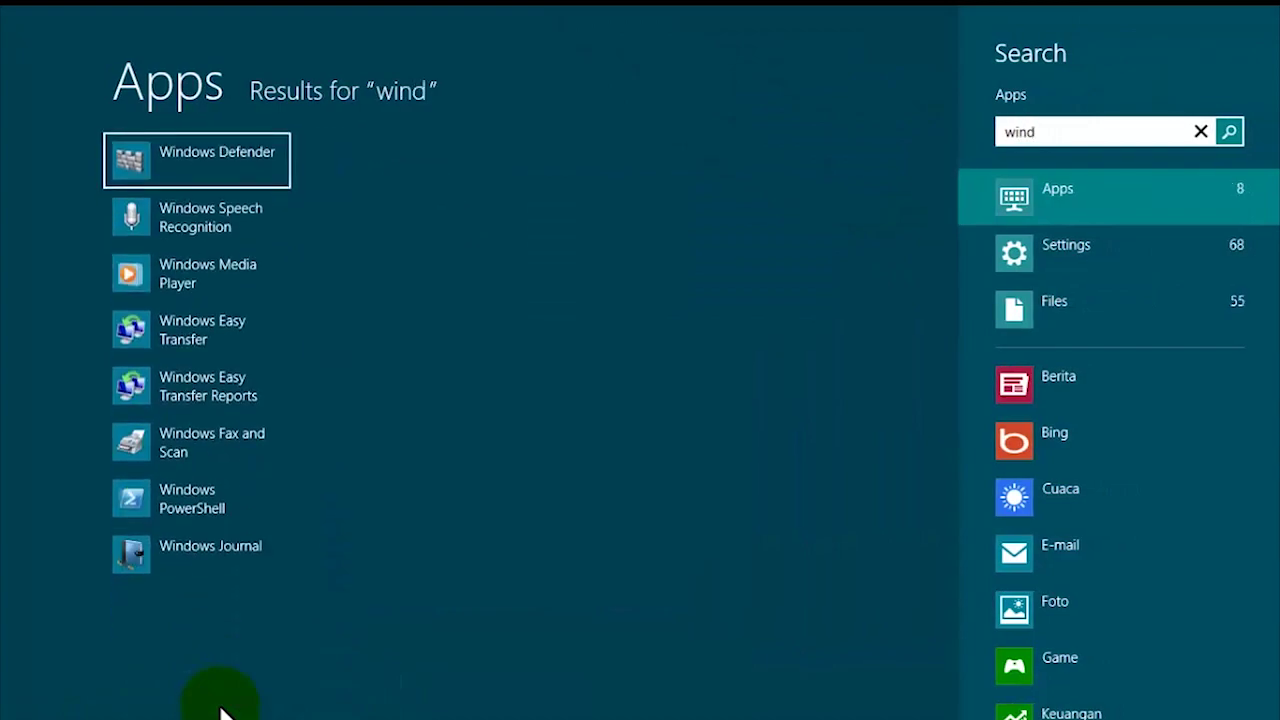
key(Return)
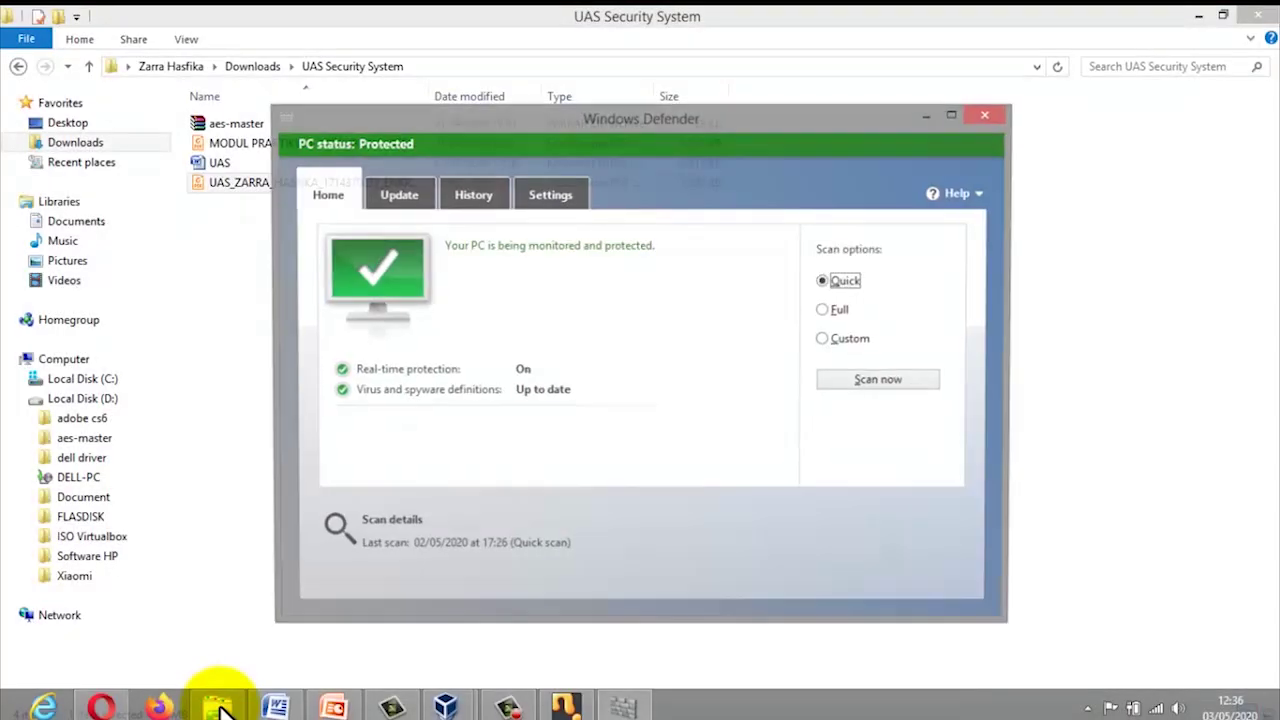
click(543, 194)
click(503, 251)
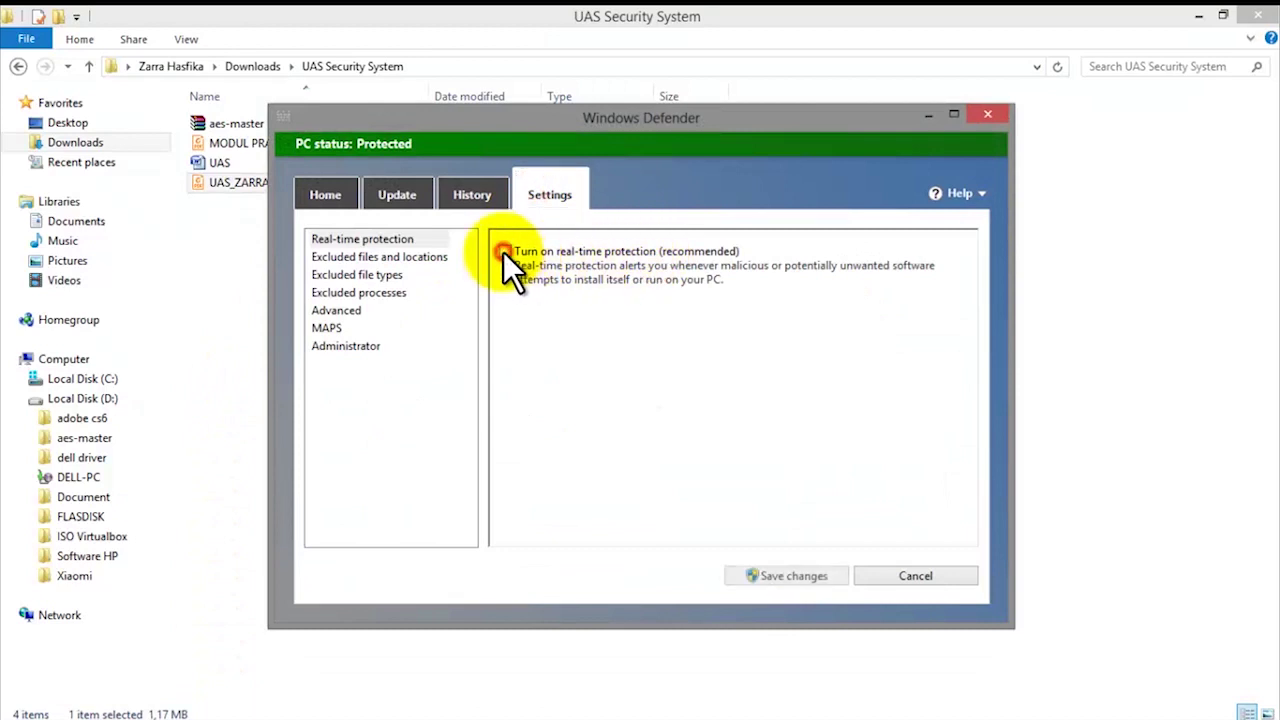
click(790, 577)
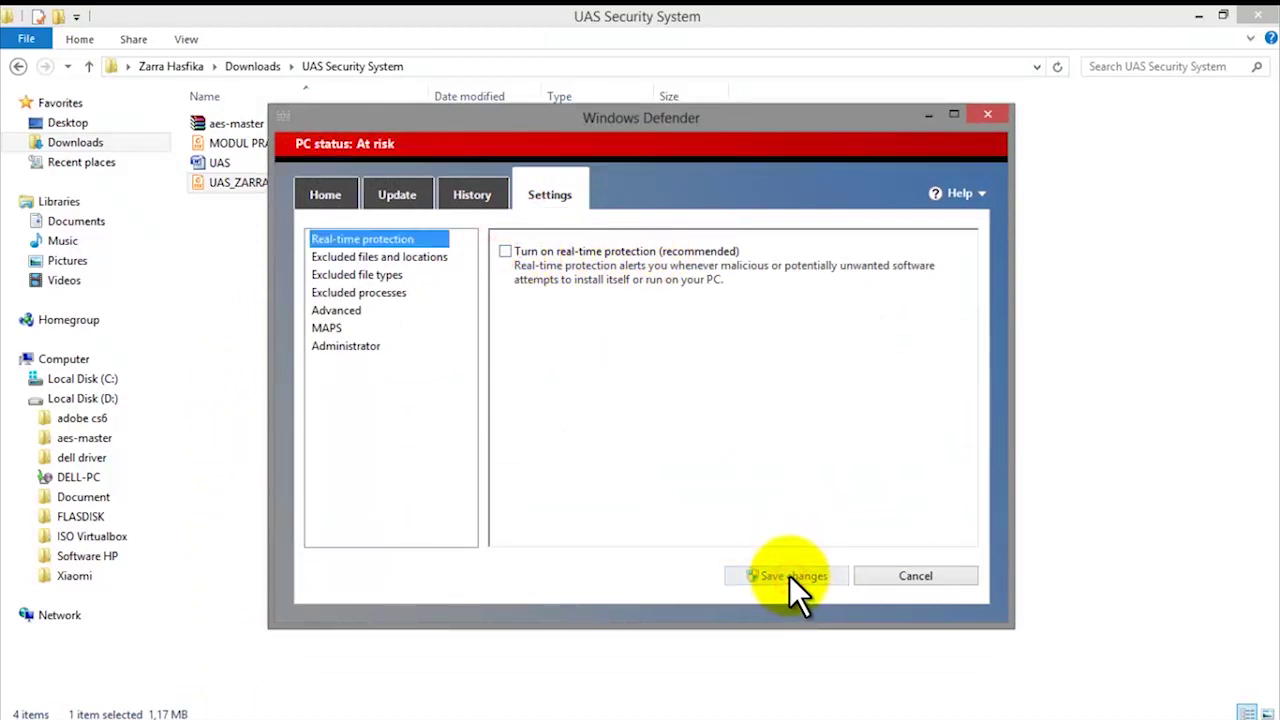
click(929, 114)
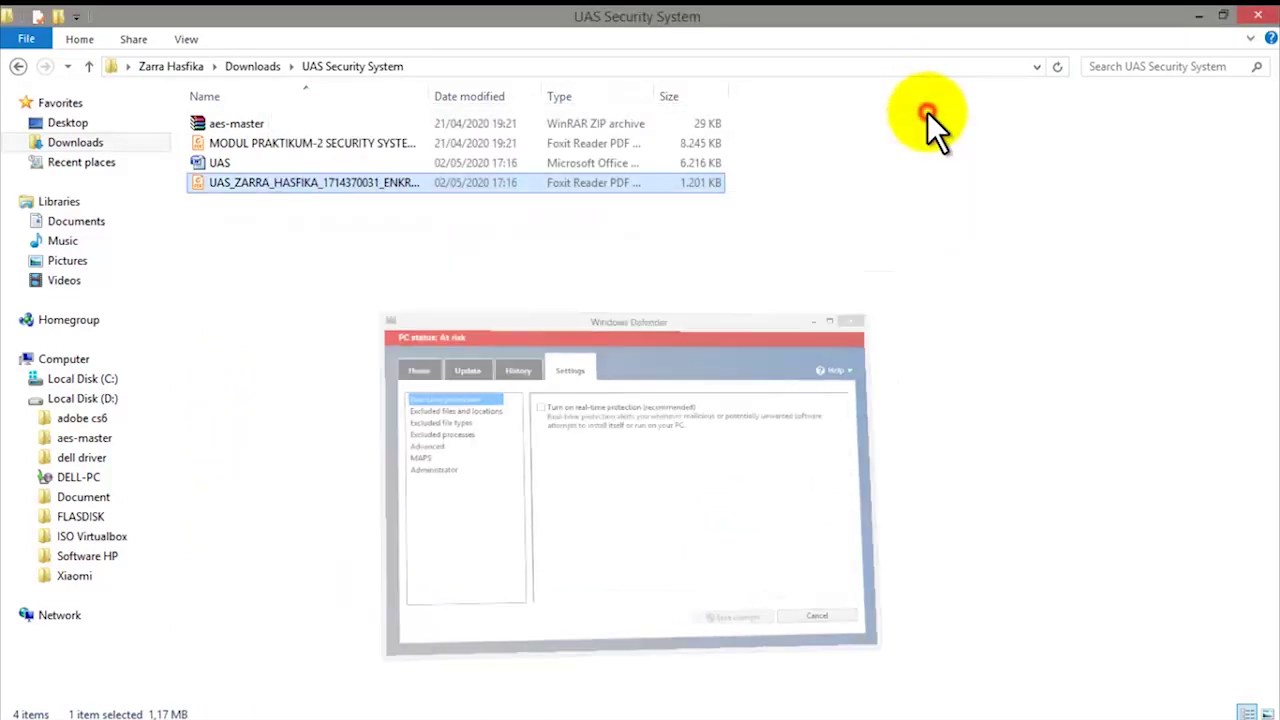
- Browse in File Explorer to the KULIAH folder inside FLASDISK on Local Disk (D:)
click(110, 398)
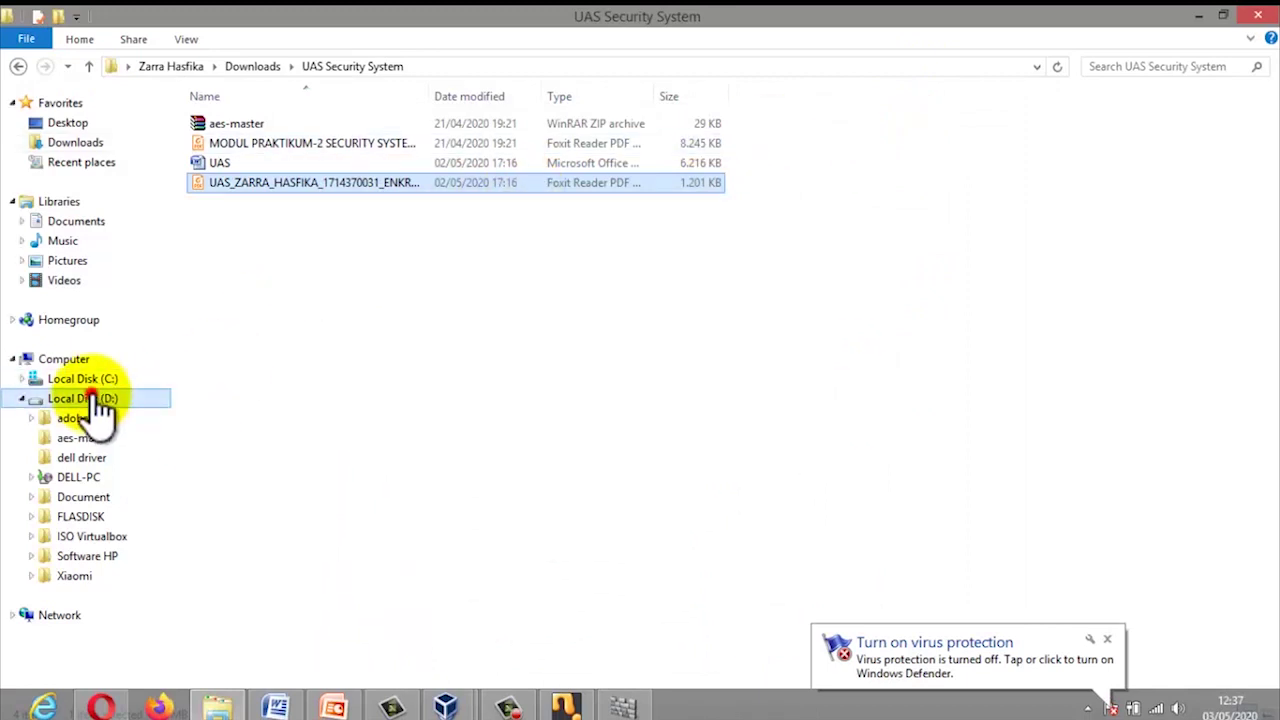
double_click(256, 220)
click(285, 141)
double_click(285, 143)
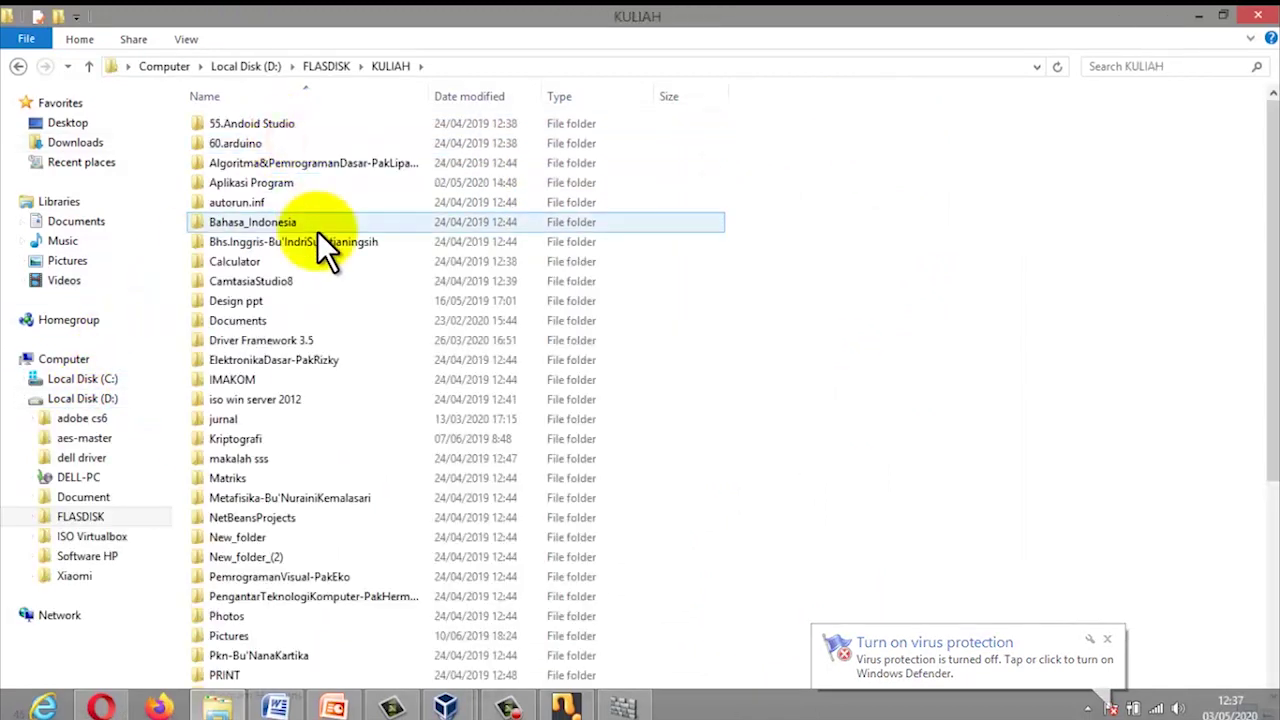
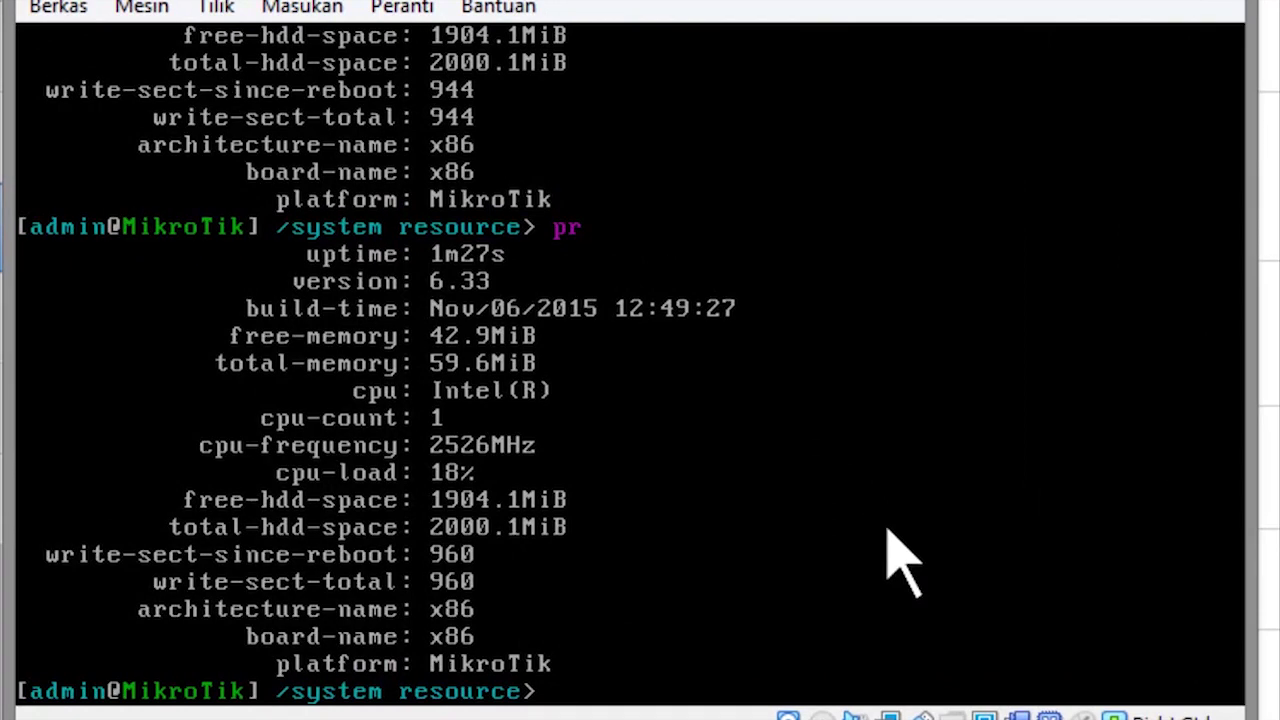
- Print the router's system resources once more and run the resource monitor to check the current load
text(pr)
key(Return)
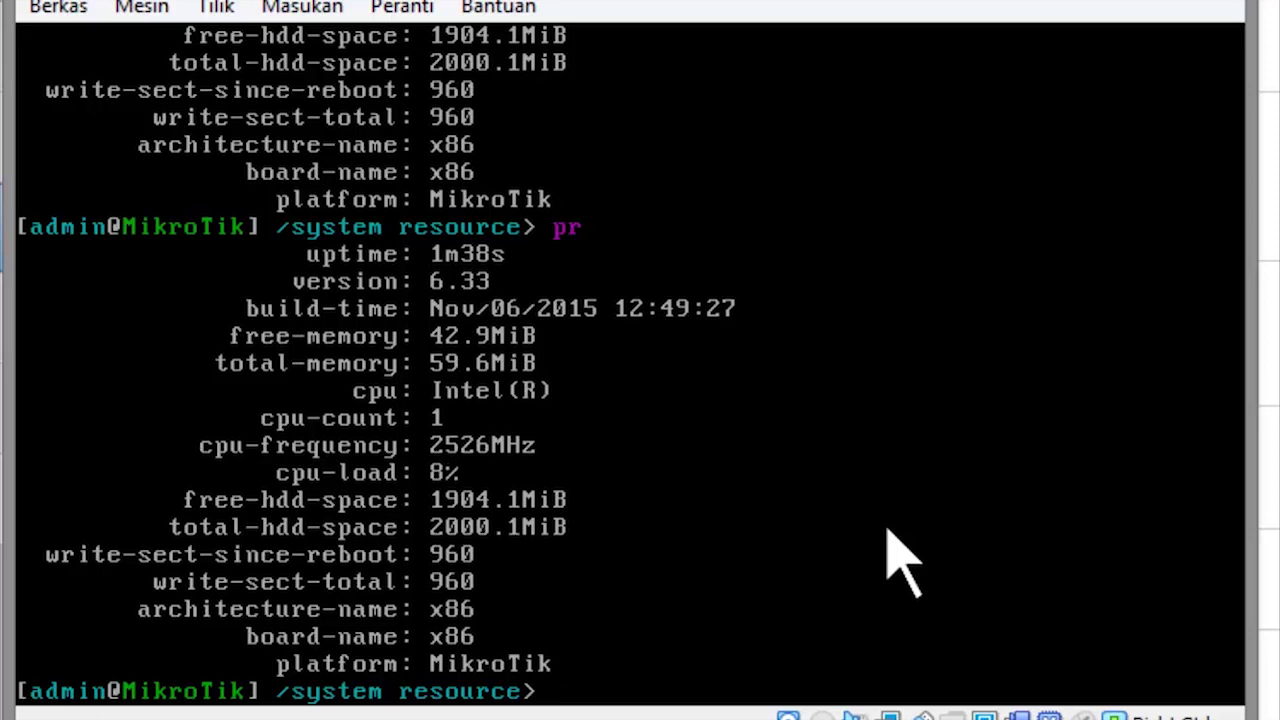
text(monitor)
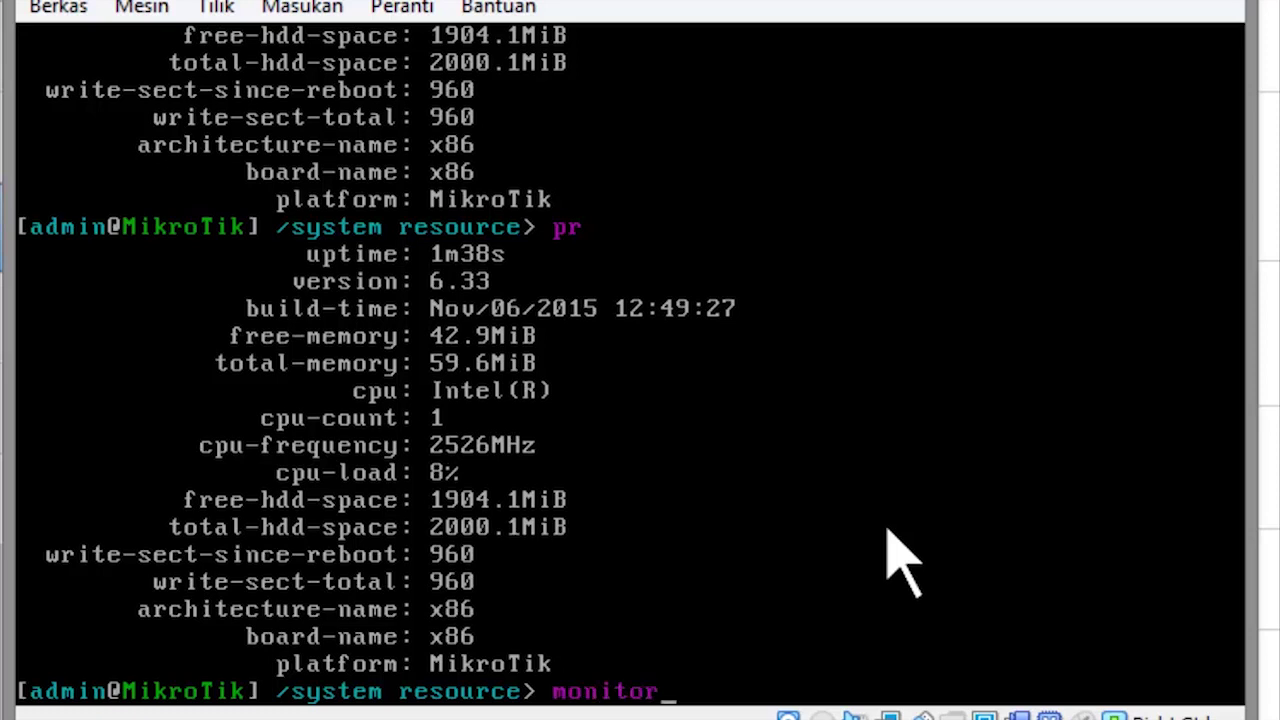
key(Return)
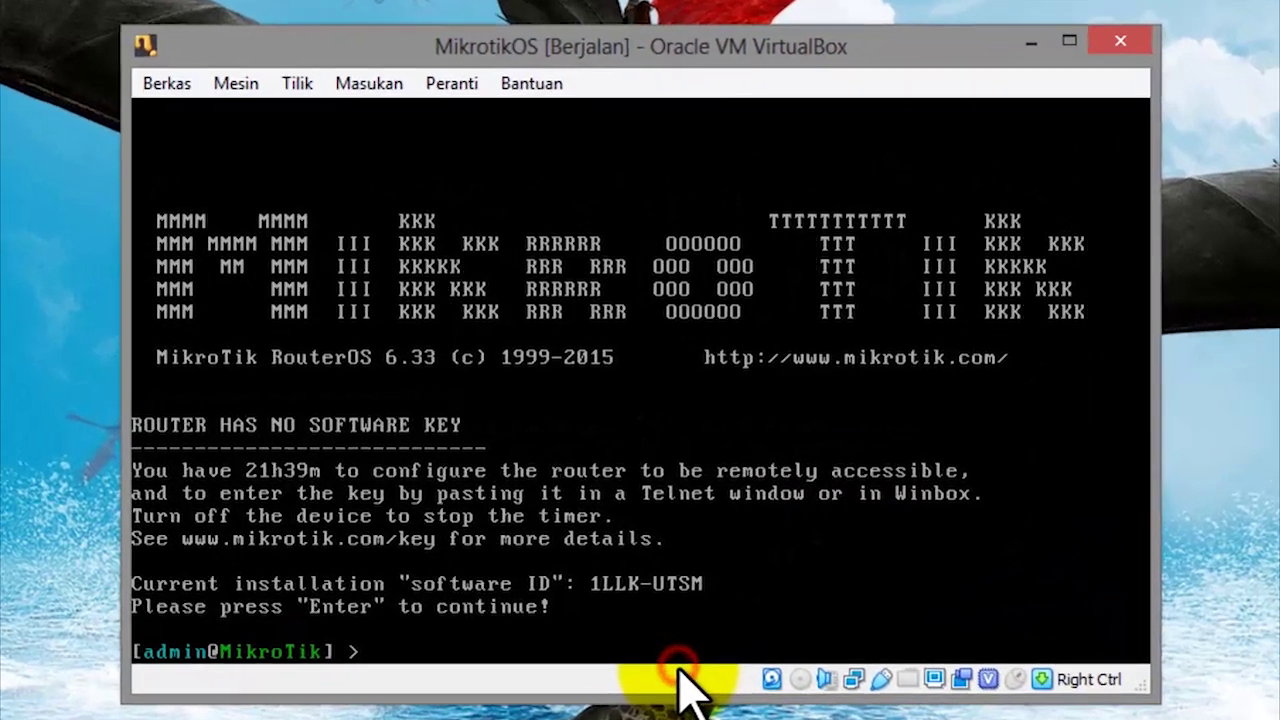
- In /ip firewall filter, add a forward chain rule with connection-state=new, src-address-list=ddoser, dst-address-list=ddosed and action=drop
text(/ip)
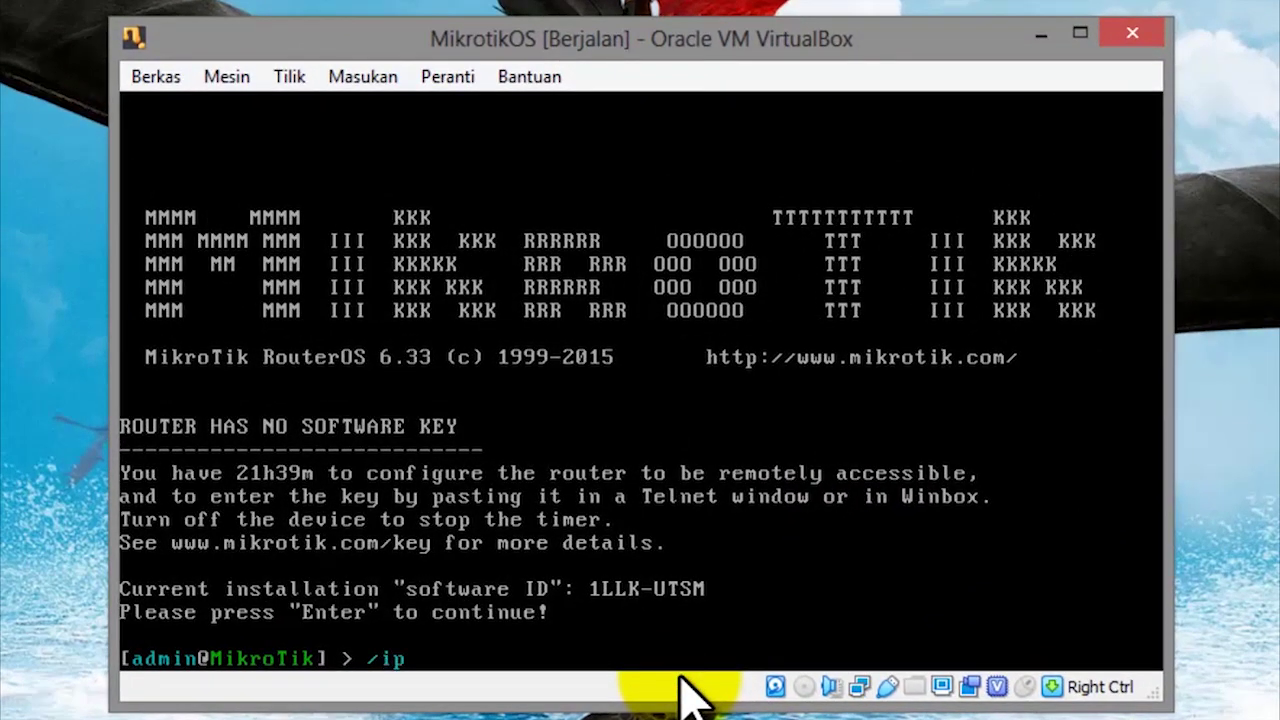
text( firewall filter)
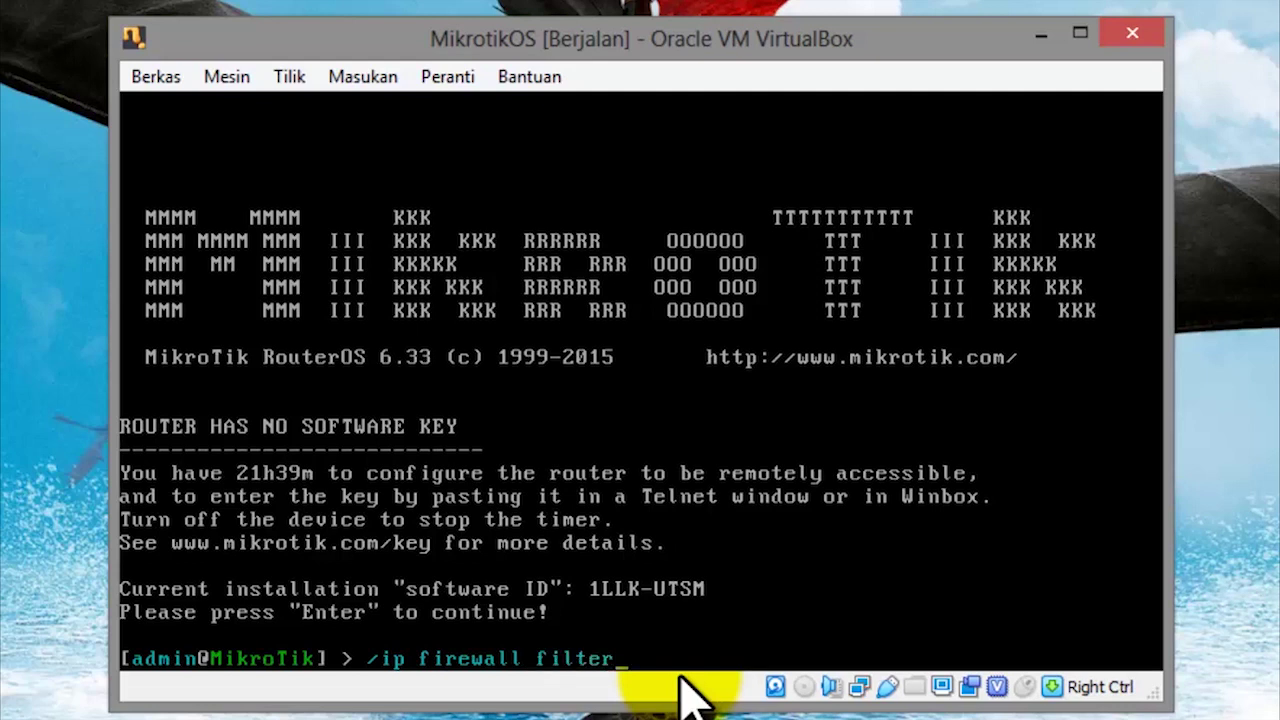
key(Return)
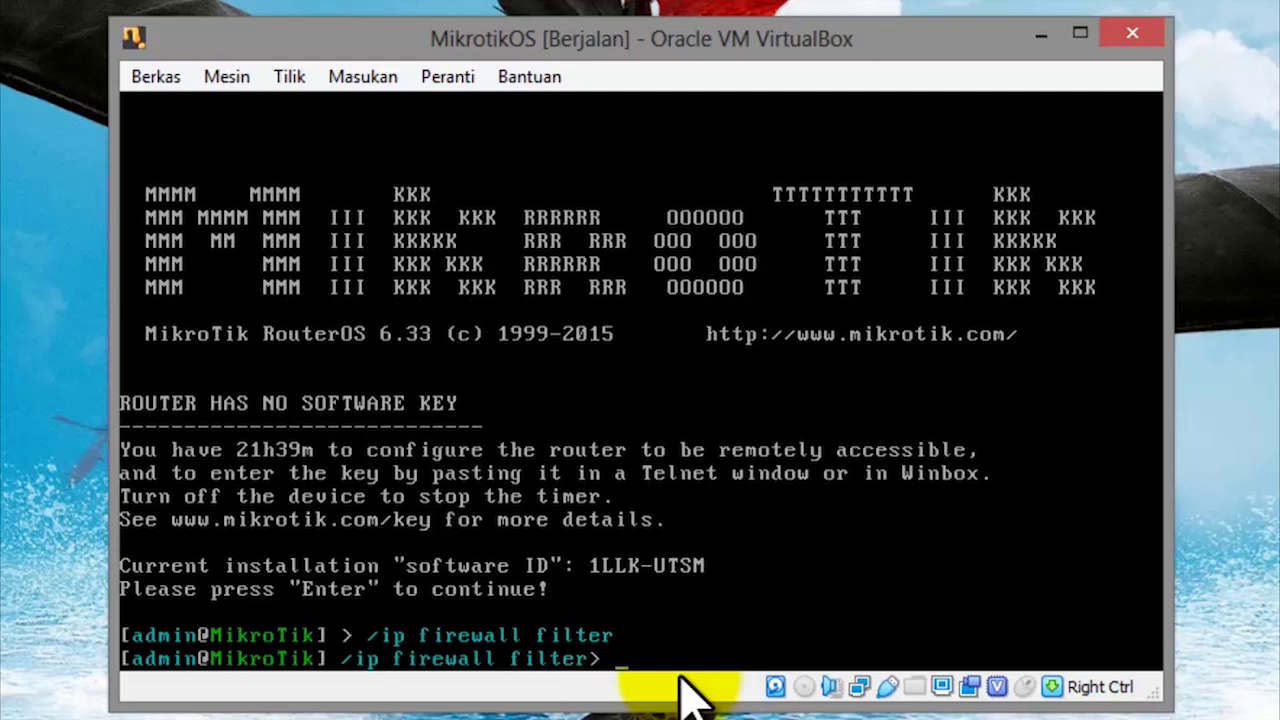
text(add chain=forward connection-state=new src)
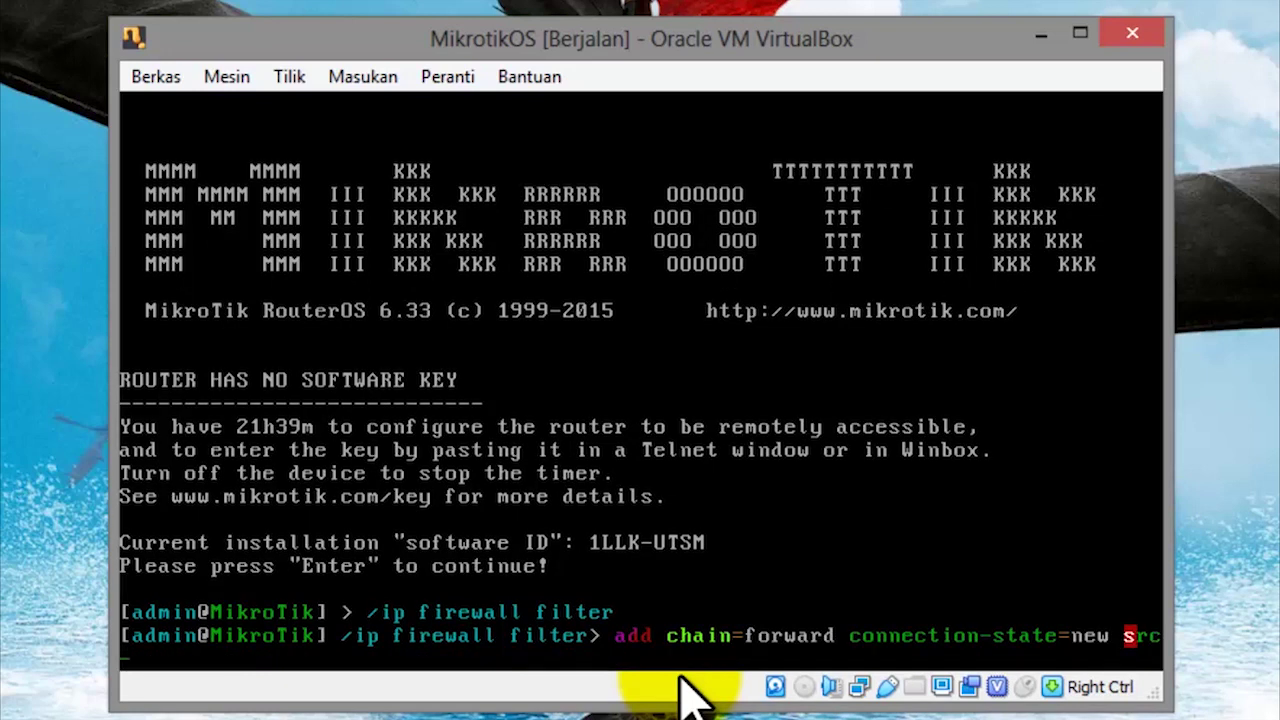
text(-address-list)
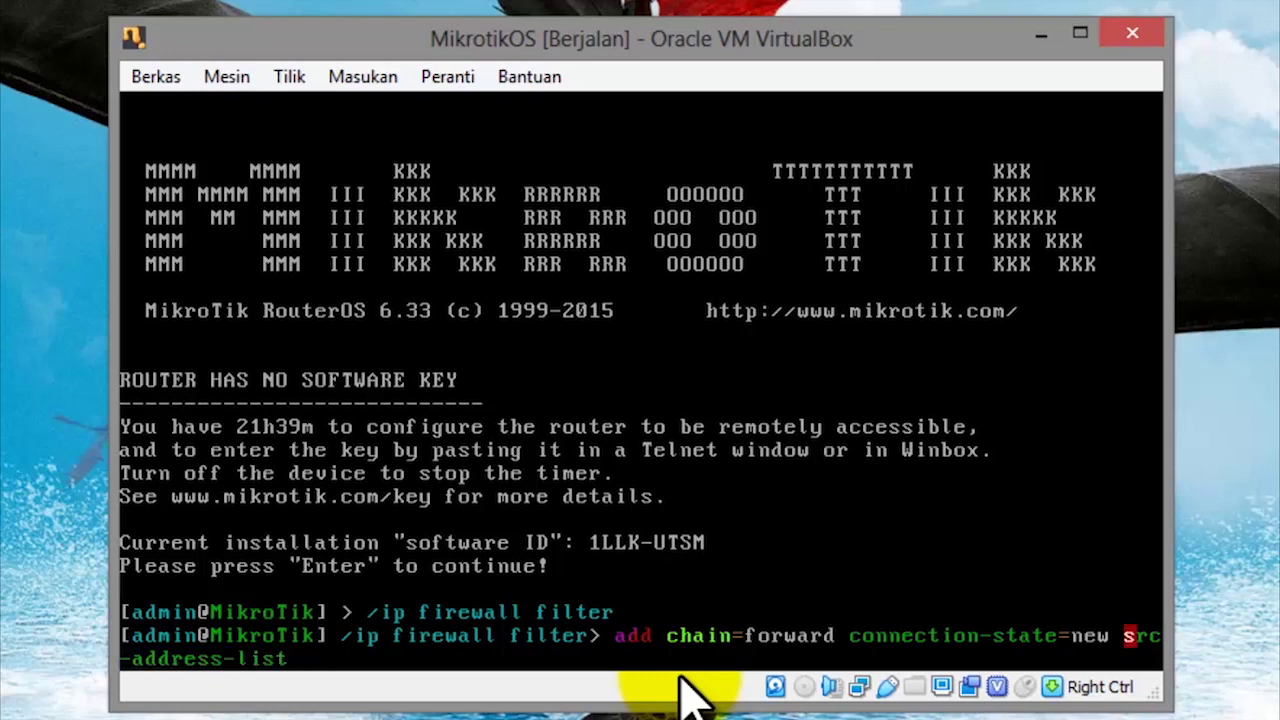
text(=ddoser)
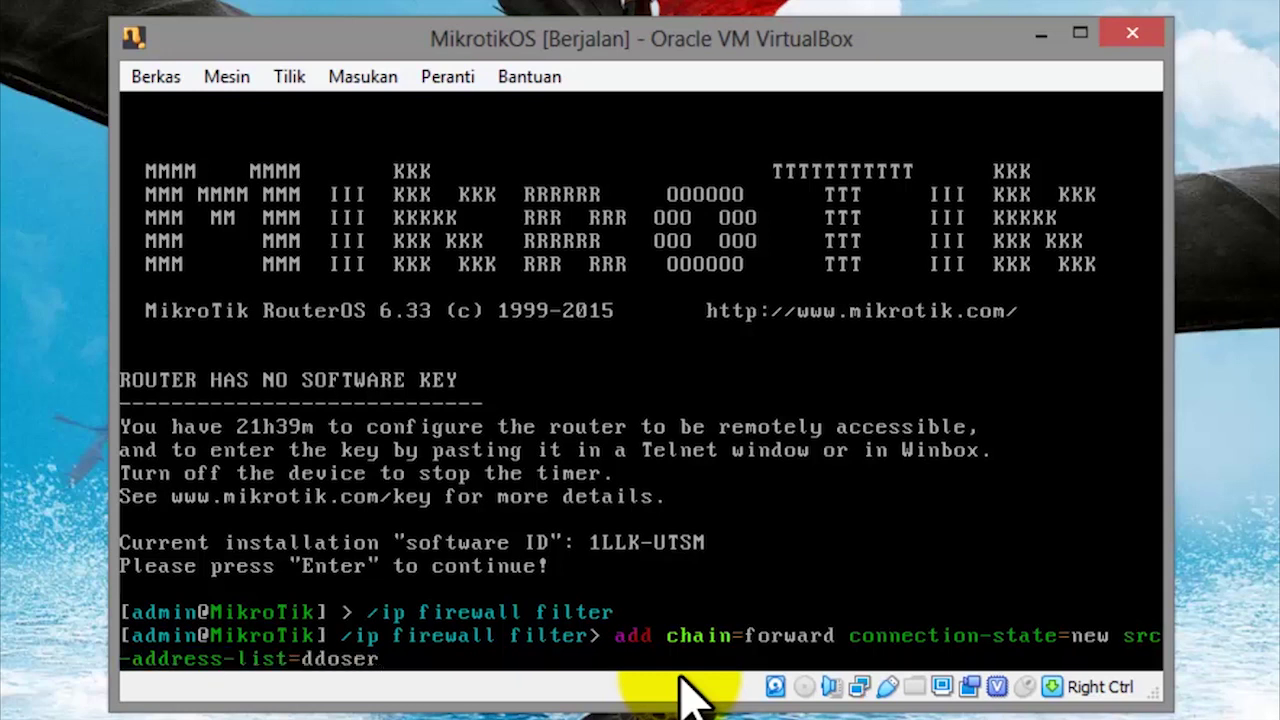
text( dst-address)
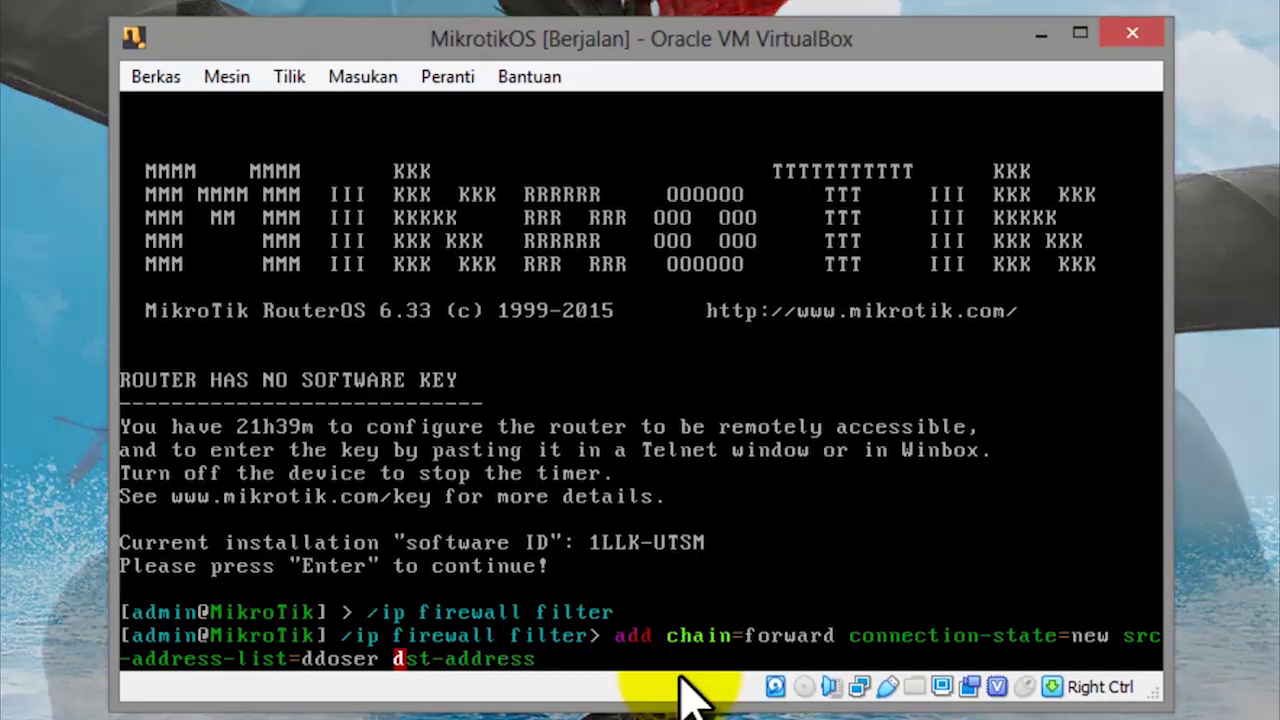
text(-list=)
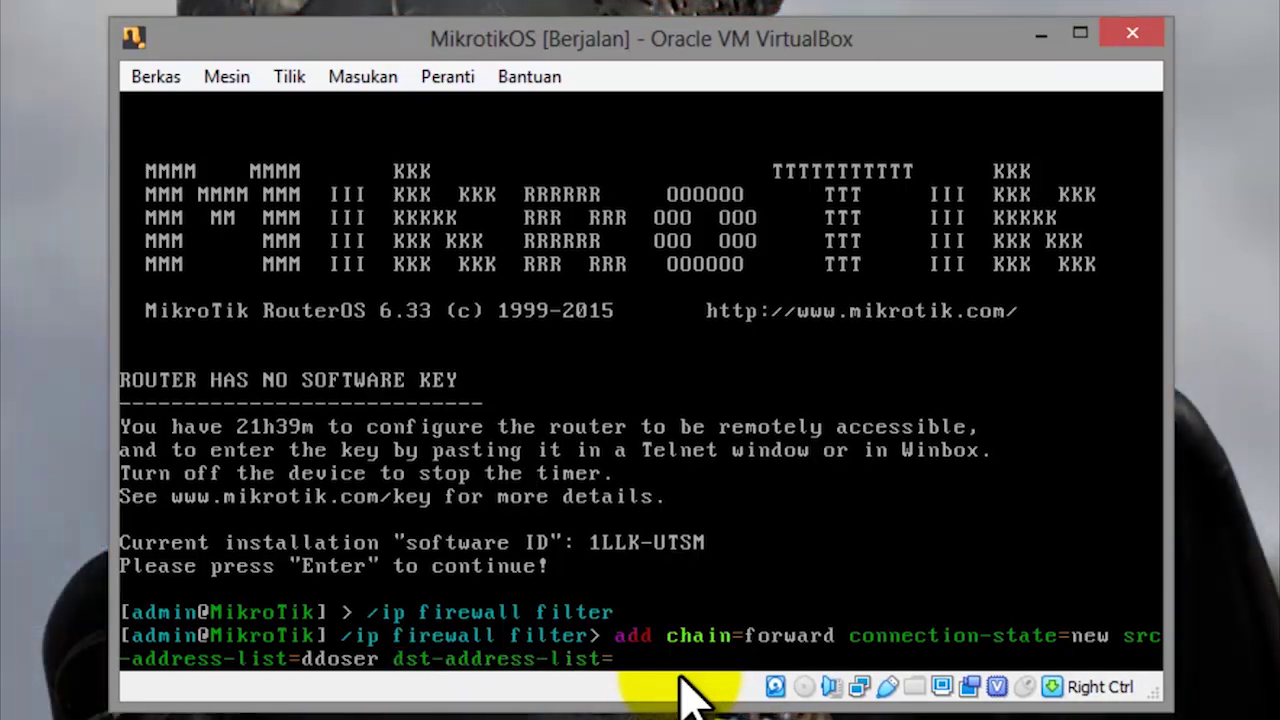
text(ddose)
text(d ac)
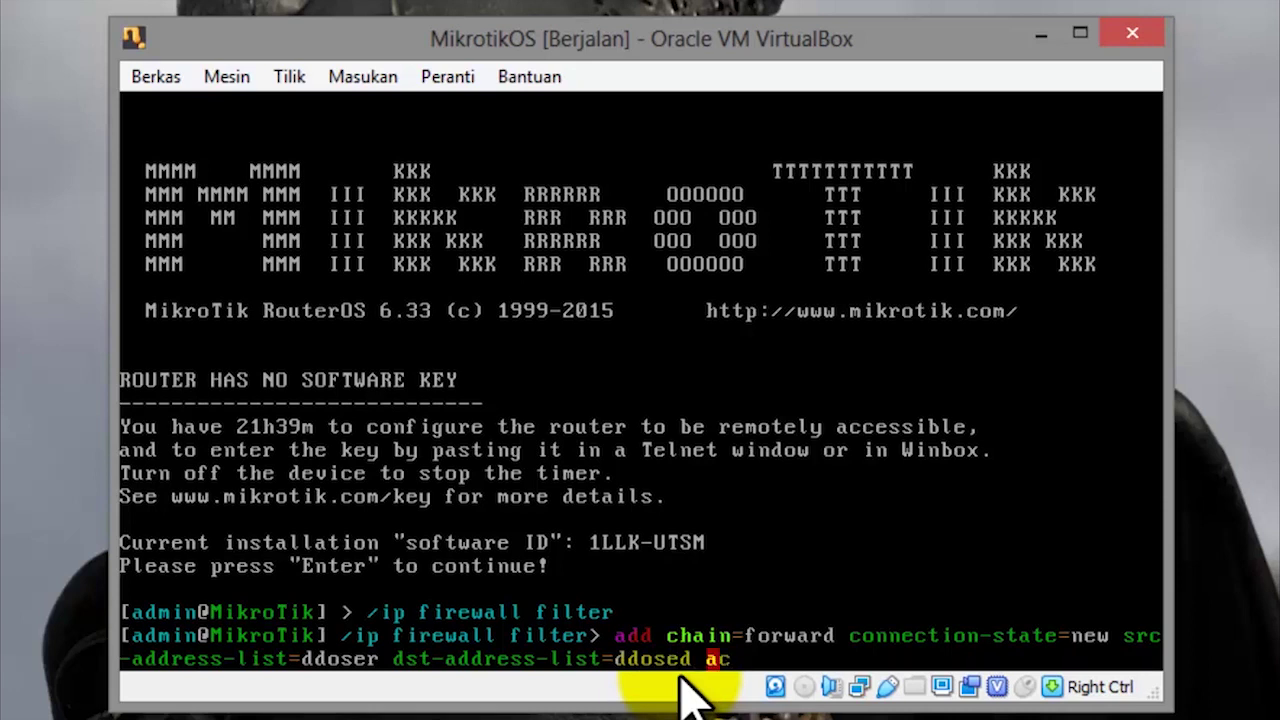
text(tion=drop)
key(Return)
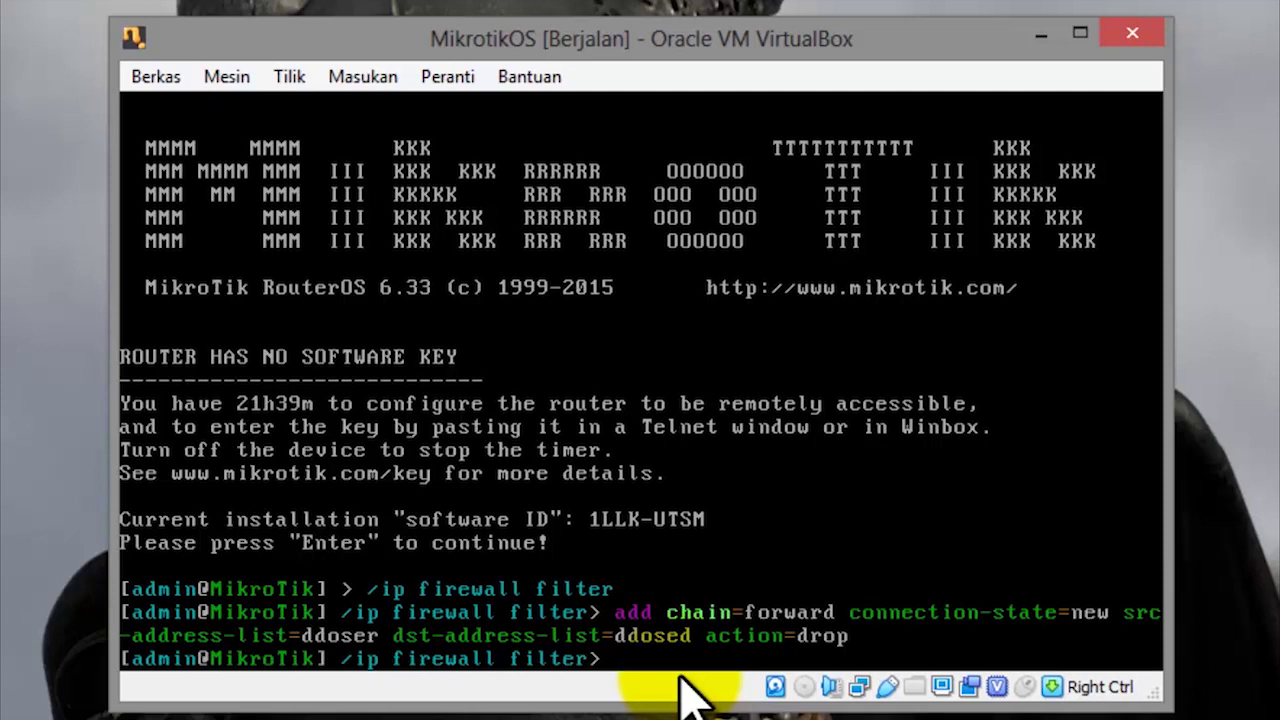
- Add a forward chain filter rule with connection-state=new, action=jump and jump-target=detect-ddos
text(add chain)
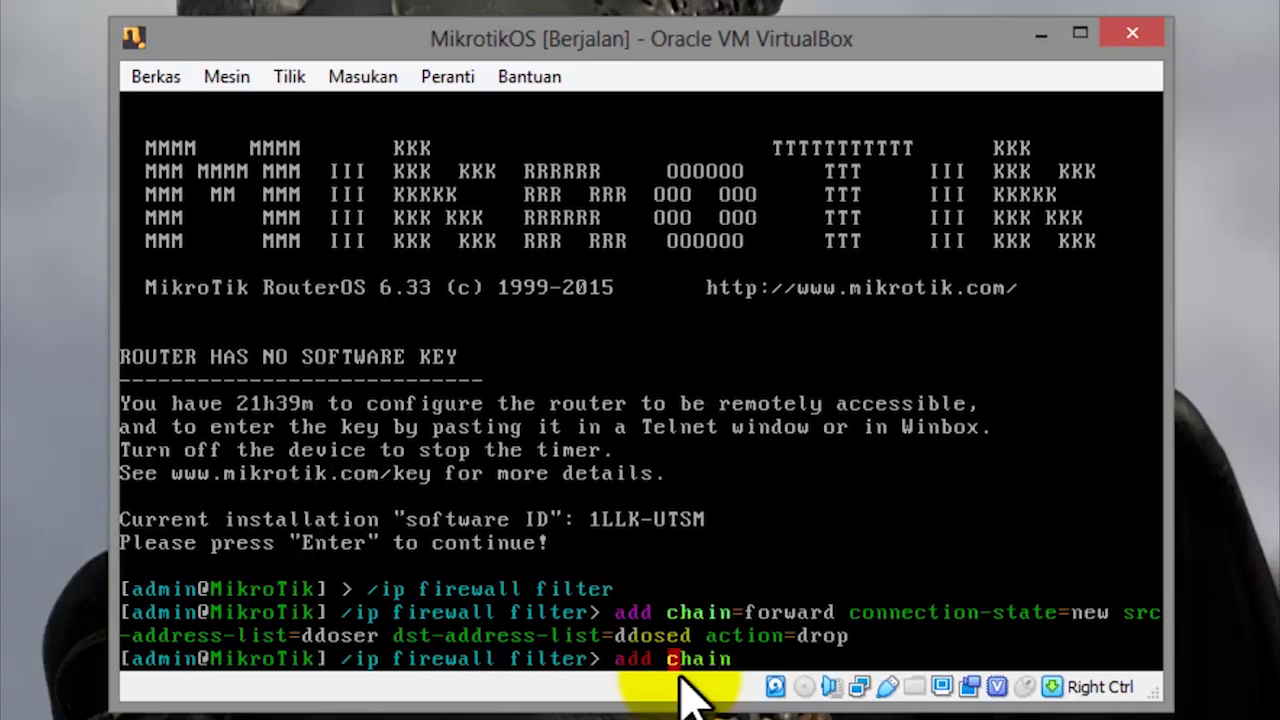
text(=forwar)
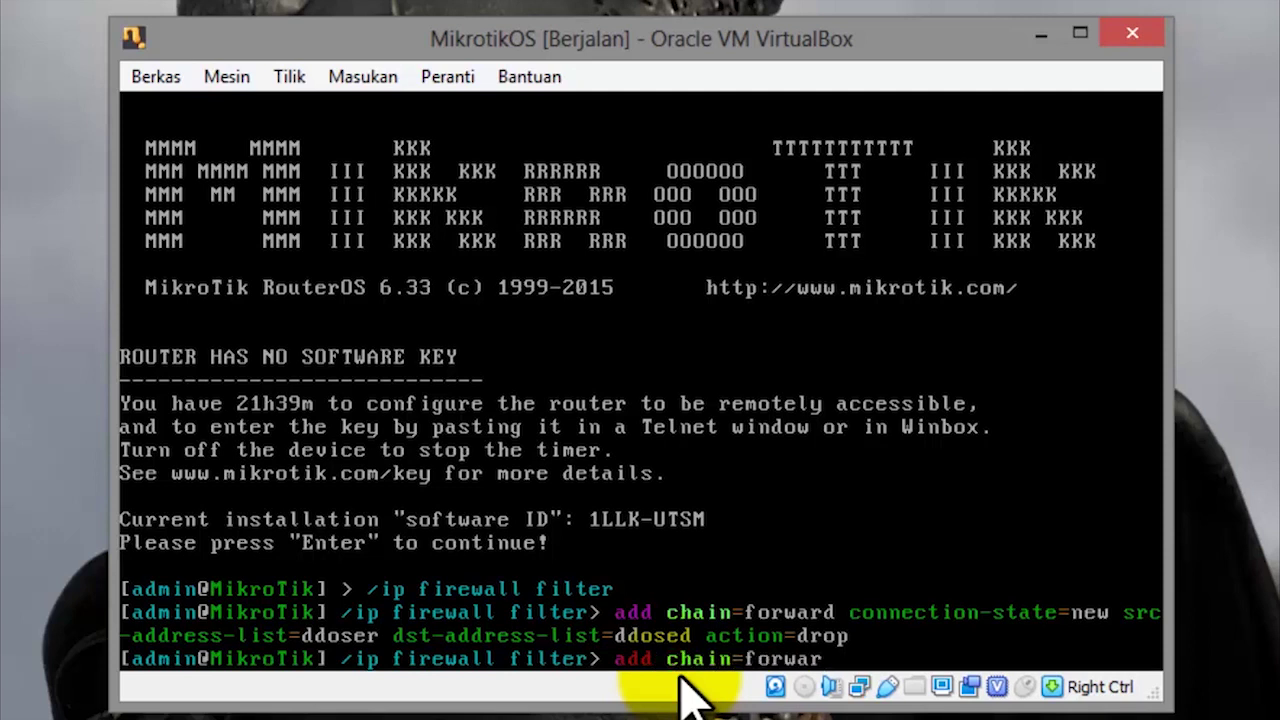
text(d connectio)
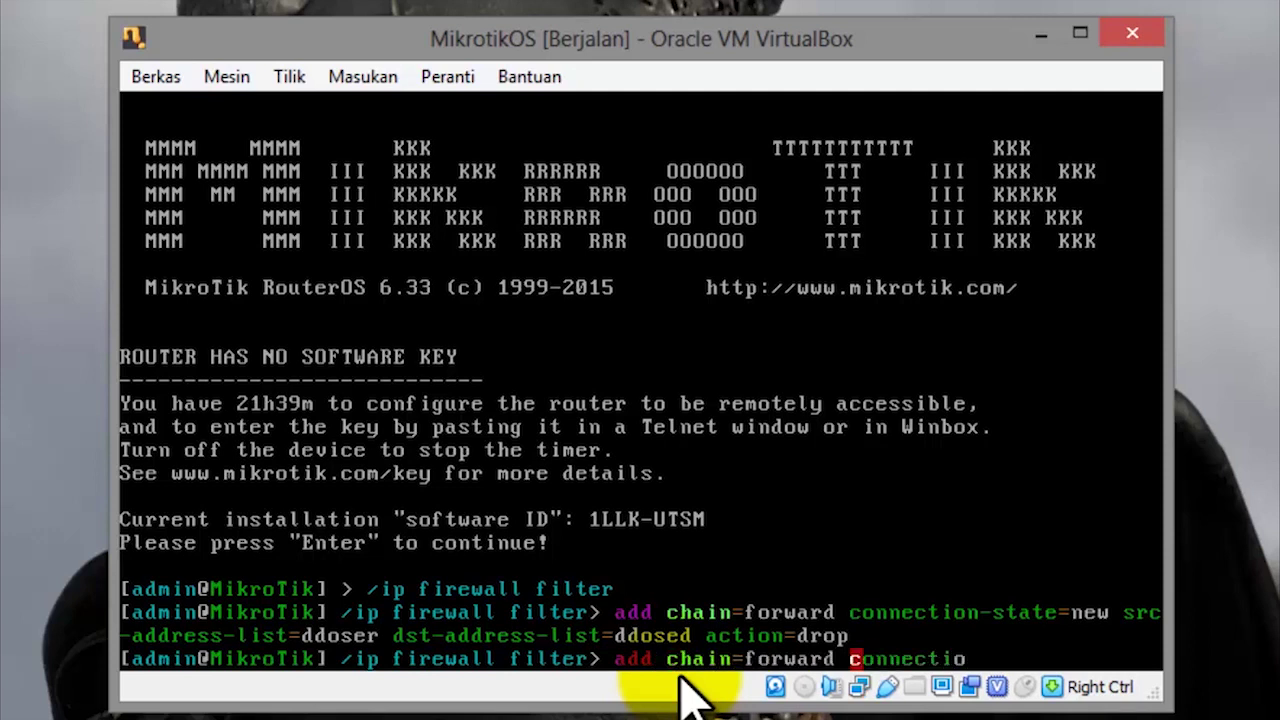
text(n-state=new action=jy)
key(BackSpace)
text(ump)
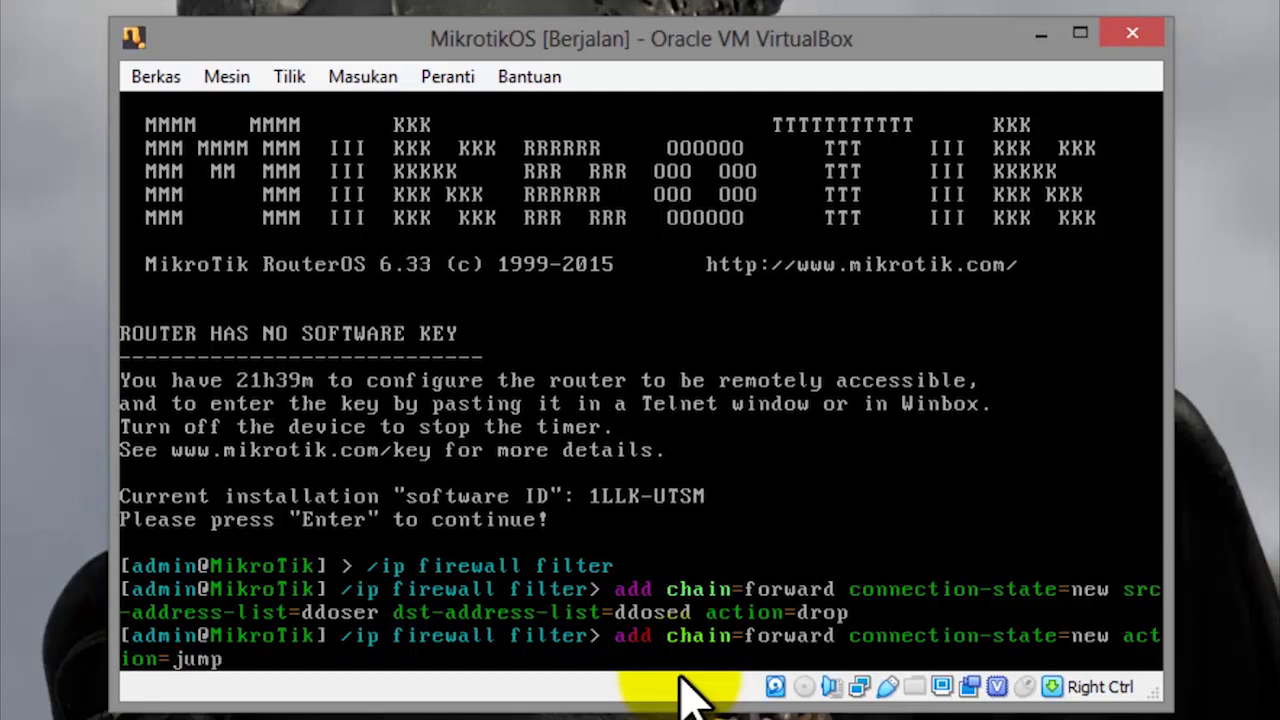
text( jump-target=detect-ddos)
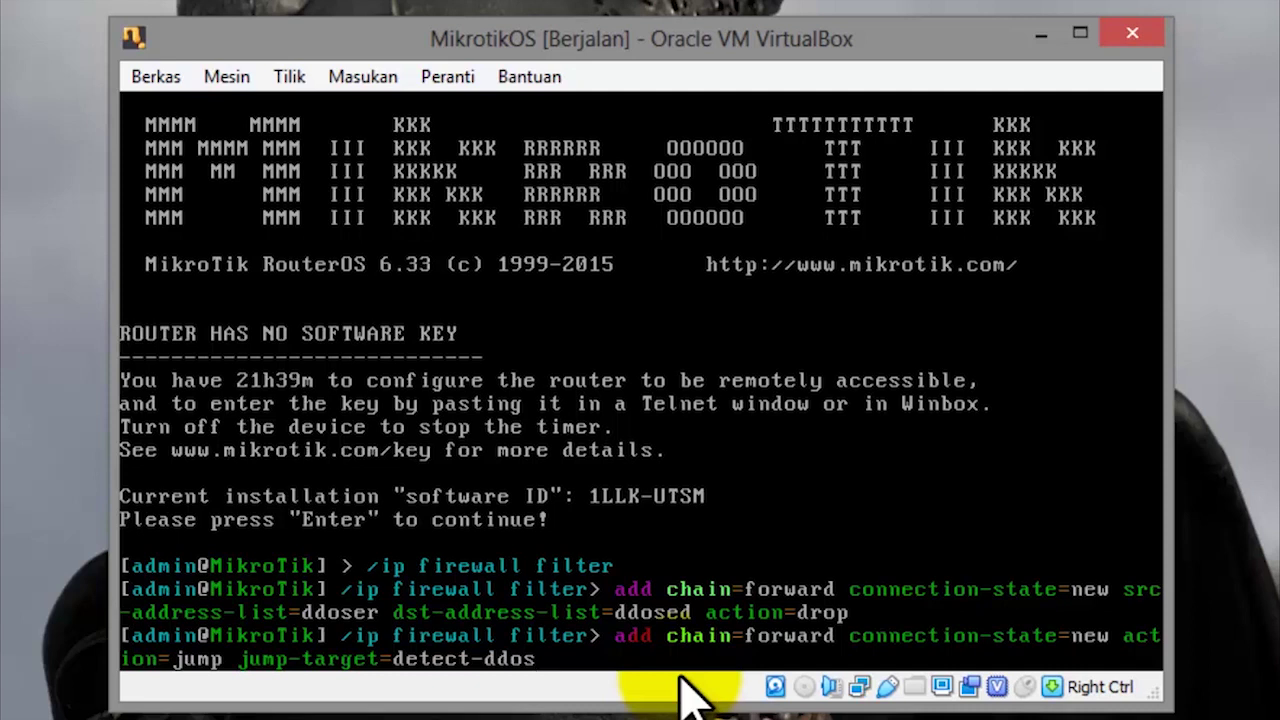
key(Return)
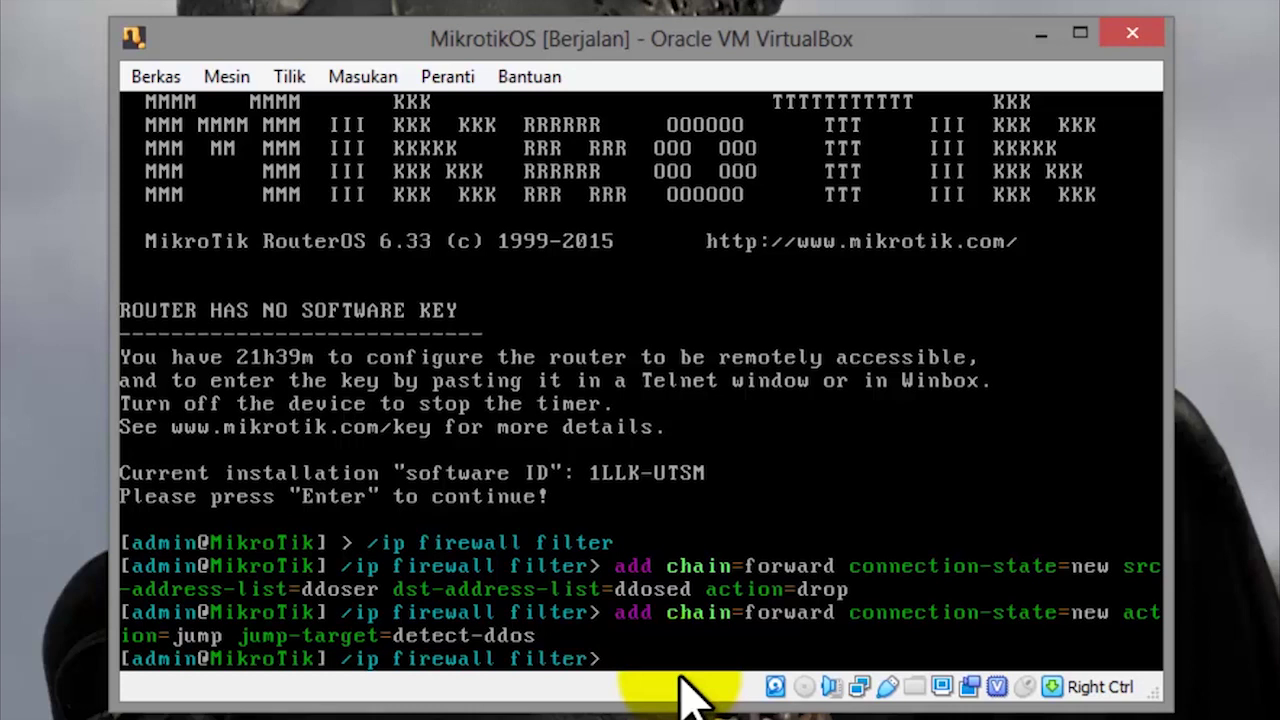
- Add a detect-ddos chain rule with dst-limit=32,32,src-and-dst-address/1s and action=return
text(add chain=det)
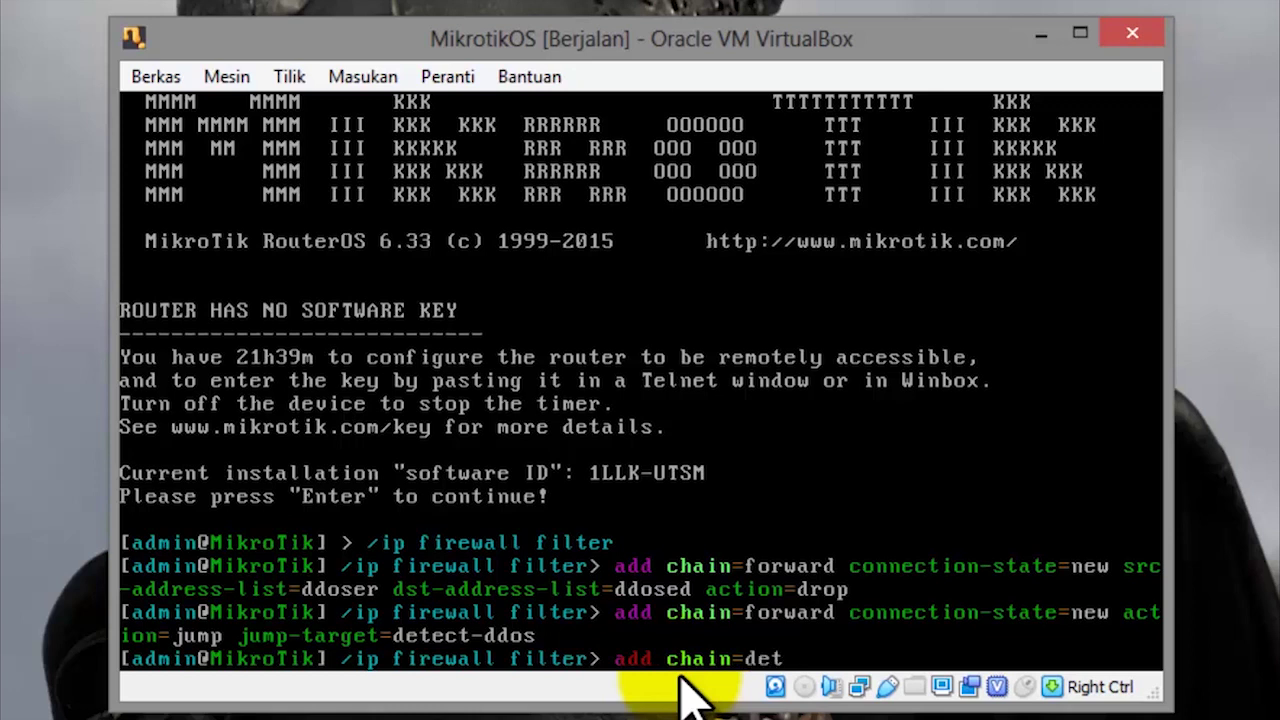
text(ect-ddos dst-li)
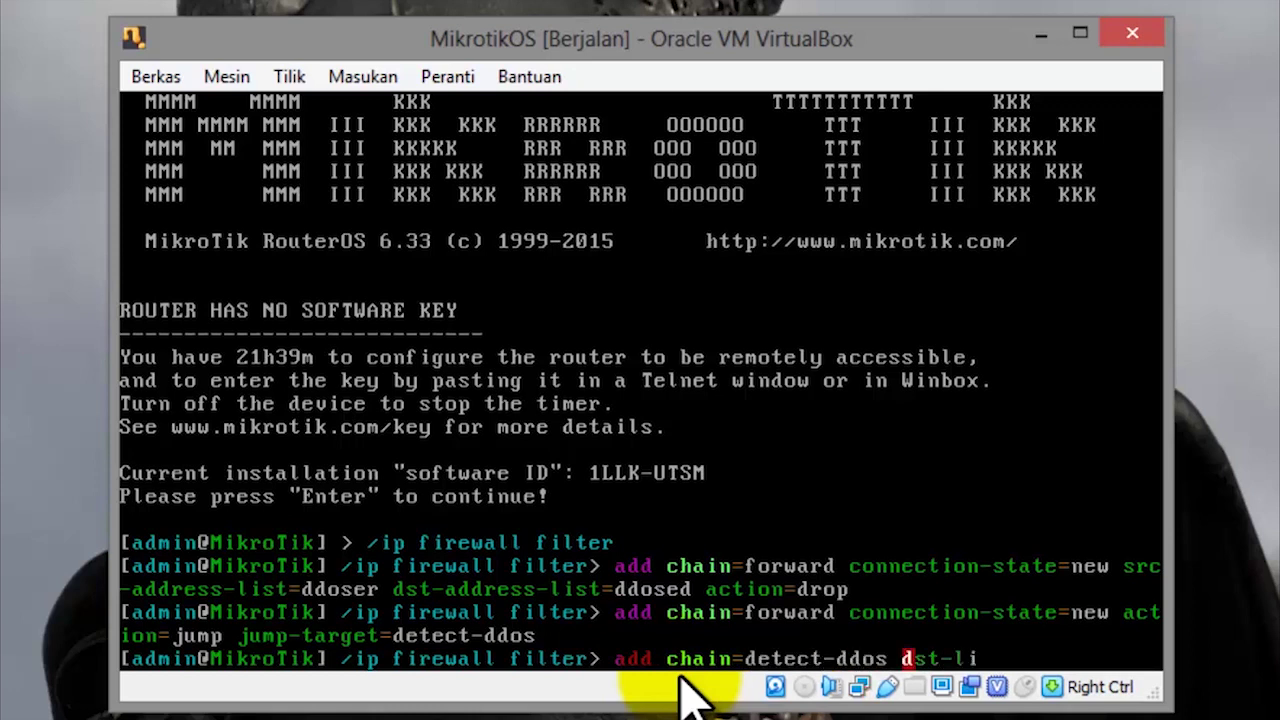
text(mit=32)
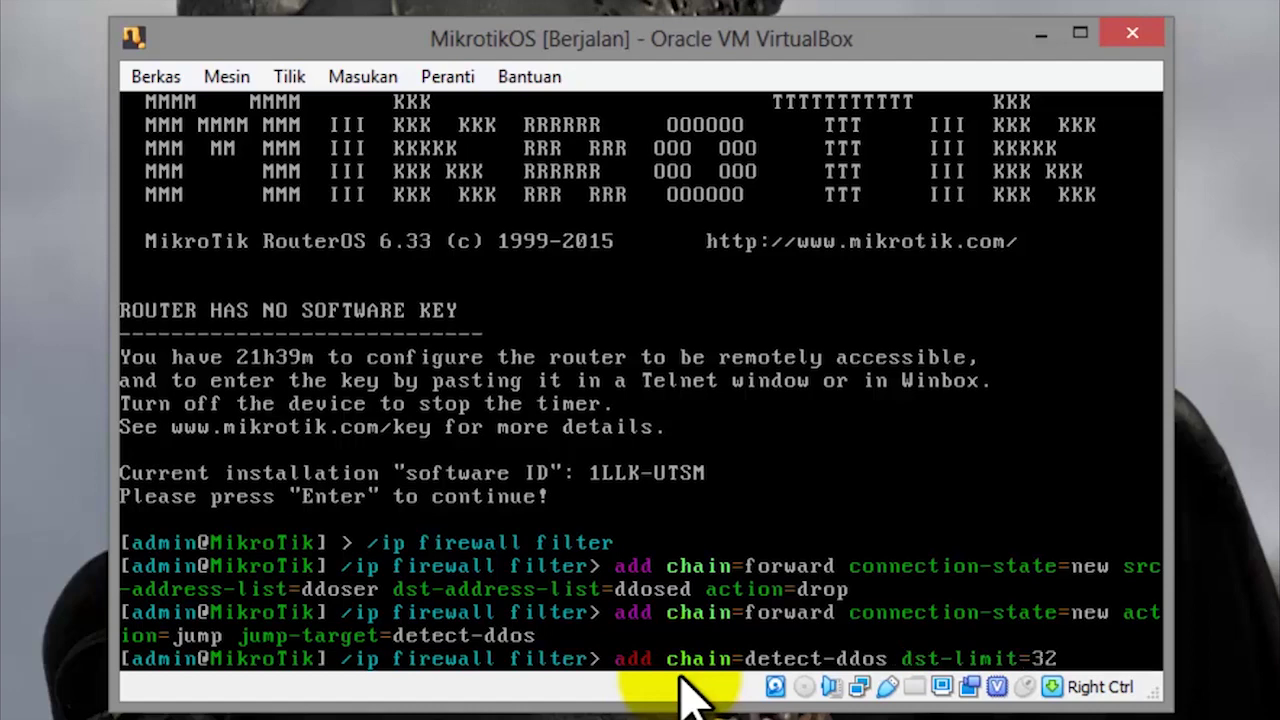
text(,32,src-an)
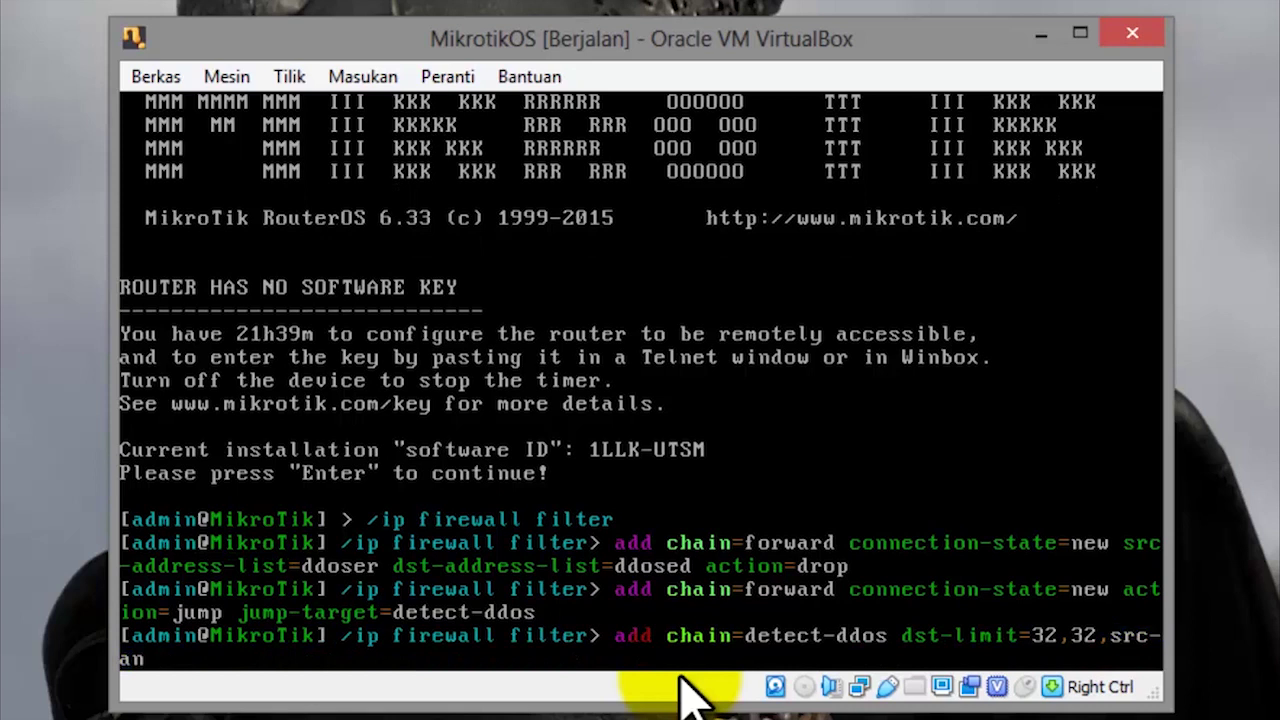
text(d-dst-address/)
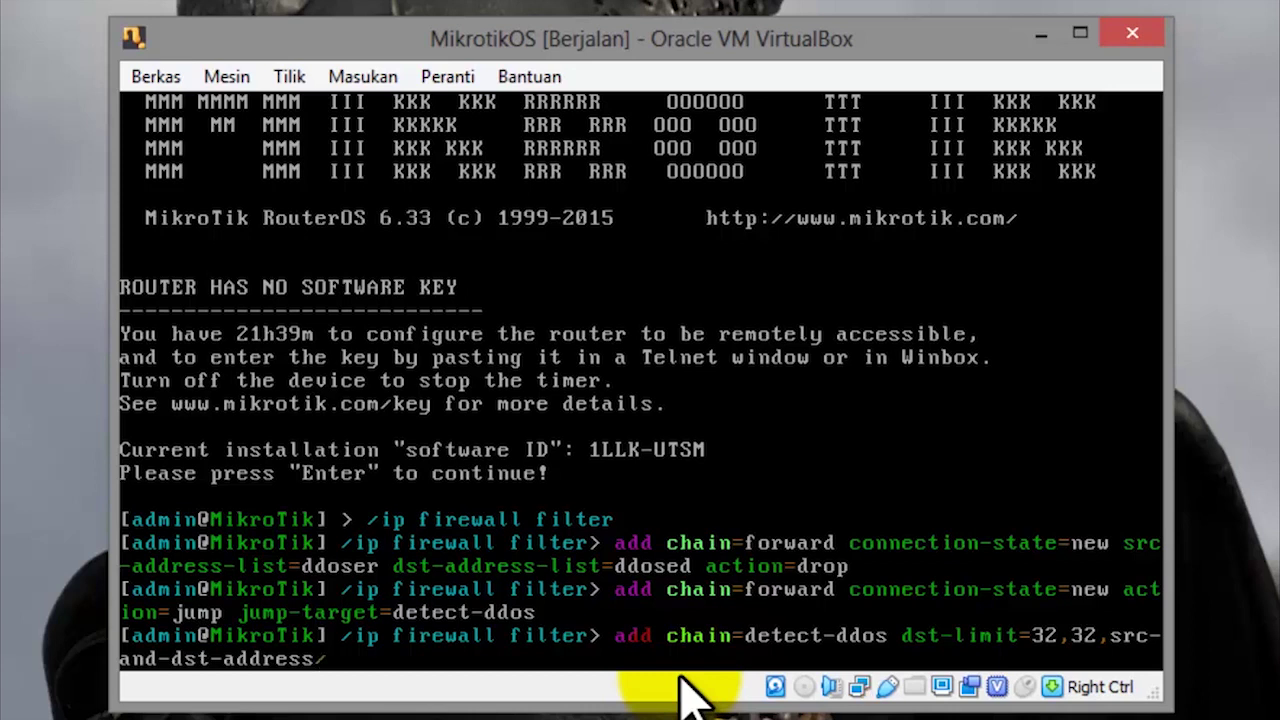
text(1s action=return)
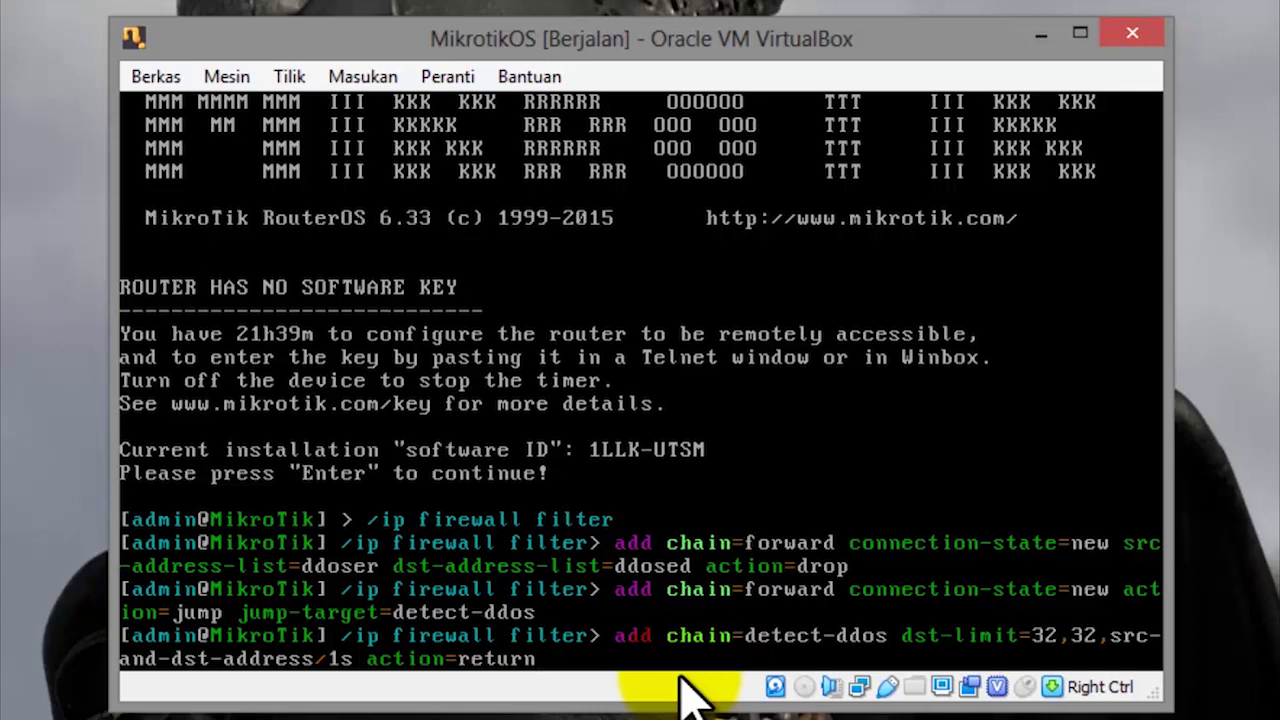
key(Return)
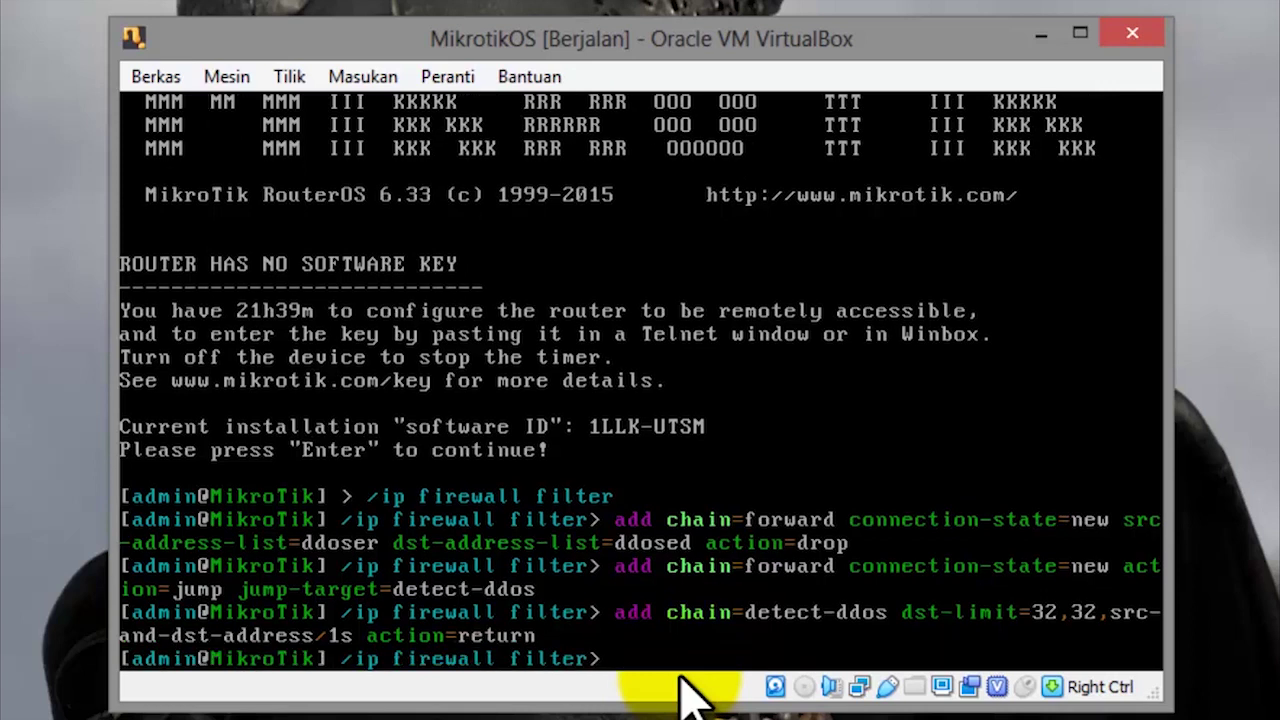
- Add a detect-ddos chain rule with src-address=192.168.43.253 and action=return
text(add chain=detect)
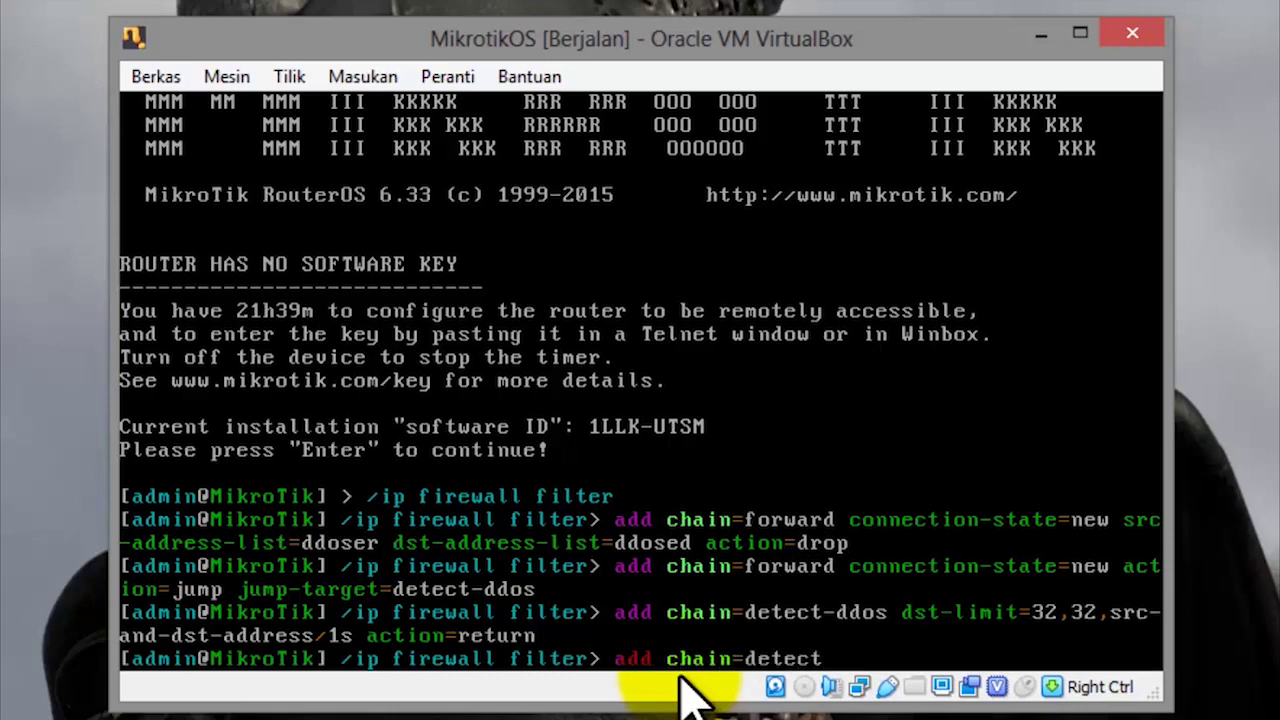
text(-ddos src-address)
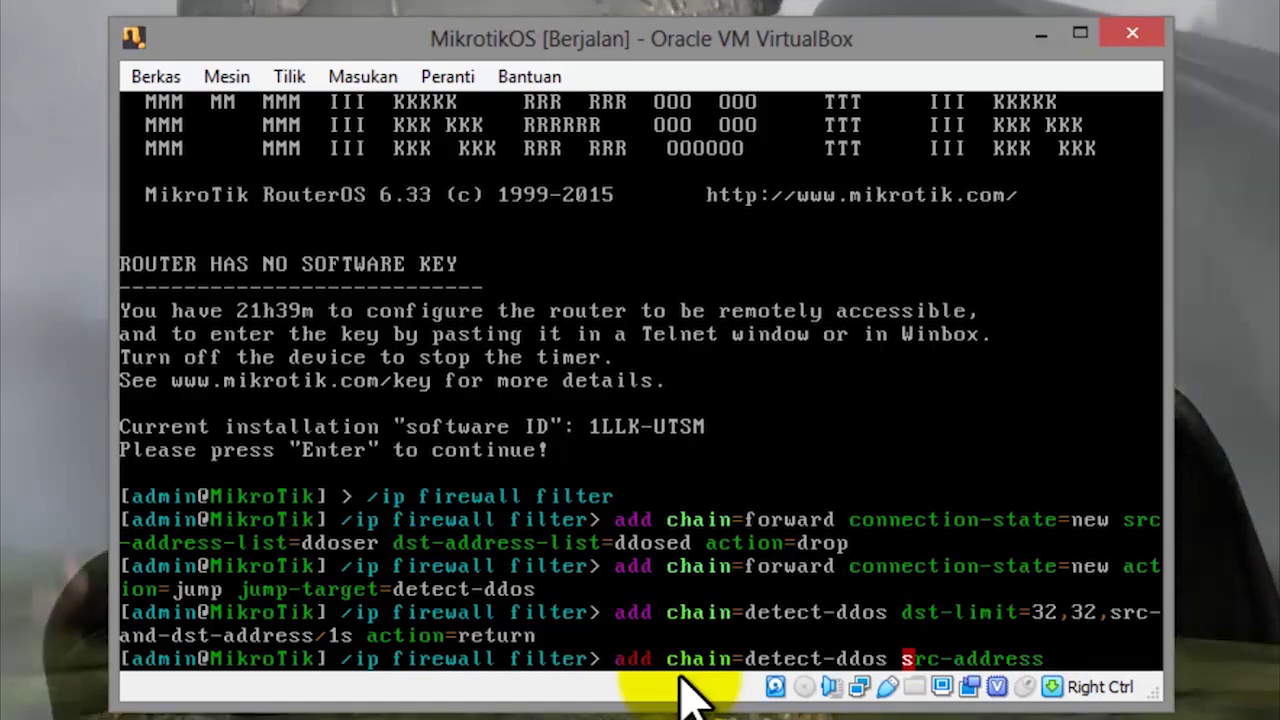
text(=)
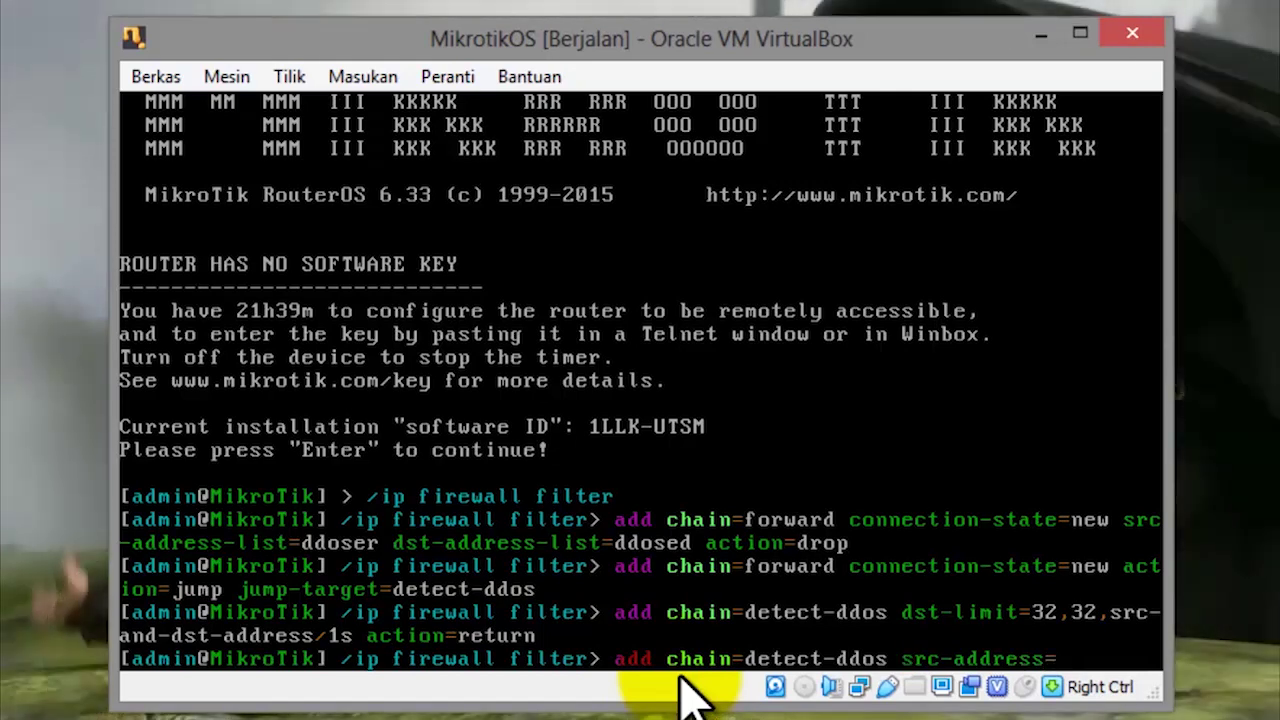
text(192.168)
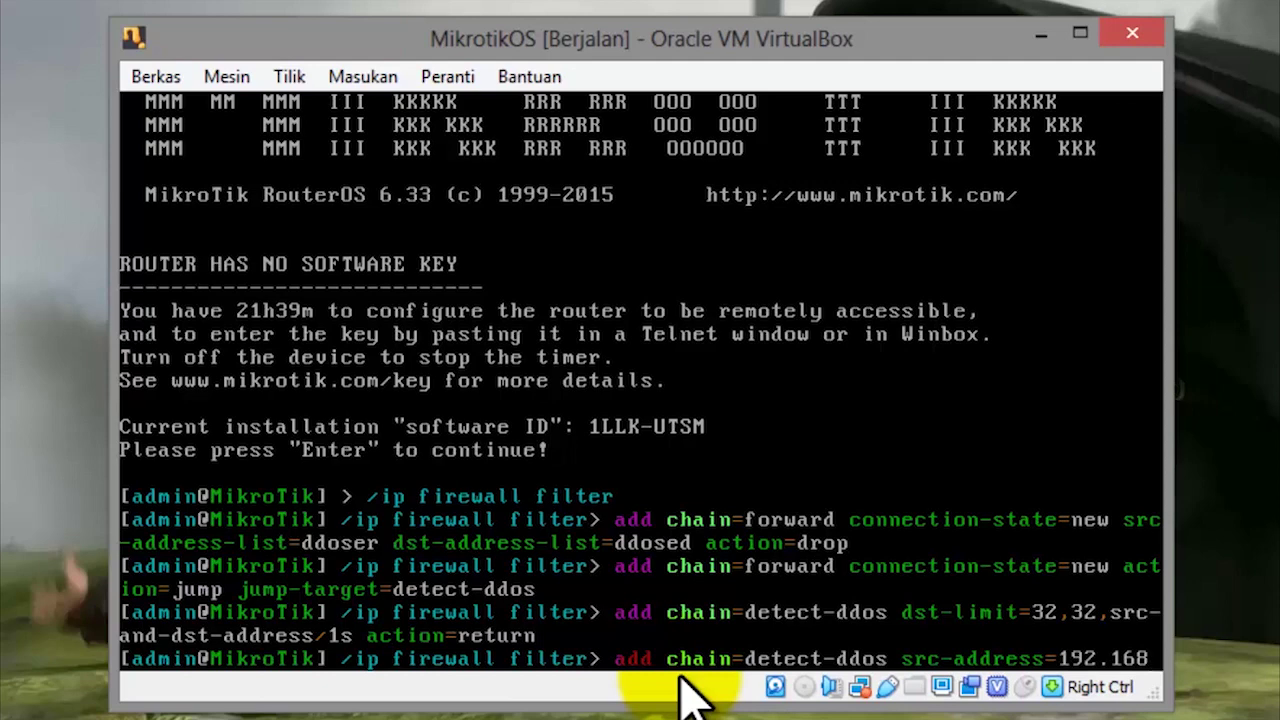
text(.43.253)
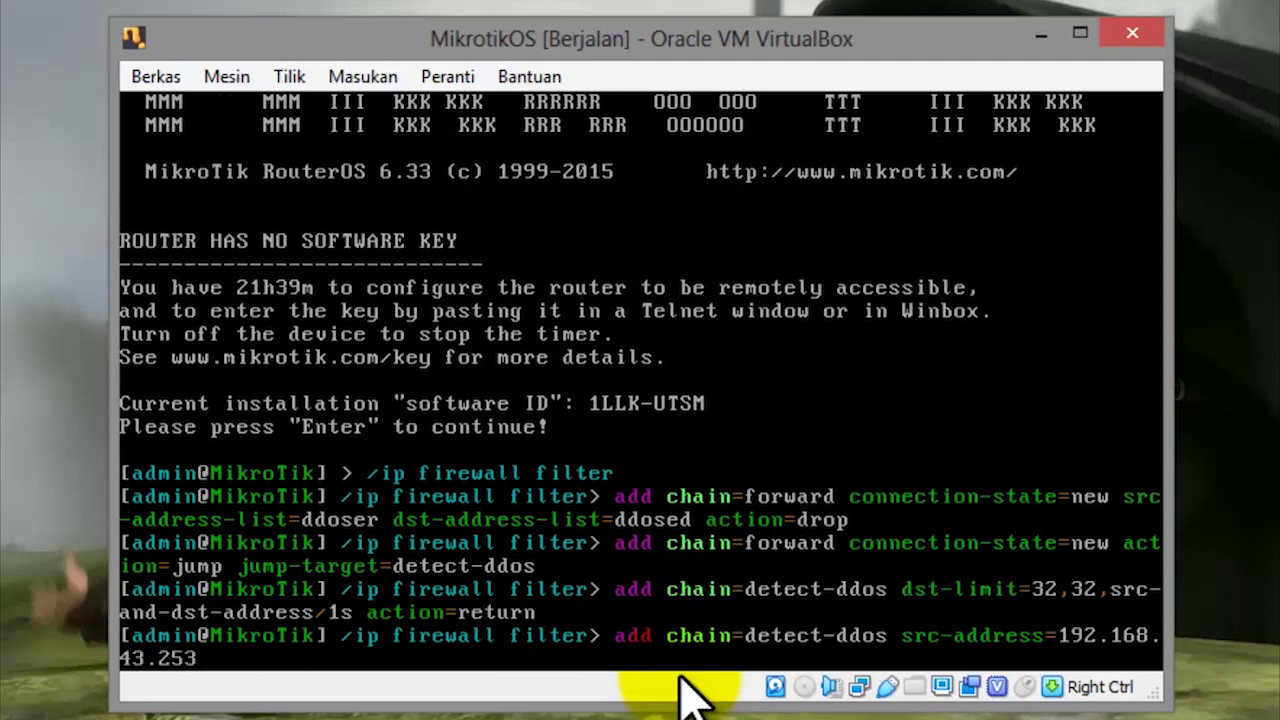
text( action=return)
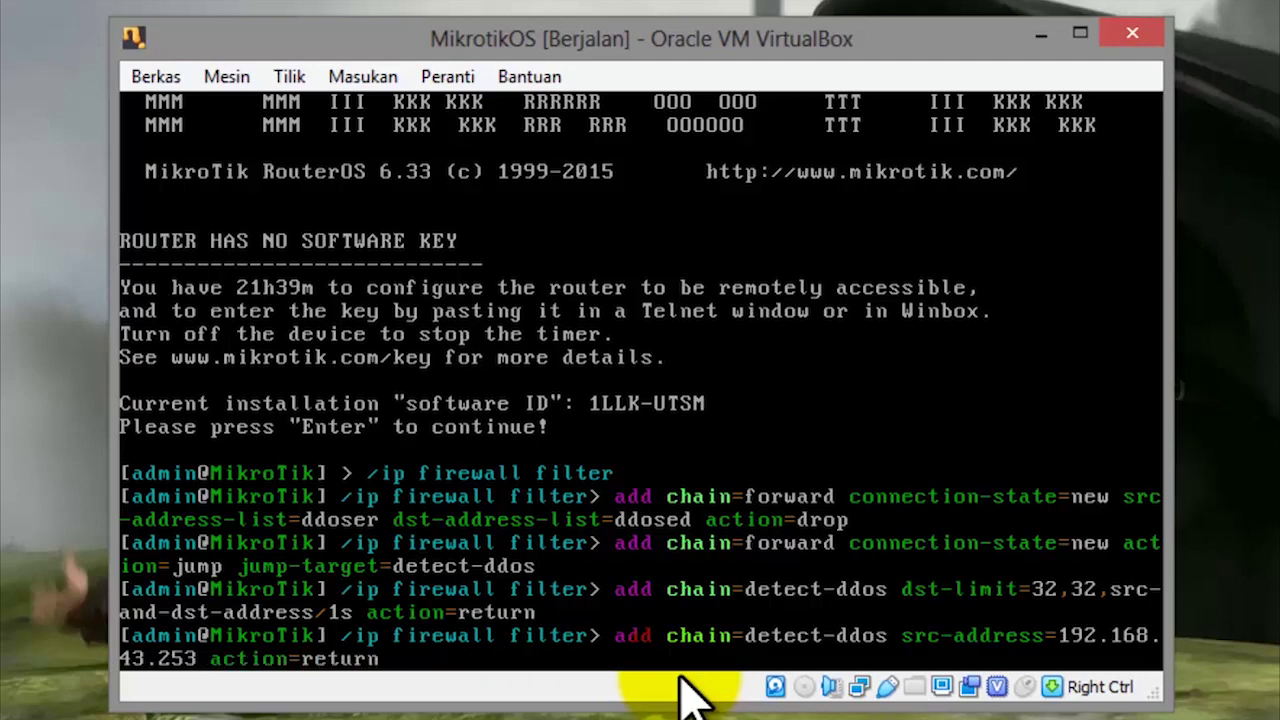
key(Return)
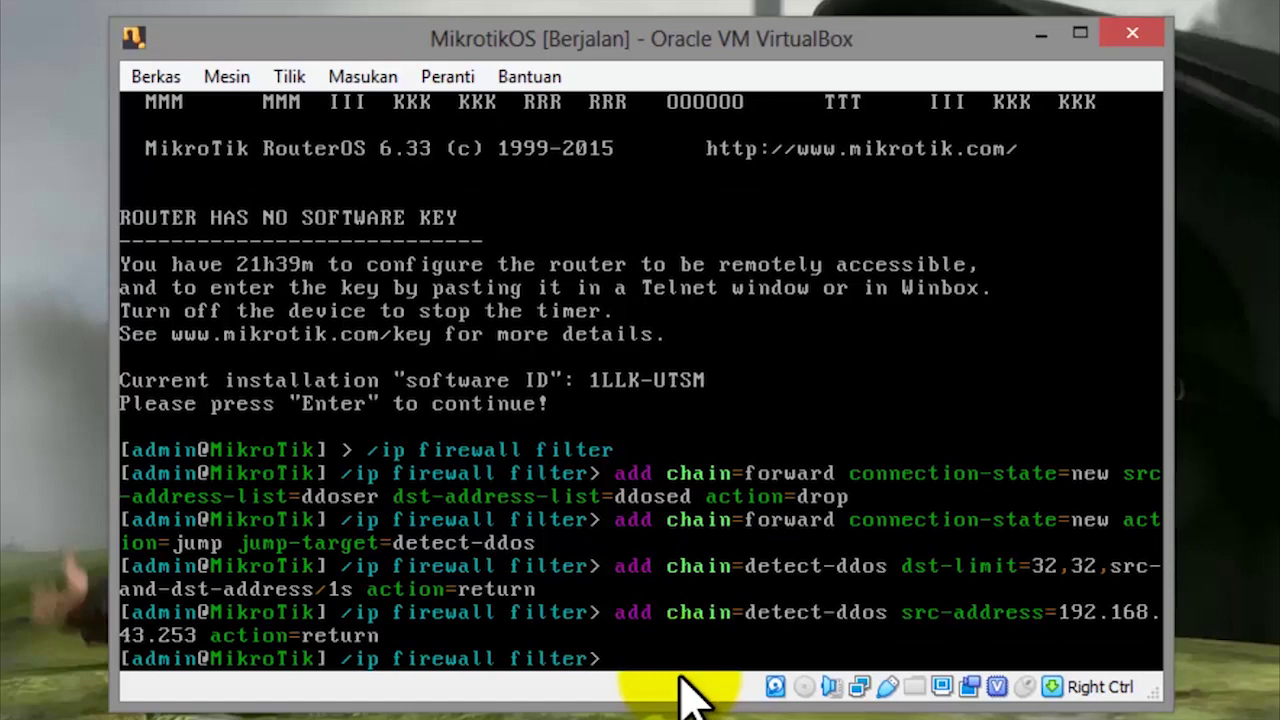
- Add a detect-ddos chain rule with action=add-dst-to-address-list, address-list=ddosed and address-list-timeout=10m
text(add chain)
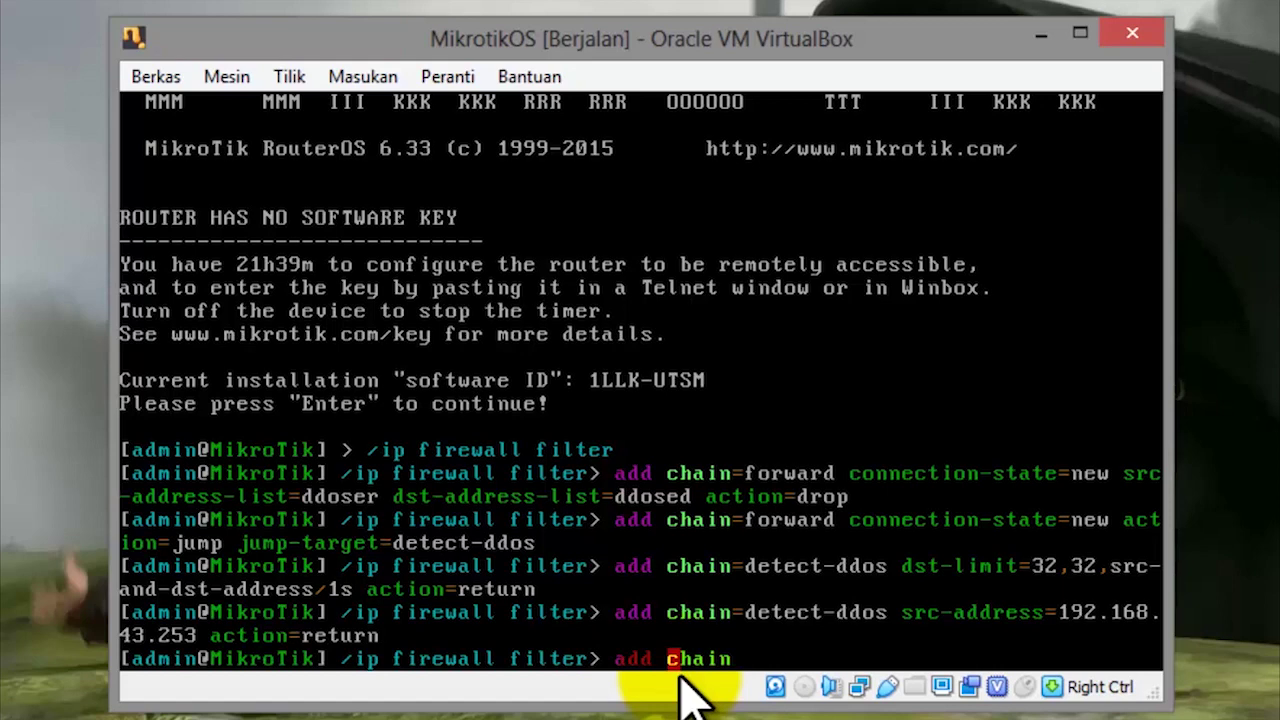
text(=dete)
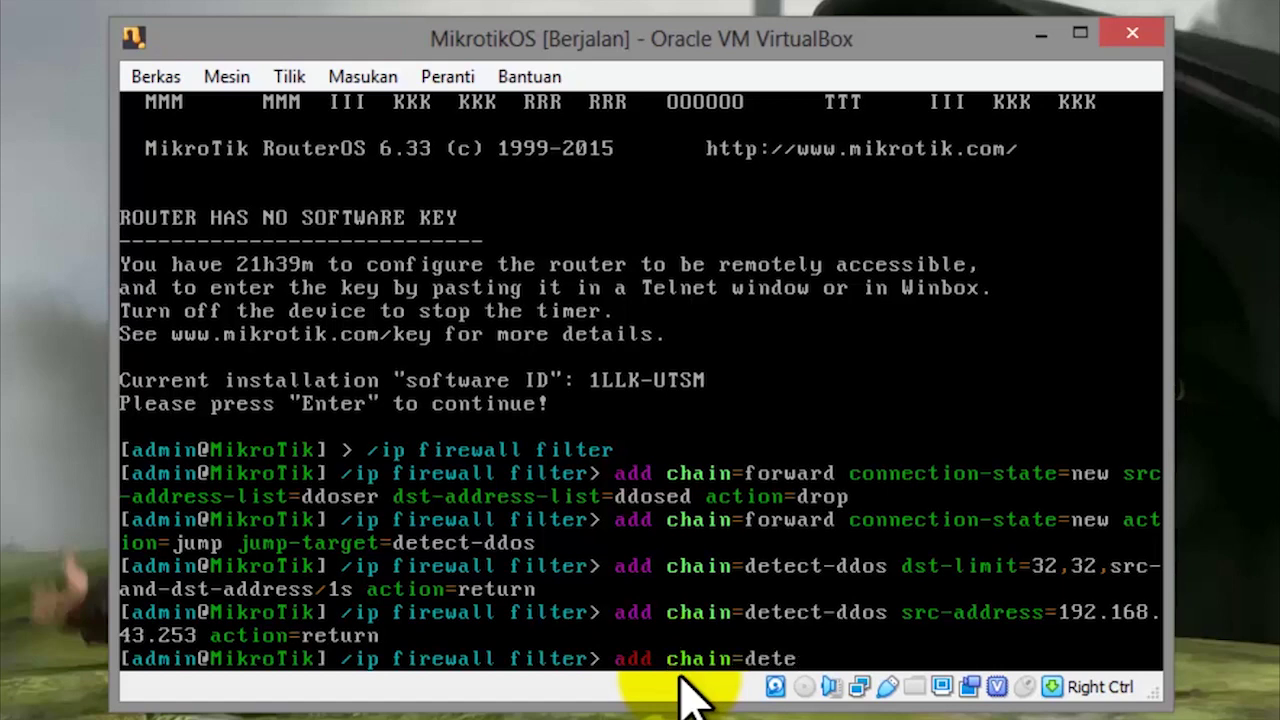
text(ct-ddos actio)
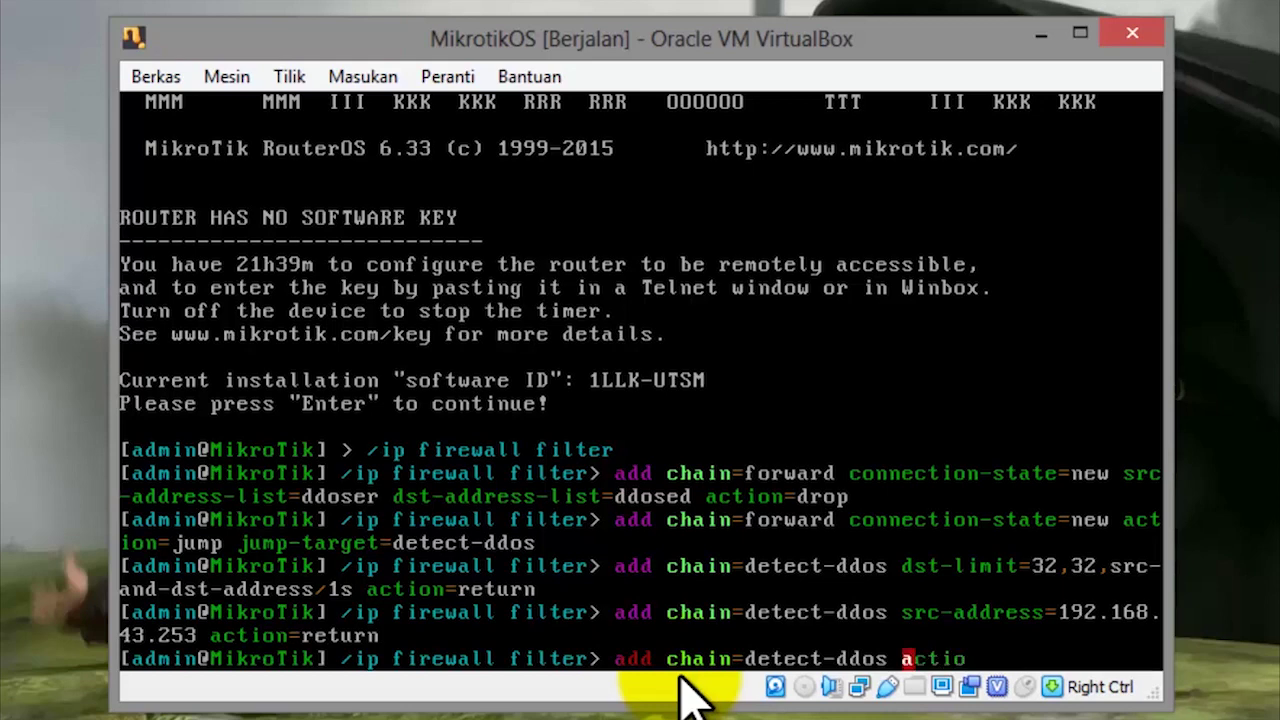
text(n=add)
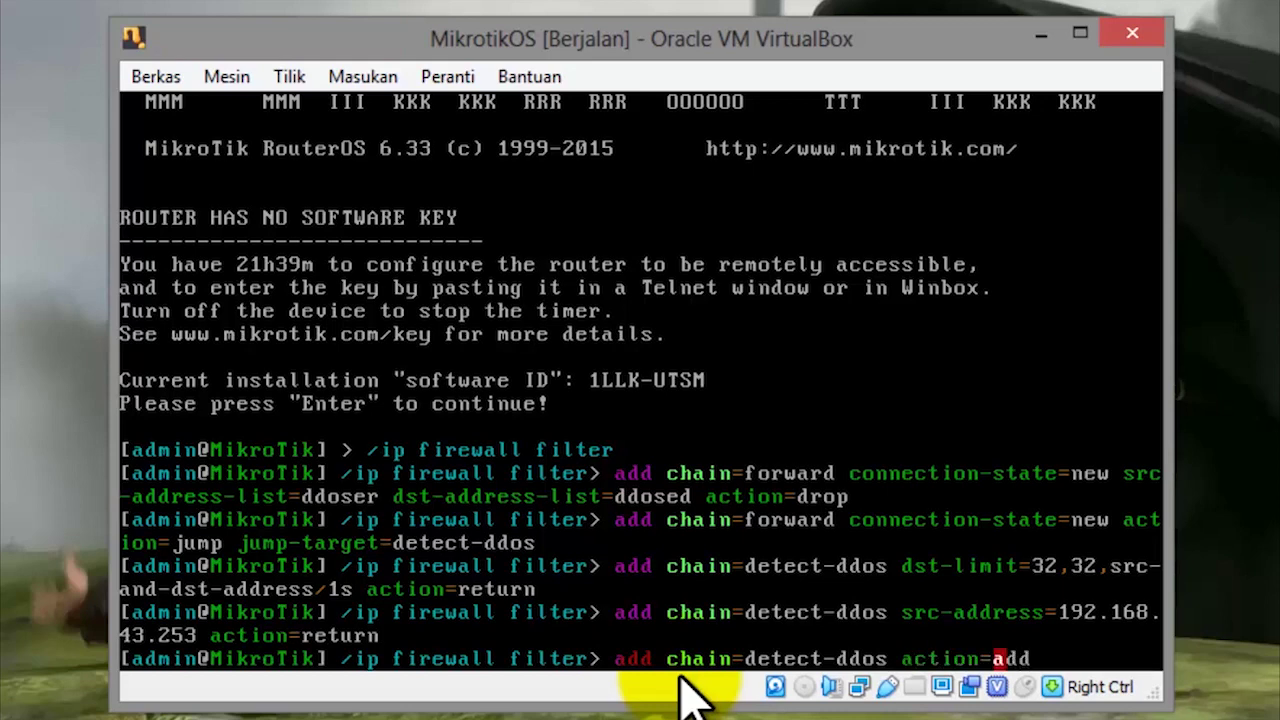
text(-dst-to-a)
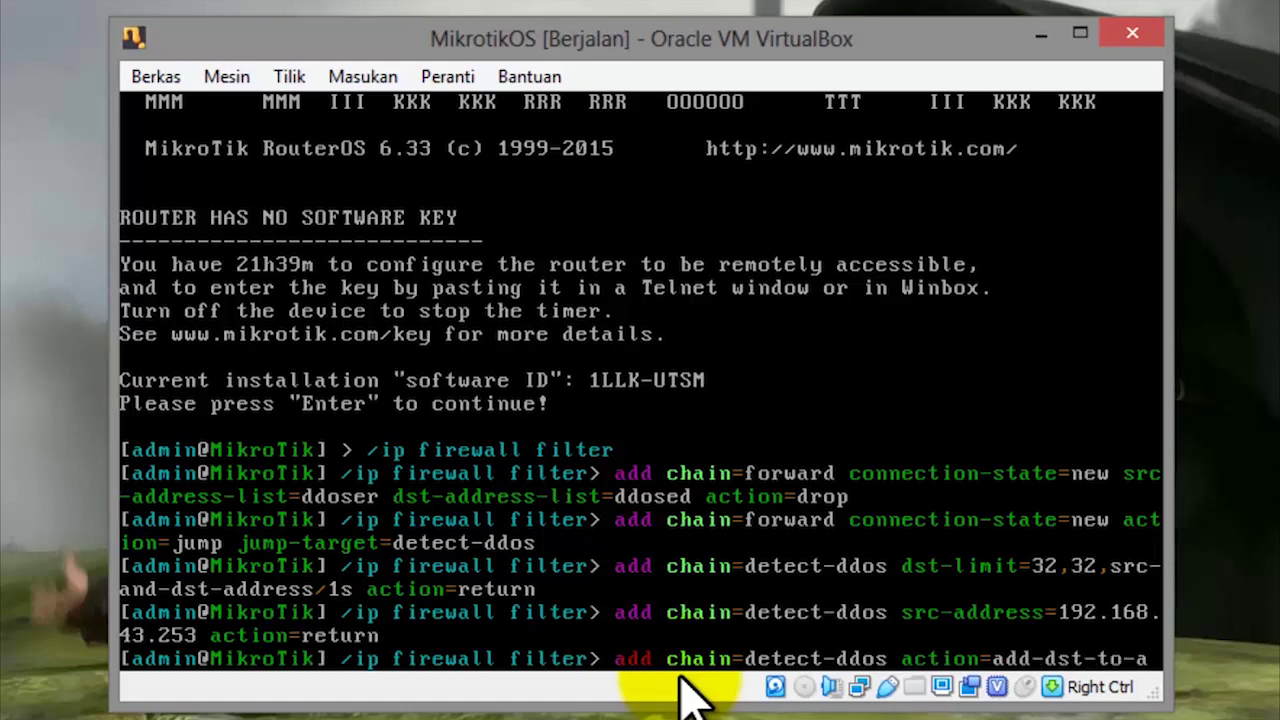
text(ddress-li)
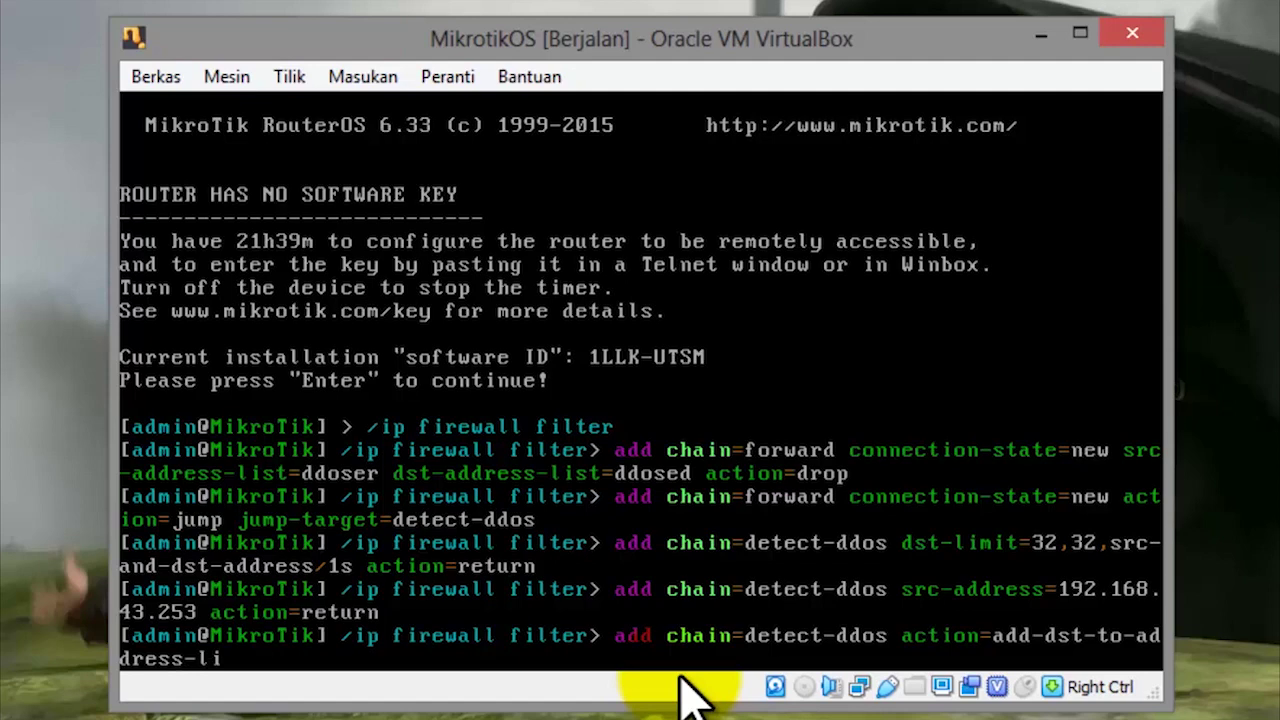
text(st address-list=ddosed address-list)
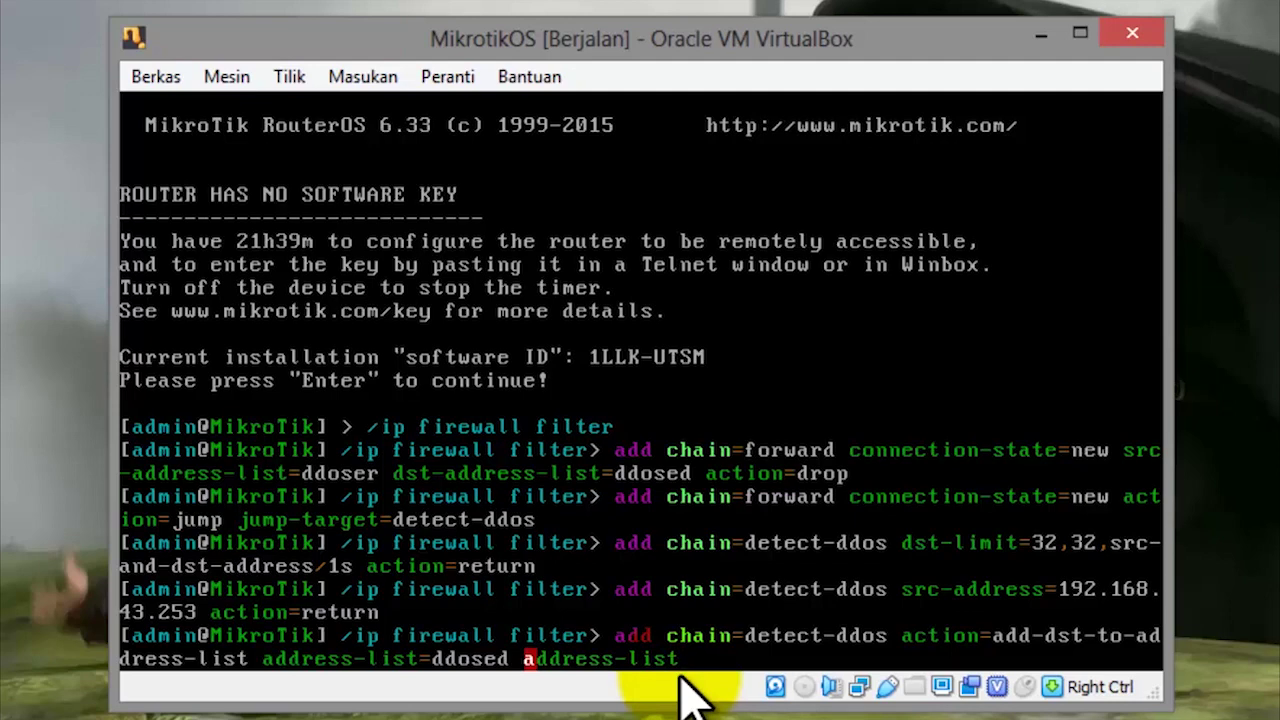
text(-timeout=10m)
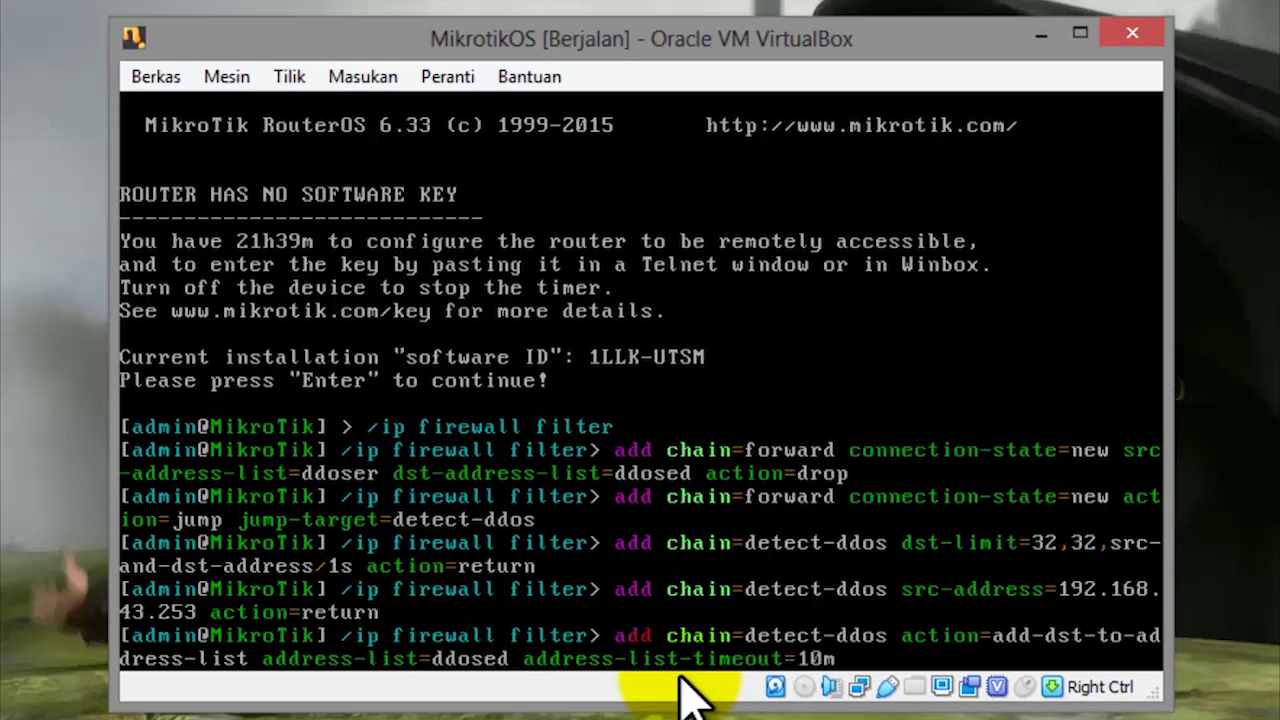
key(Return)
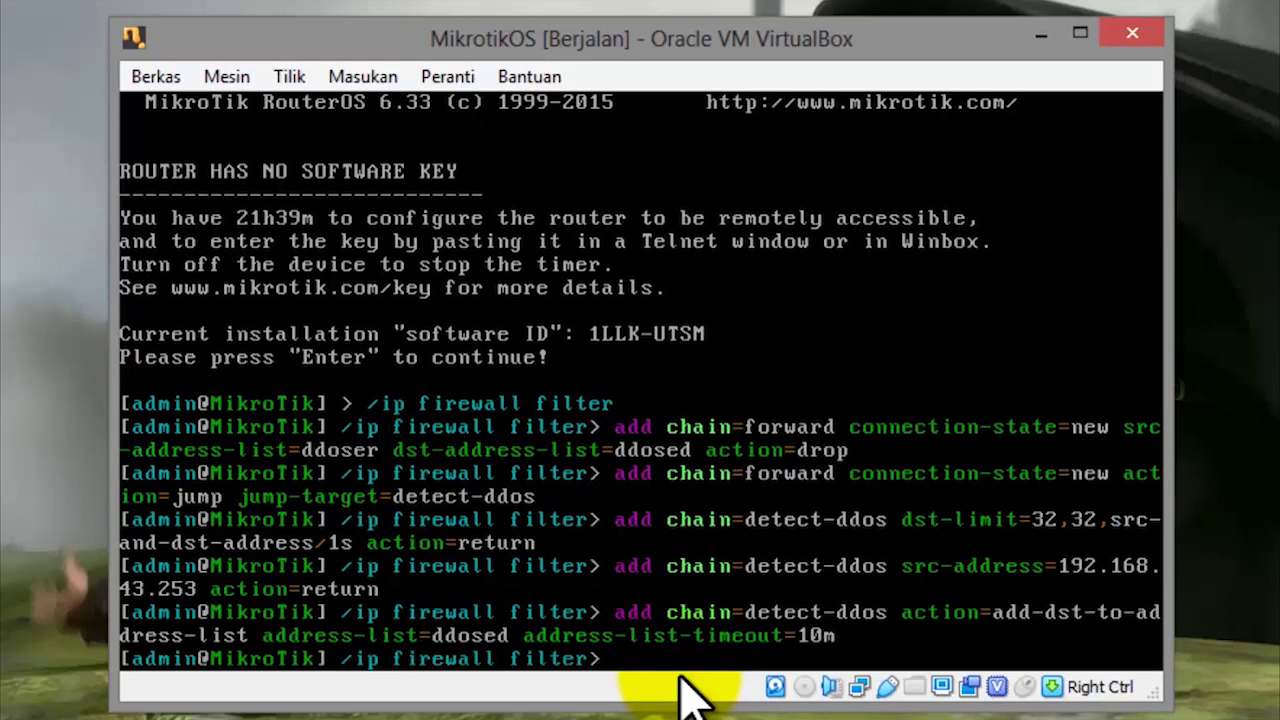
- Reuse the last rule command to add a detect-ddos chain rule with action=add-src-to-address-list, address-list=ddoser and address-list-timeout=10m
key(Up)
key(Up)
key(Down)
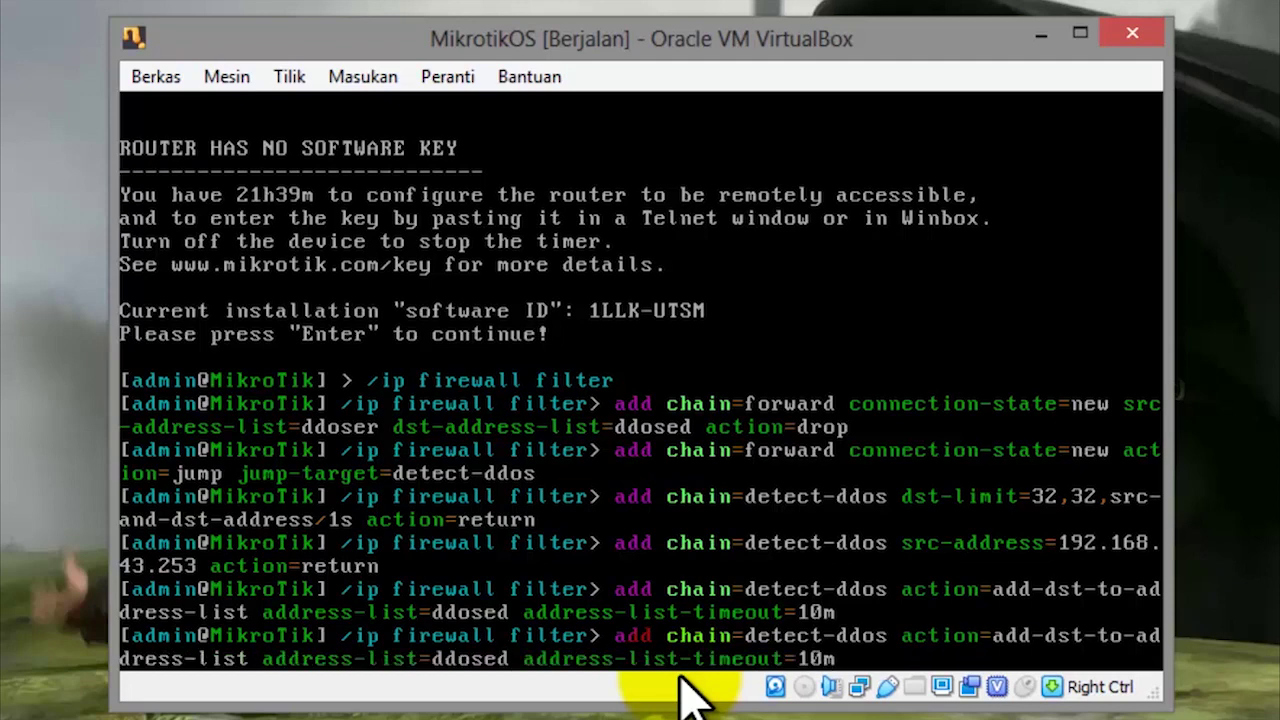
key(Left)
key(Left)
key(Left)
key(Left)
key(Left)
key(Left)
key(Left)
key(Left)
key(Left)
key(Left)
key(Left)
key(Left)
key(Left)
key(Left)
key(Left)
key(Left)
key(Left)
key(Left)
key(Left)
key(Left)
key(BackSpace)
text(r)
key(Left)
key(Left)
key(Left)
key(Left)
key(Left)
key(Left)
key(Left)
key(Left)
key(Left)
key(Left)
key(Left)
key(Left)
key(Left)
key(Left)
key(Left)
key(BackSpace)
key(BackSpace)
key(BackSpace)
text(src)
key(Return)
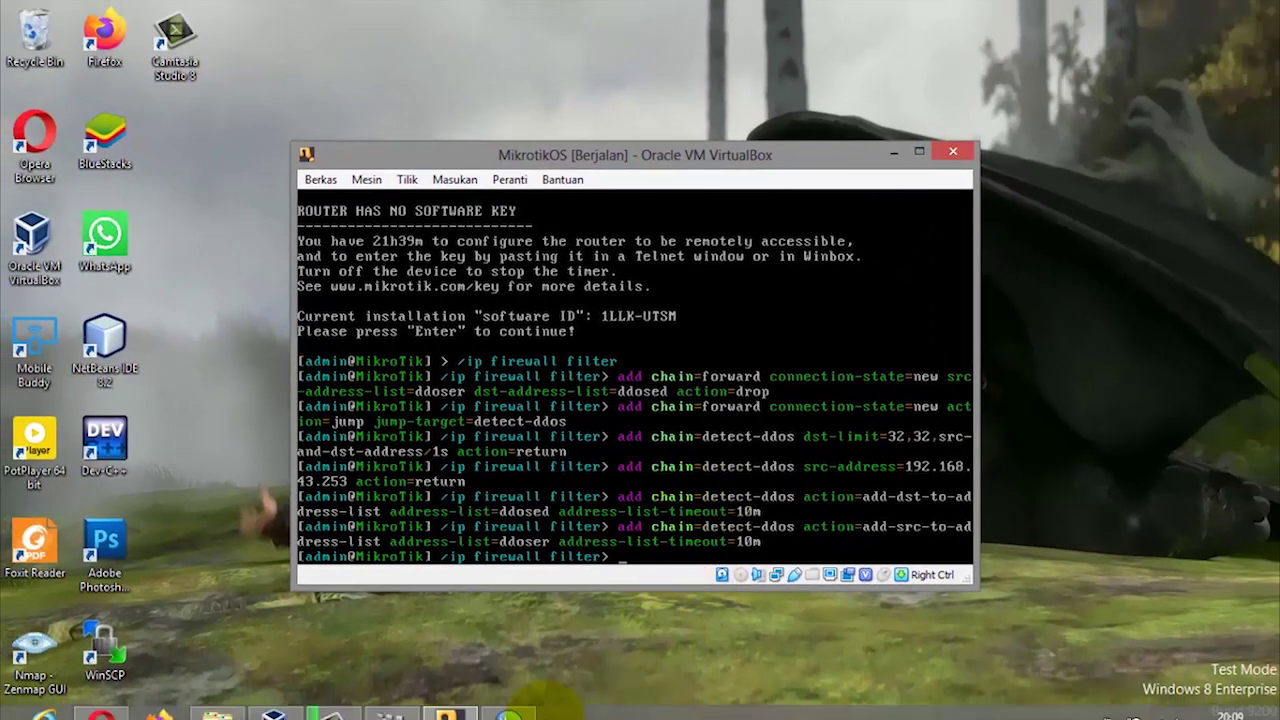
- Switch to File Explorer, browse from Local Disk (D:) to the WinBox folder and launch winbox v2.2.18
mouse_move(440, 705)
mouse_move(497, 706)
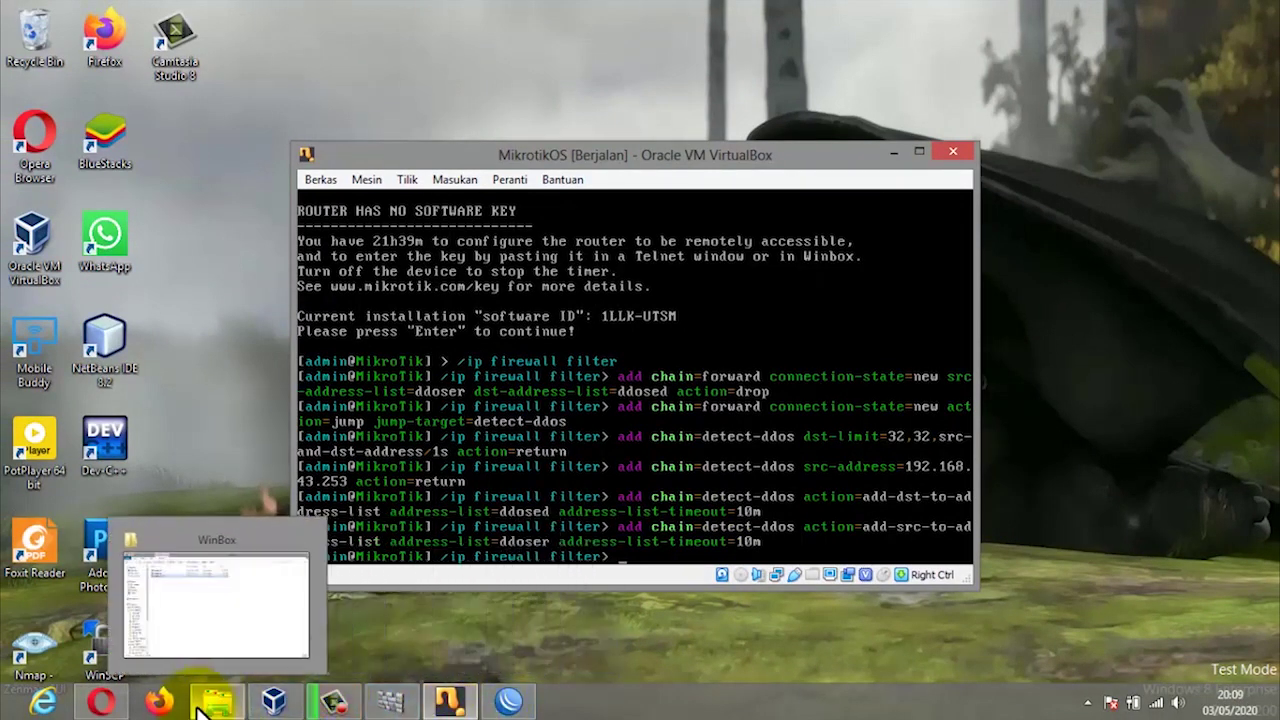
click(217, 702)
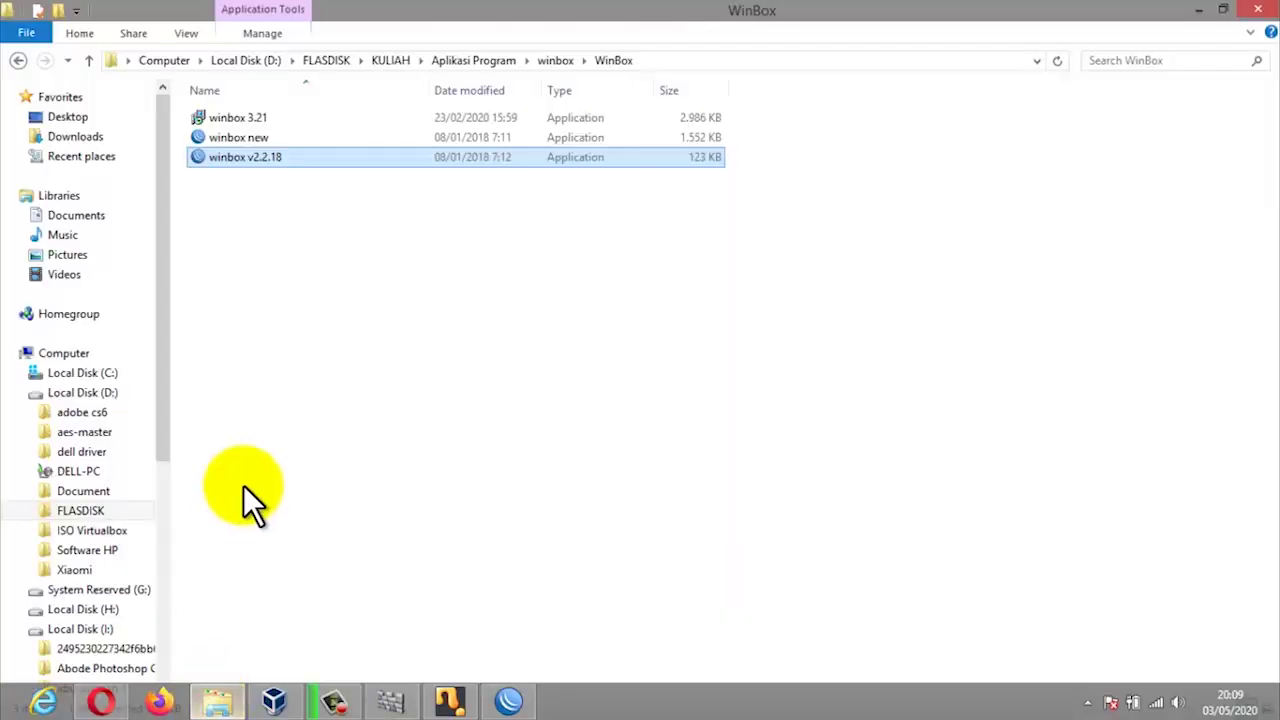
click(122, 392)
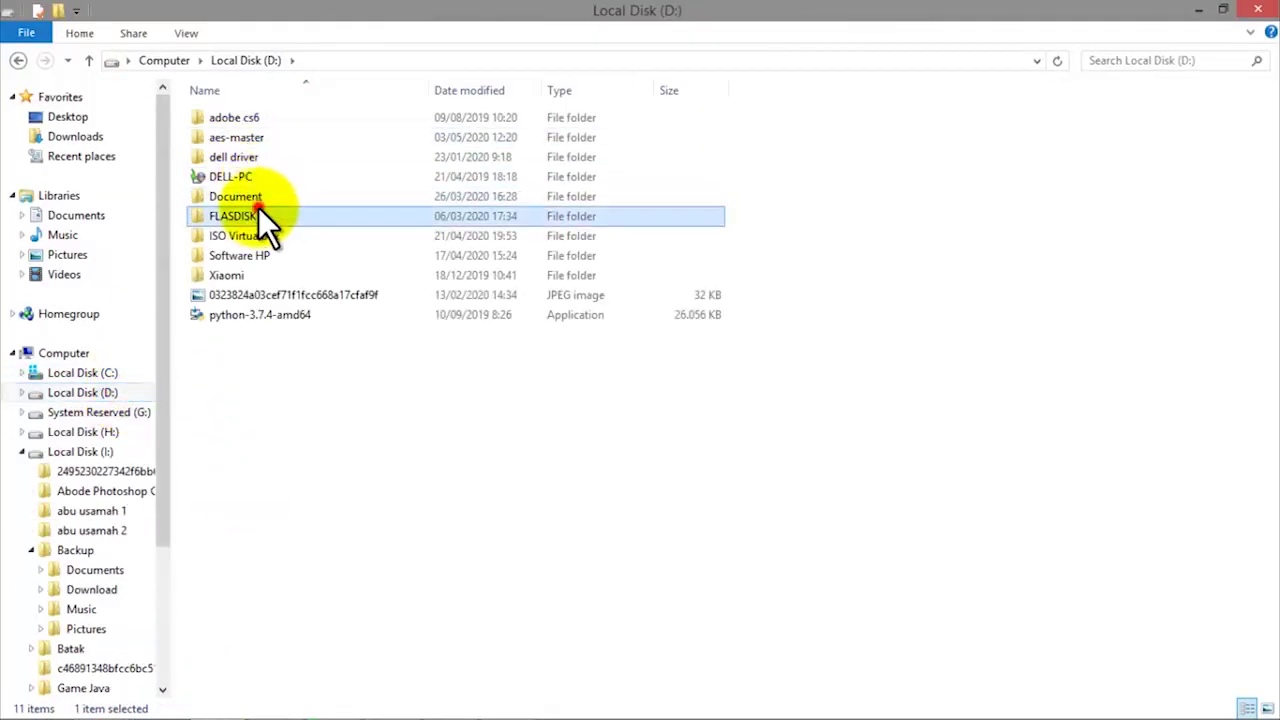
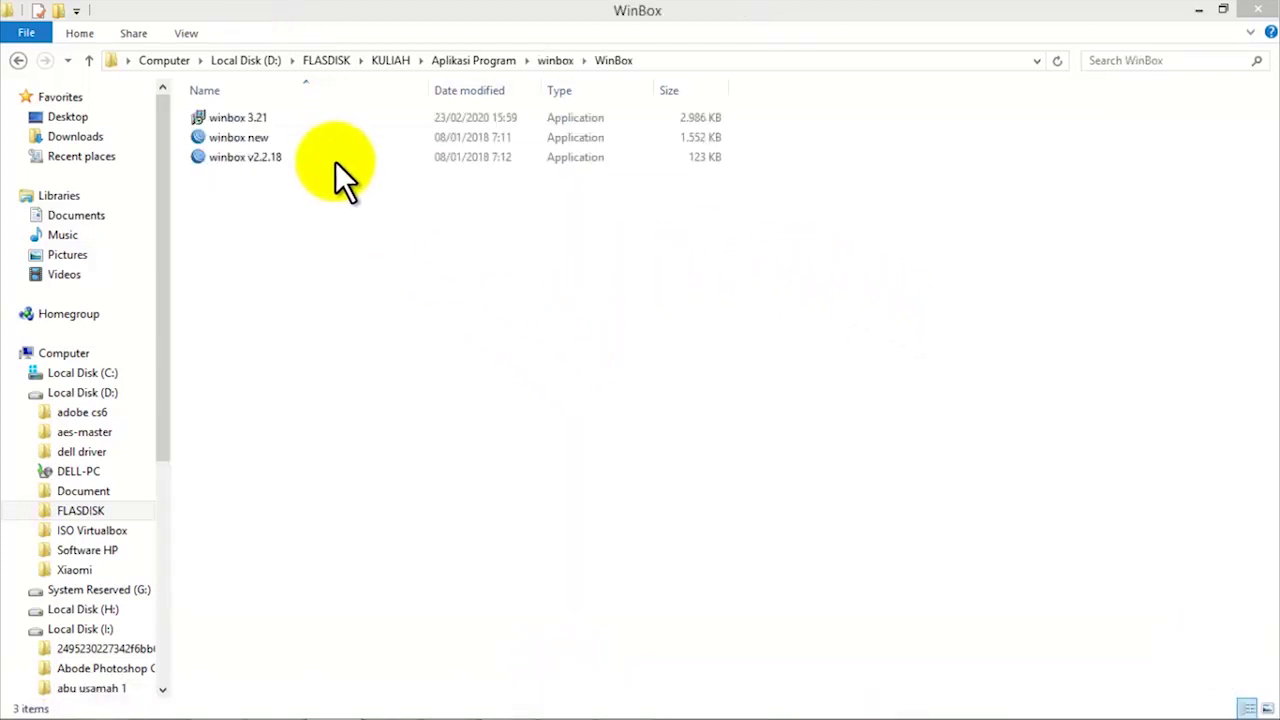
double_click(331, 162)
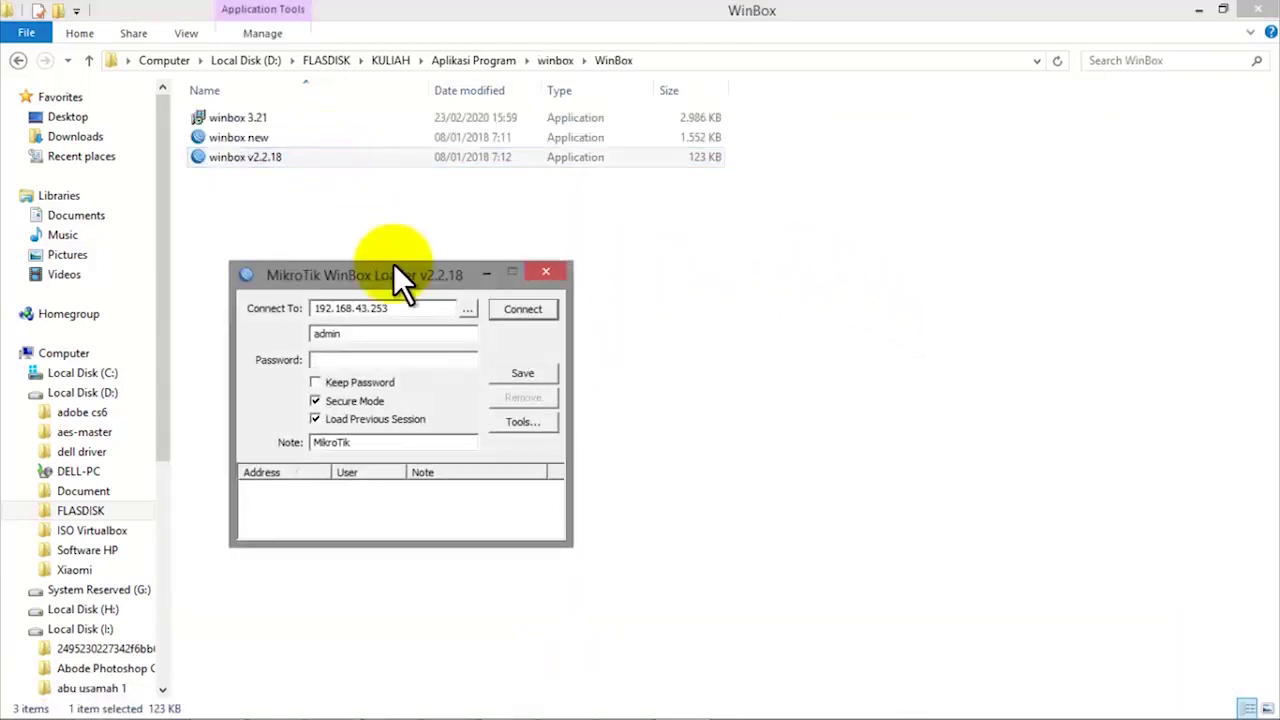
- Connect WinBox to the router at 192.168.43.253 as admin and dismiss the RouterOS welcome message
click(467, 307)
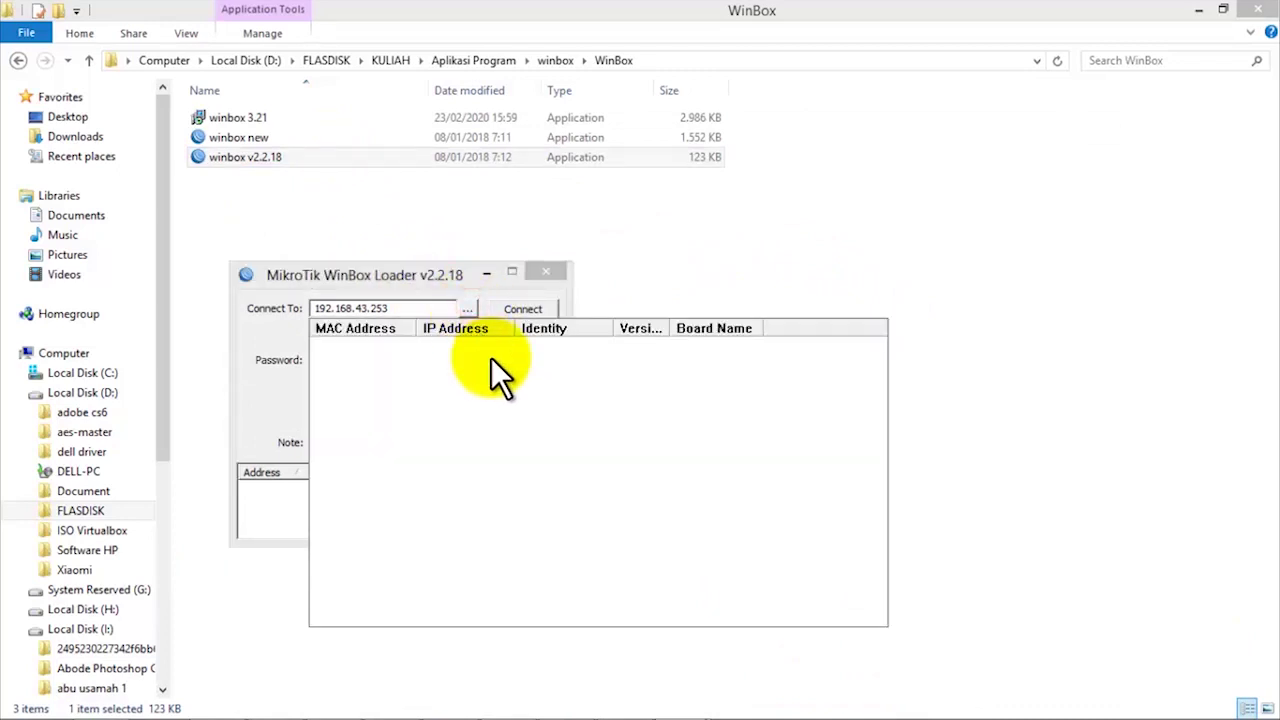
click(494, 360)
click(513, 308)
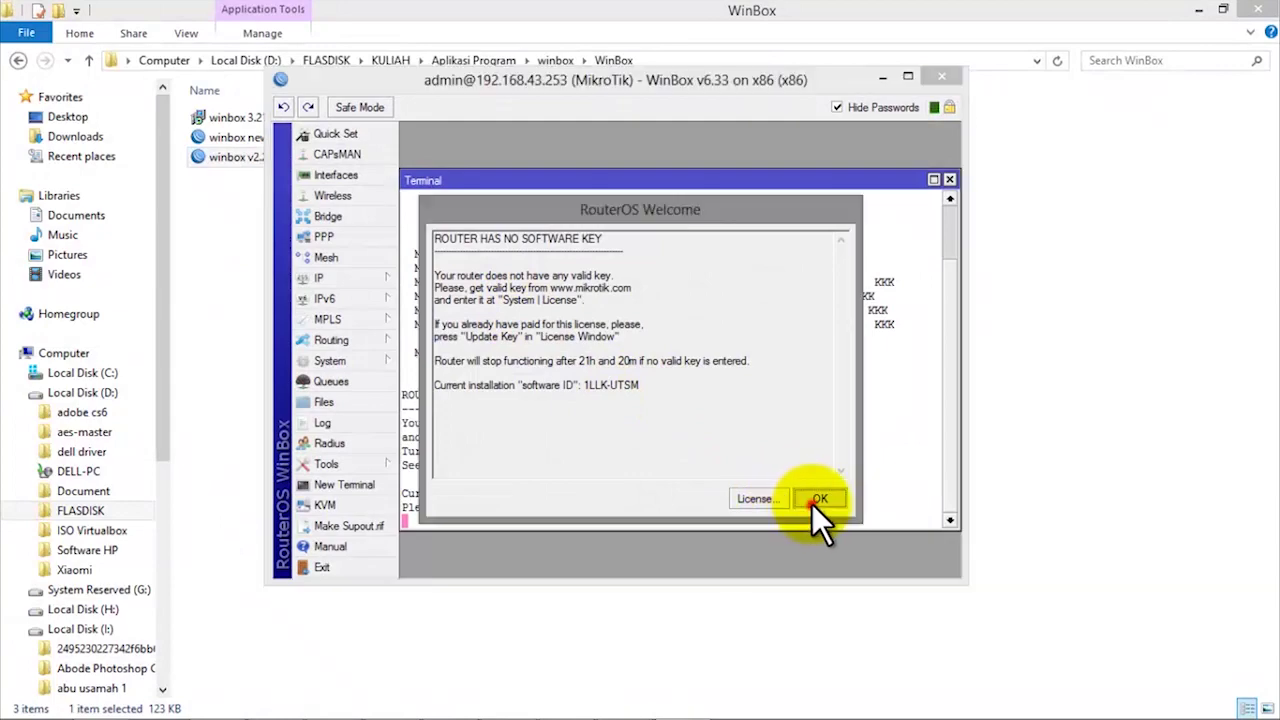
click(814, 500)
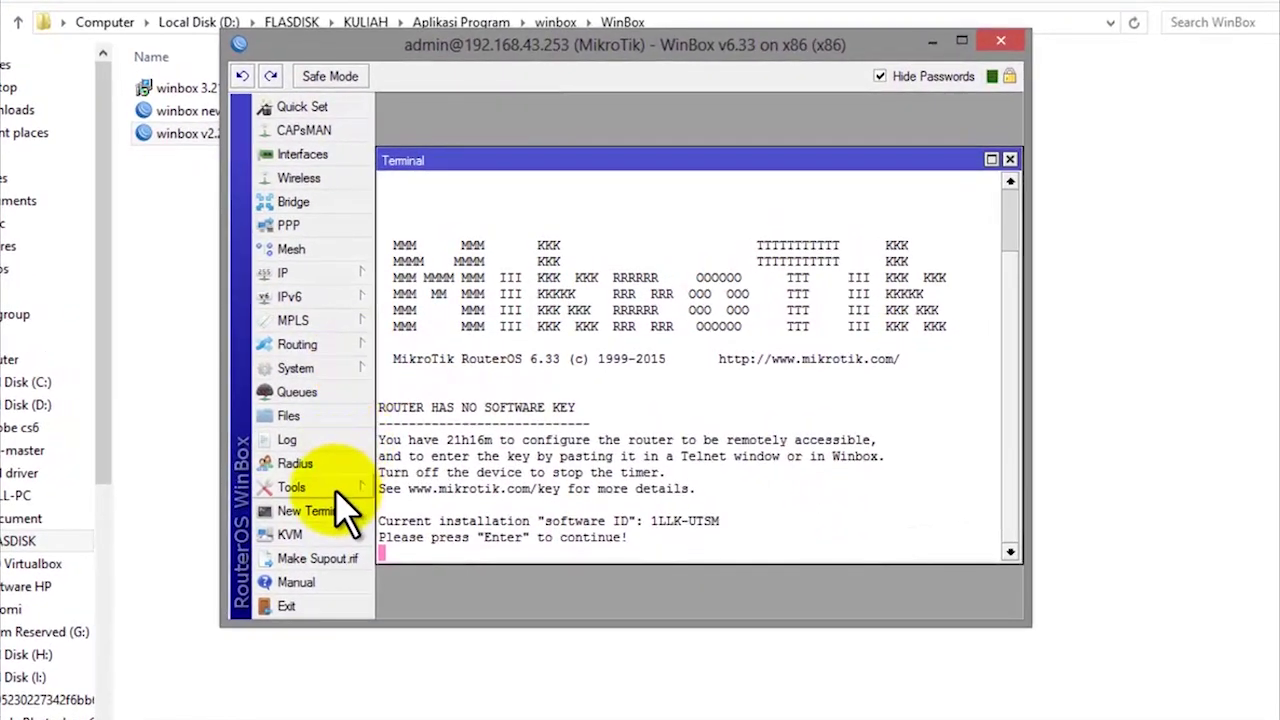
- Review the router's IP firewall filter rules in WinBox, then minimize its window
click(359, 272)
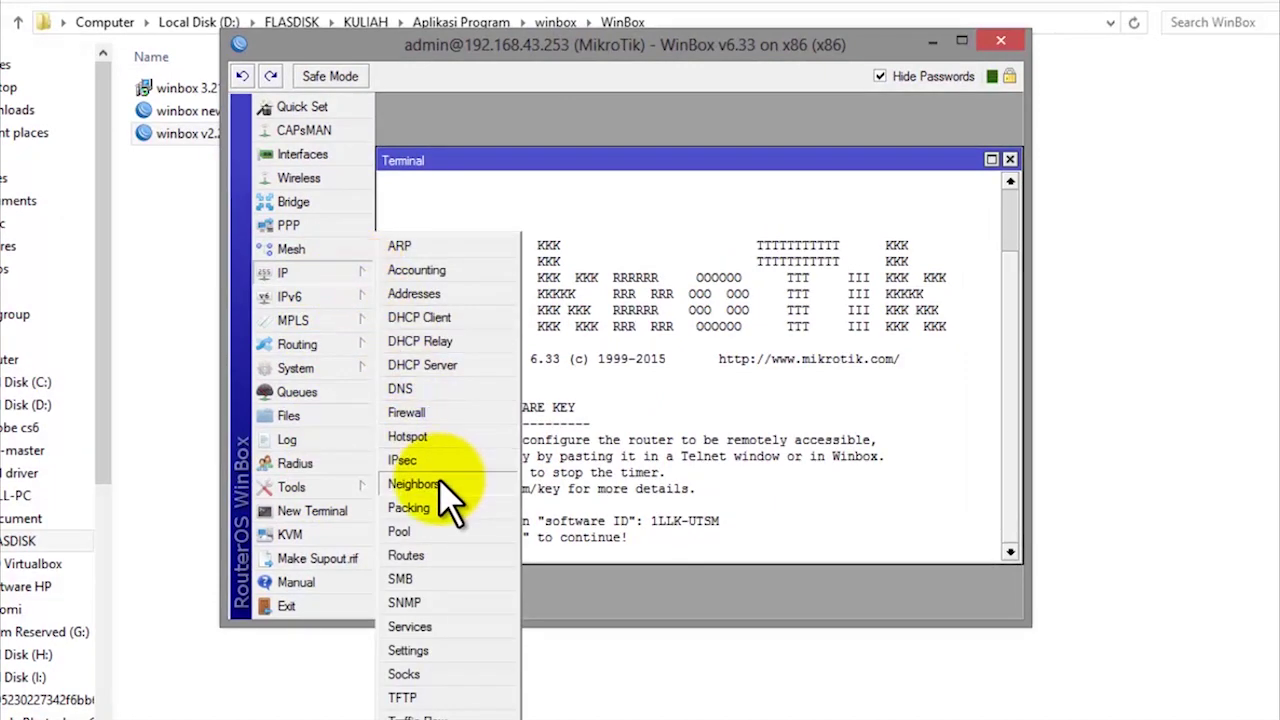
click(446, 414)
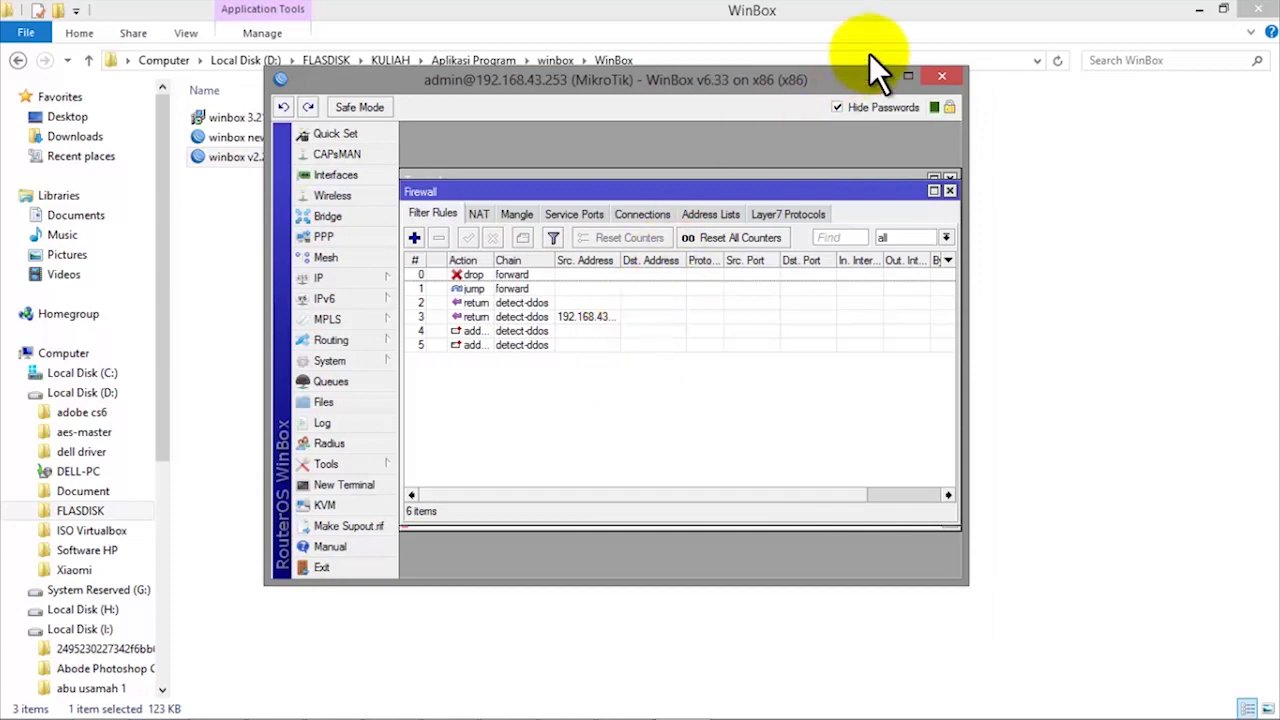
click(882, 77)
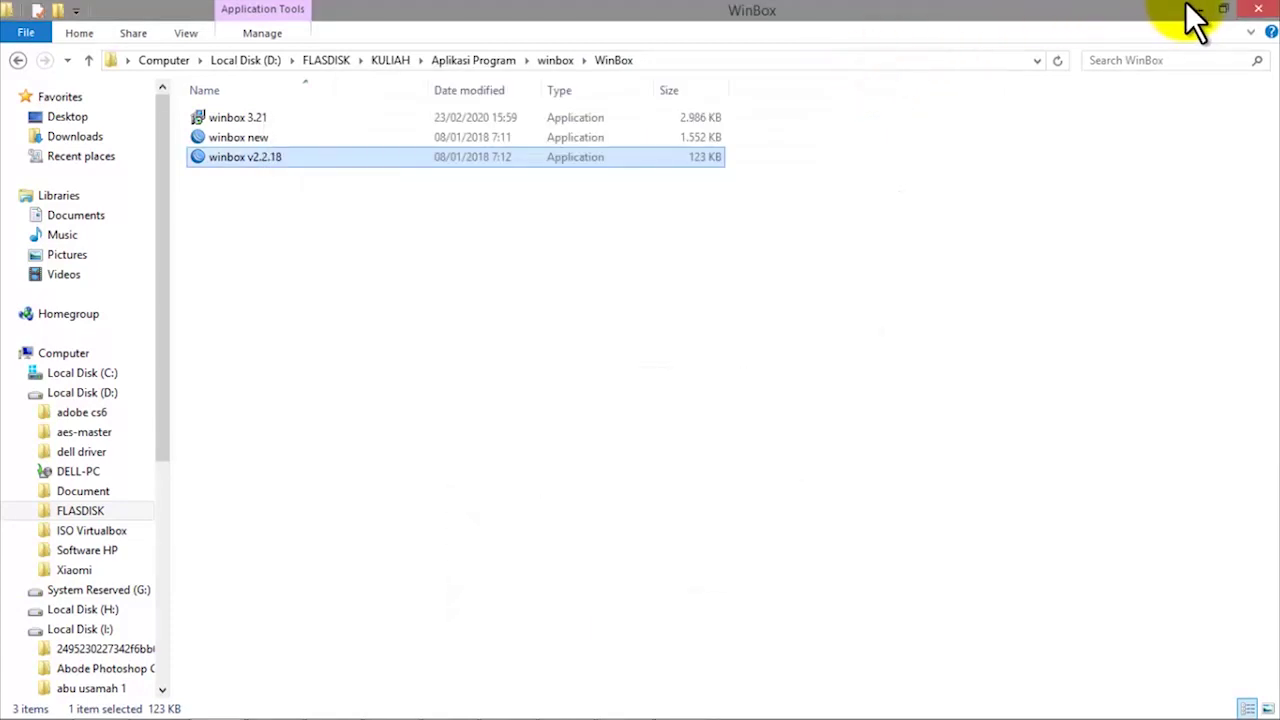